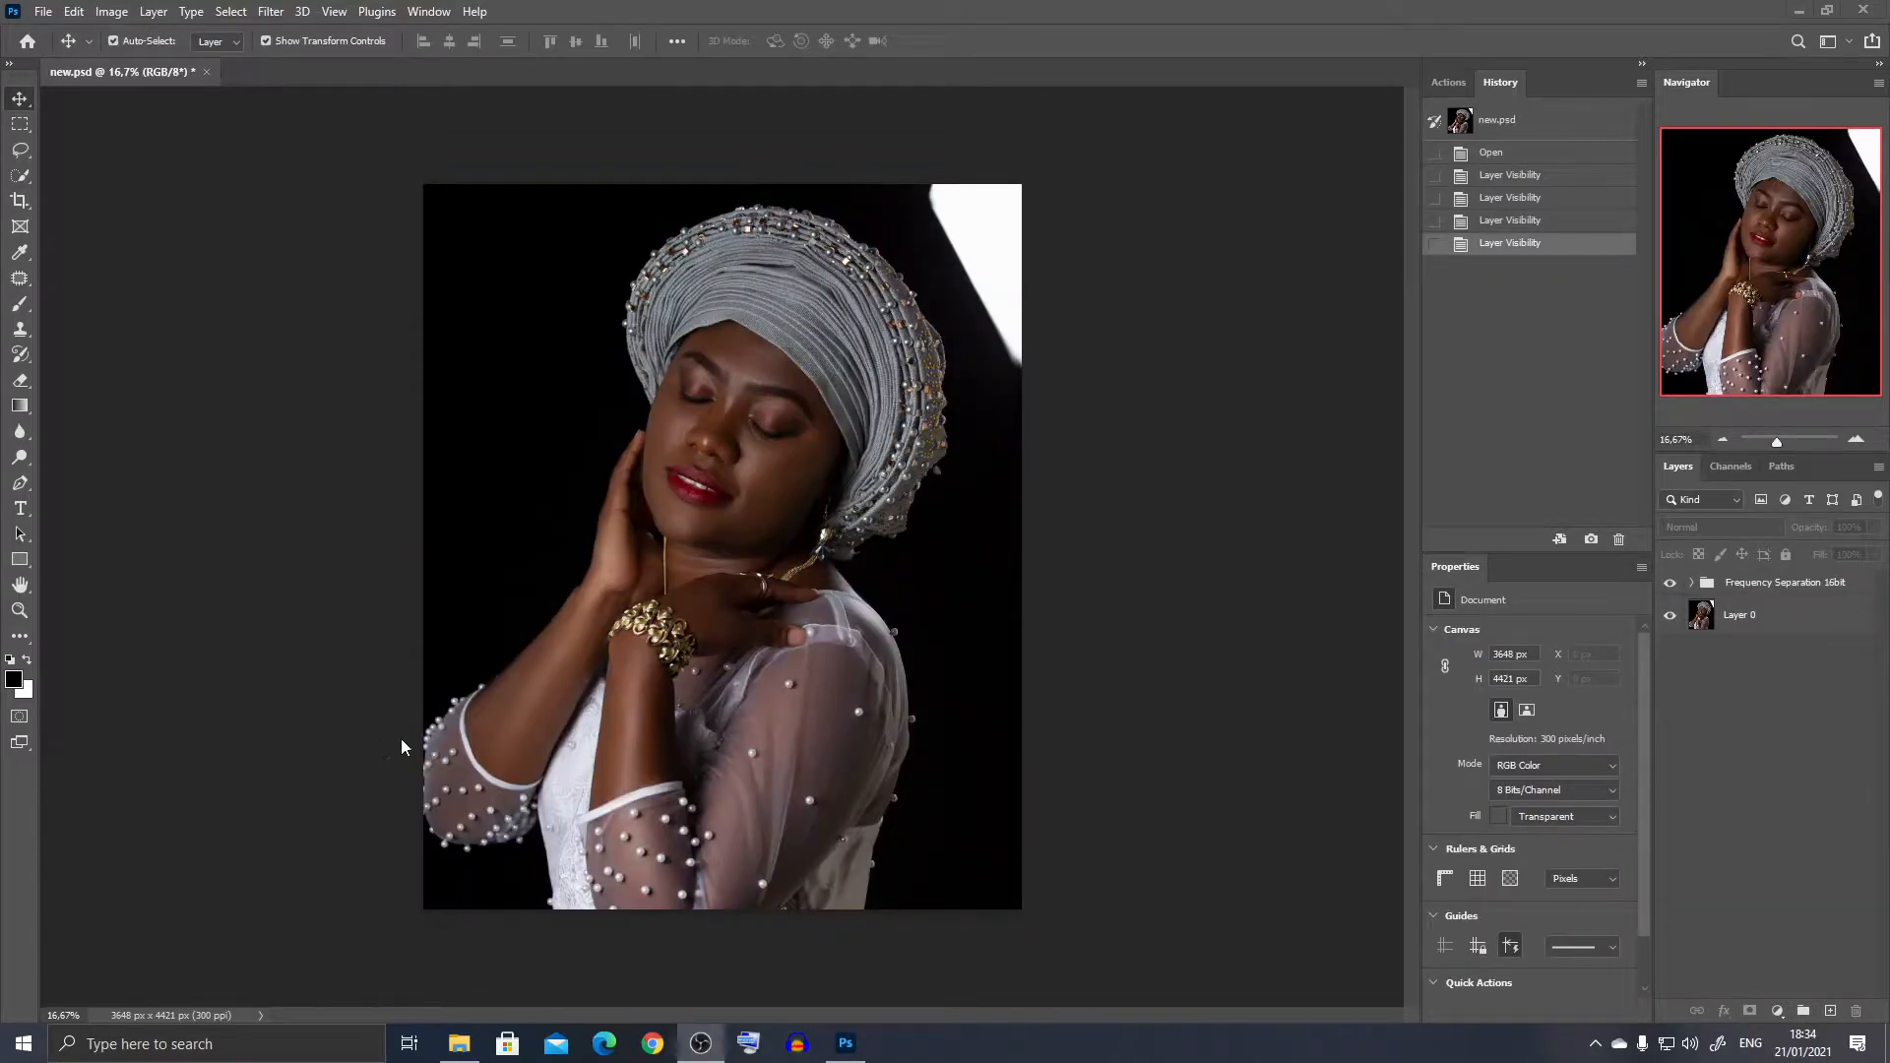
- Toggle the Frequency Separation 16bit group for comparison and stamp all visible layers into a new layer
left_click(1672, 584)
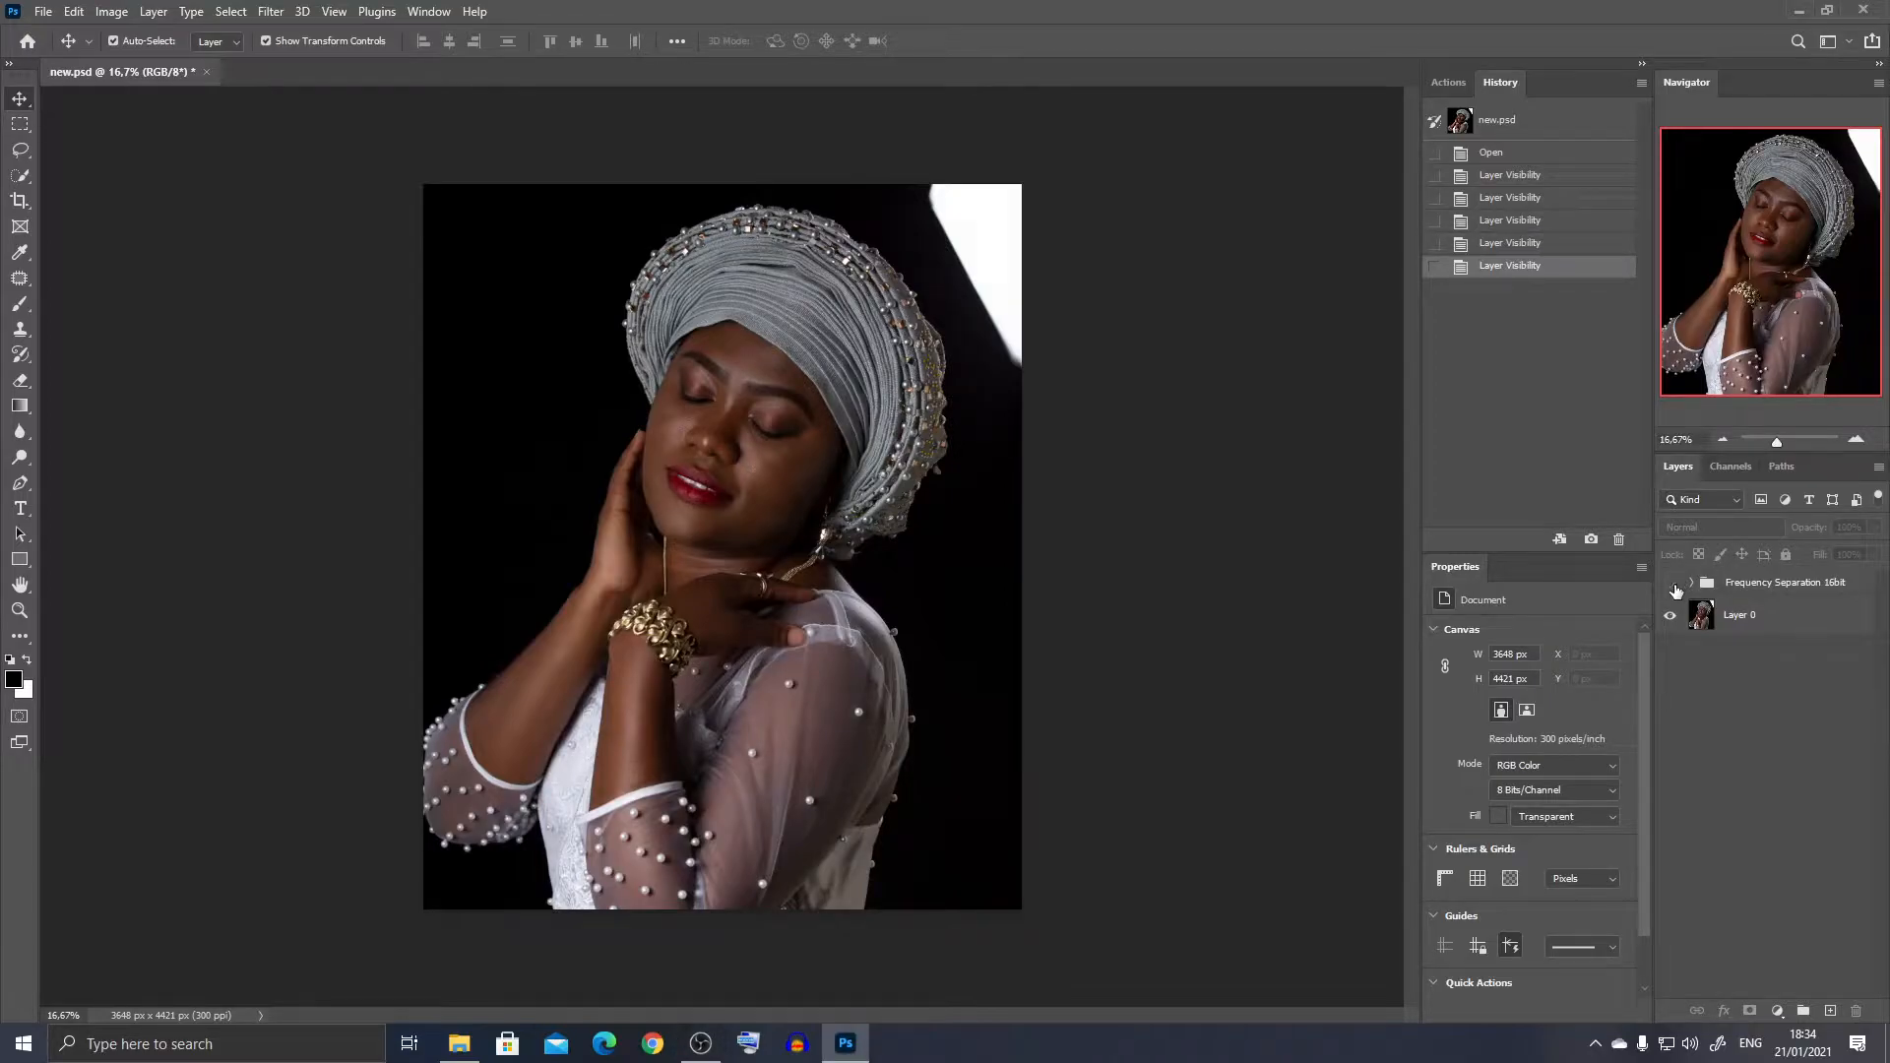
left_click(1672, 584)
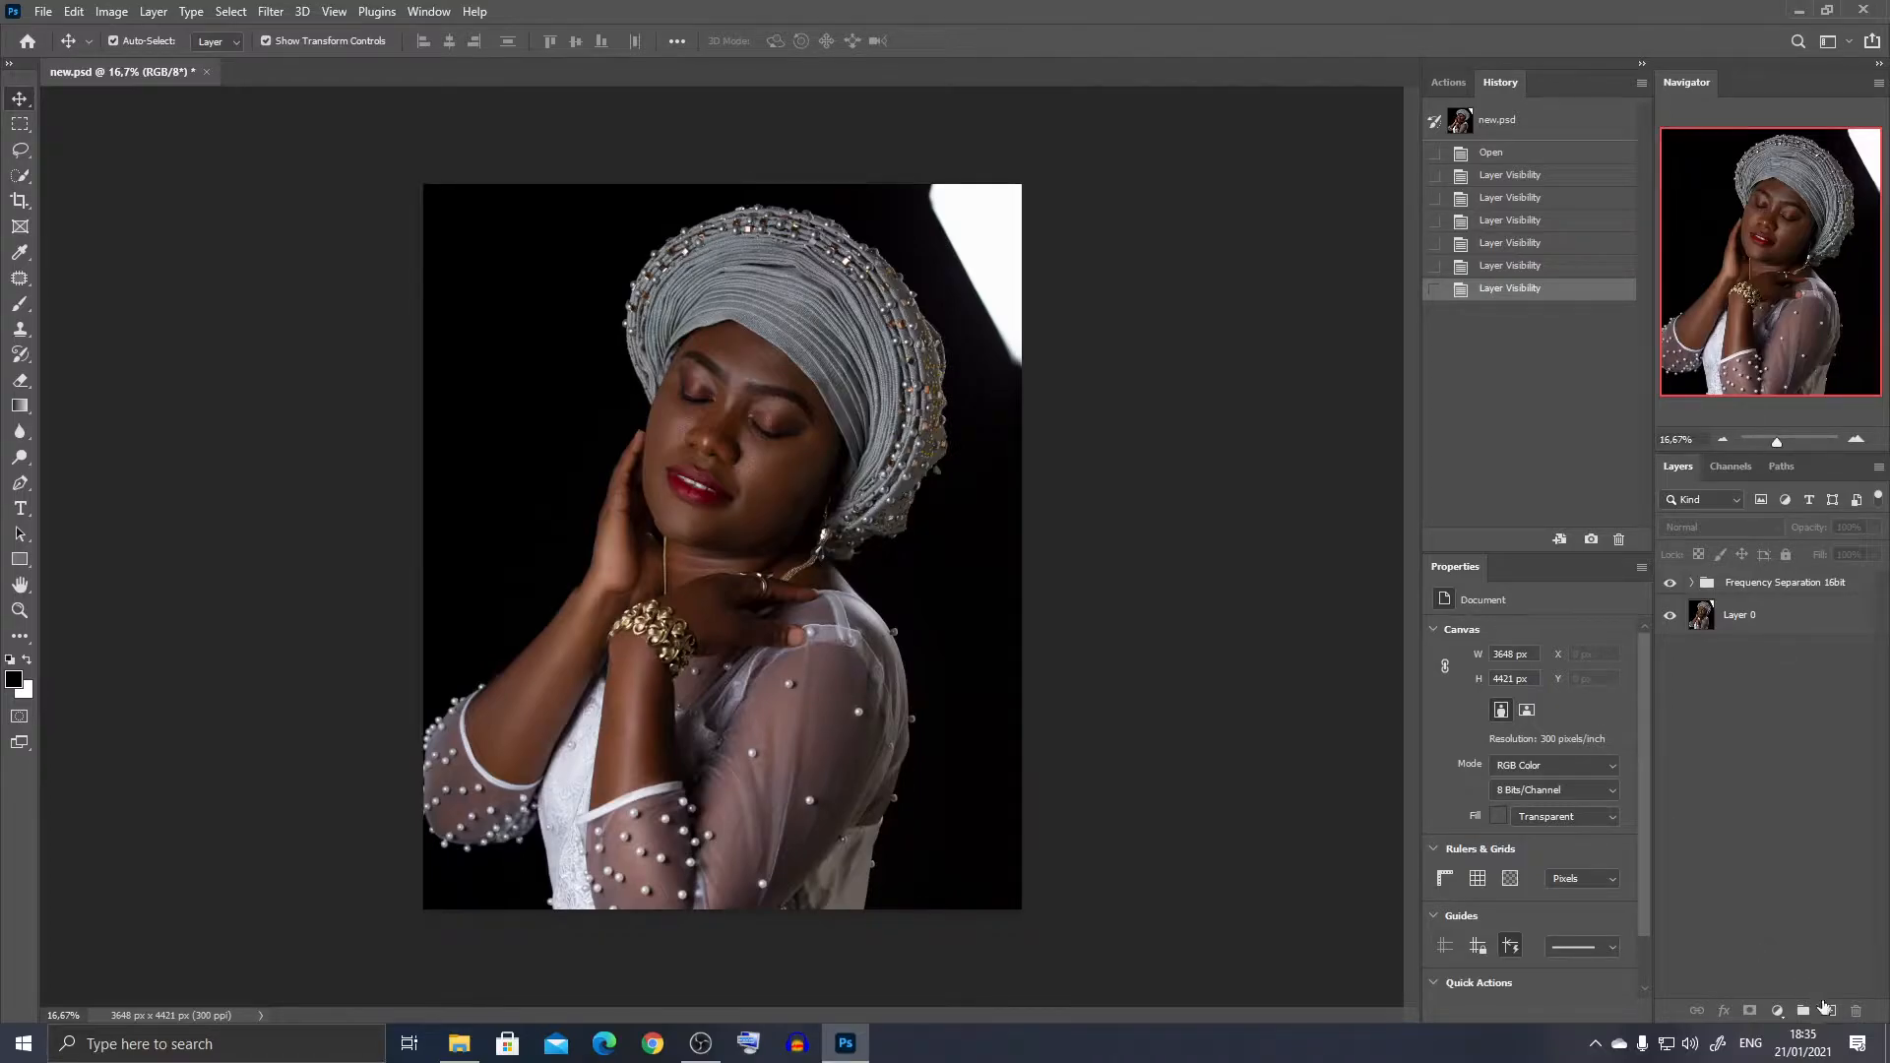
key("ctrl")
key("ctrl+shift+alt+e")
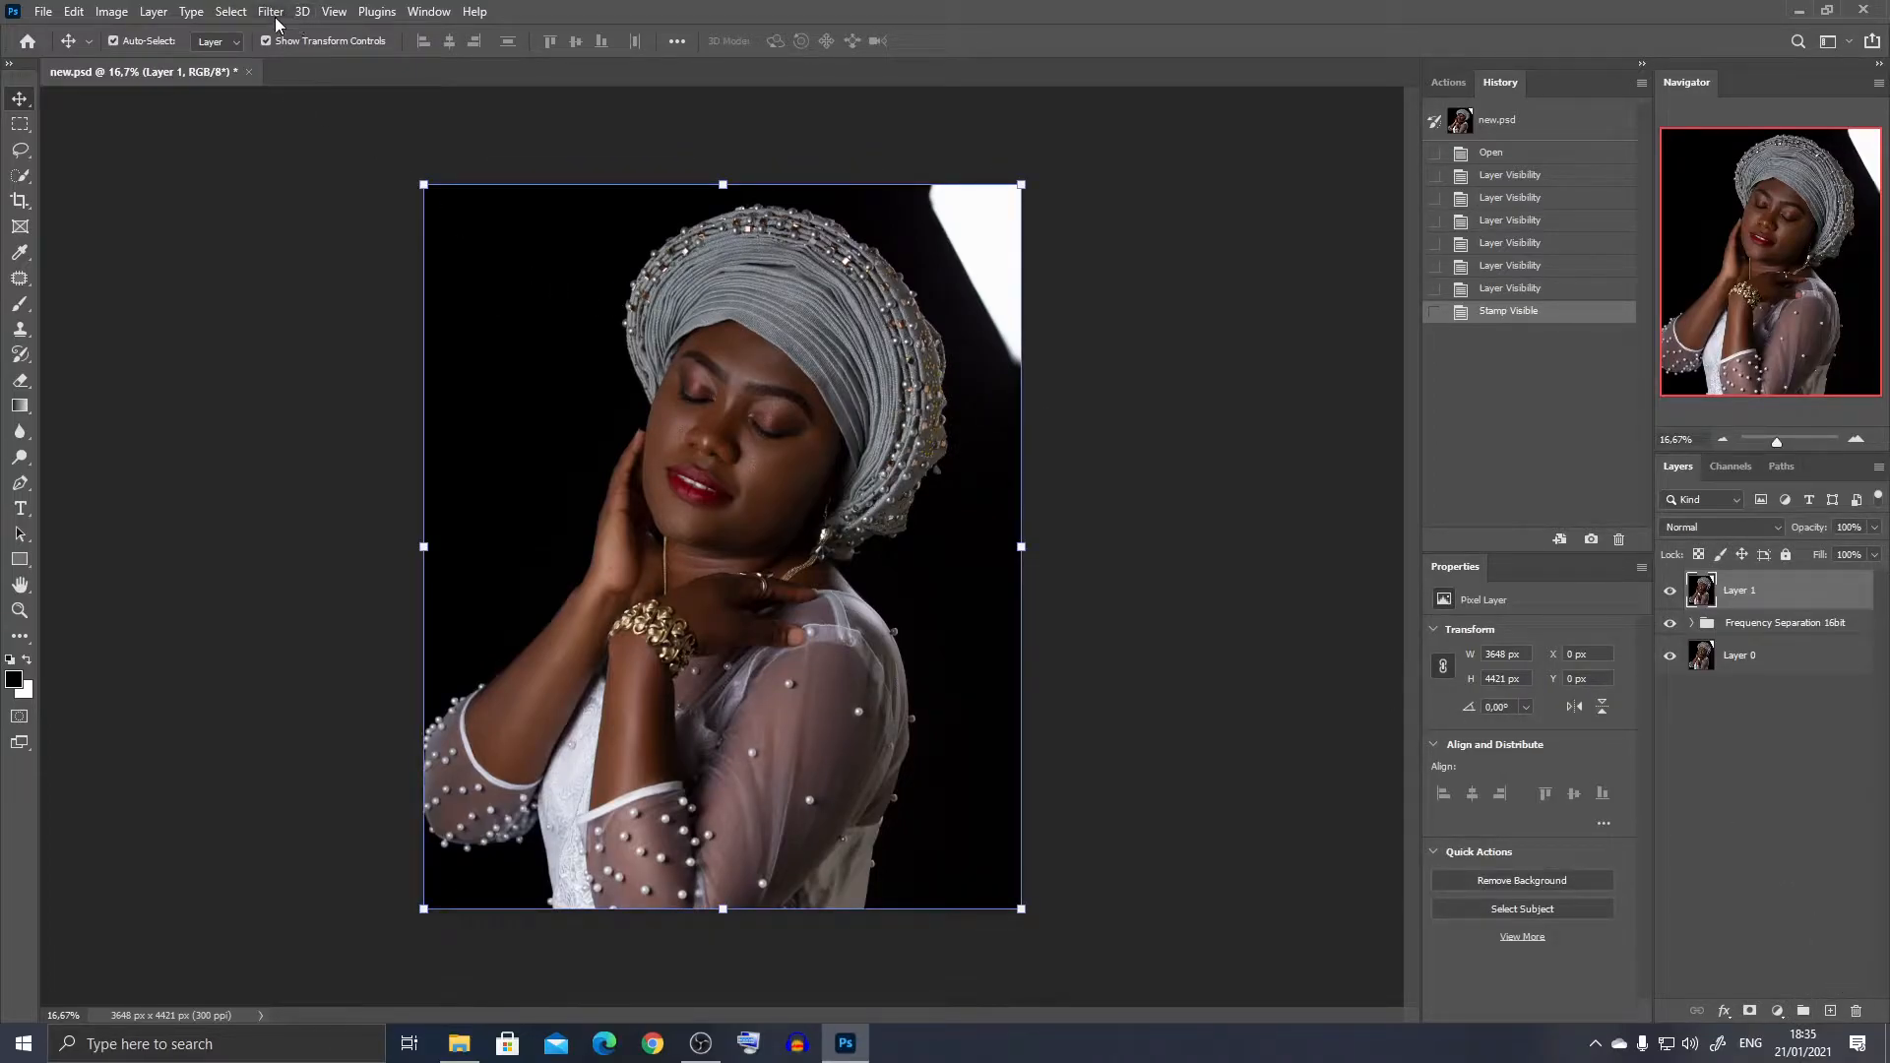
- Mask the stamped layer to the woman with Select Subject, subtracting the dark background patch below her elbow with Quick Selection
left_click(246, 13)
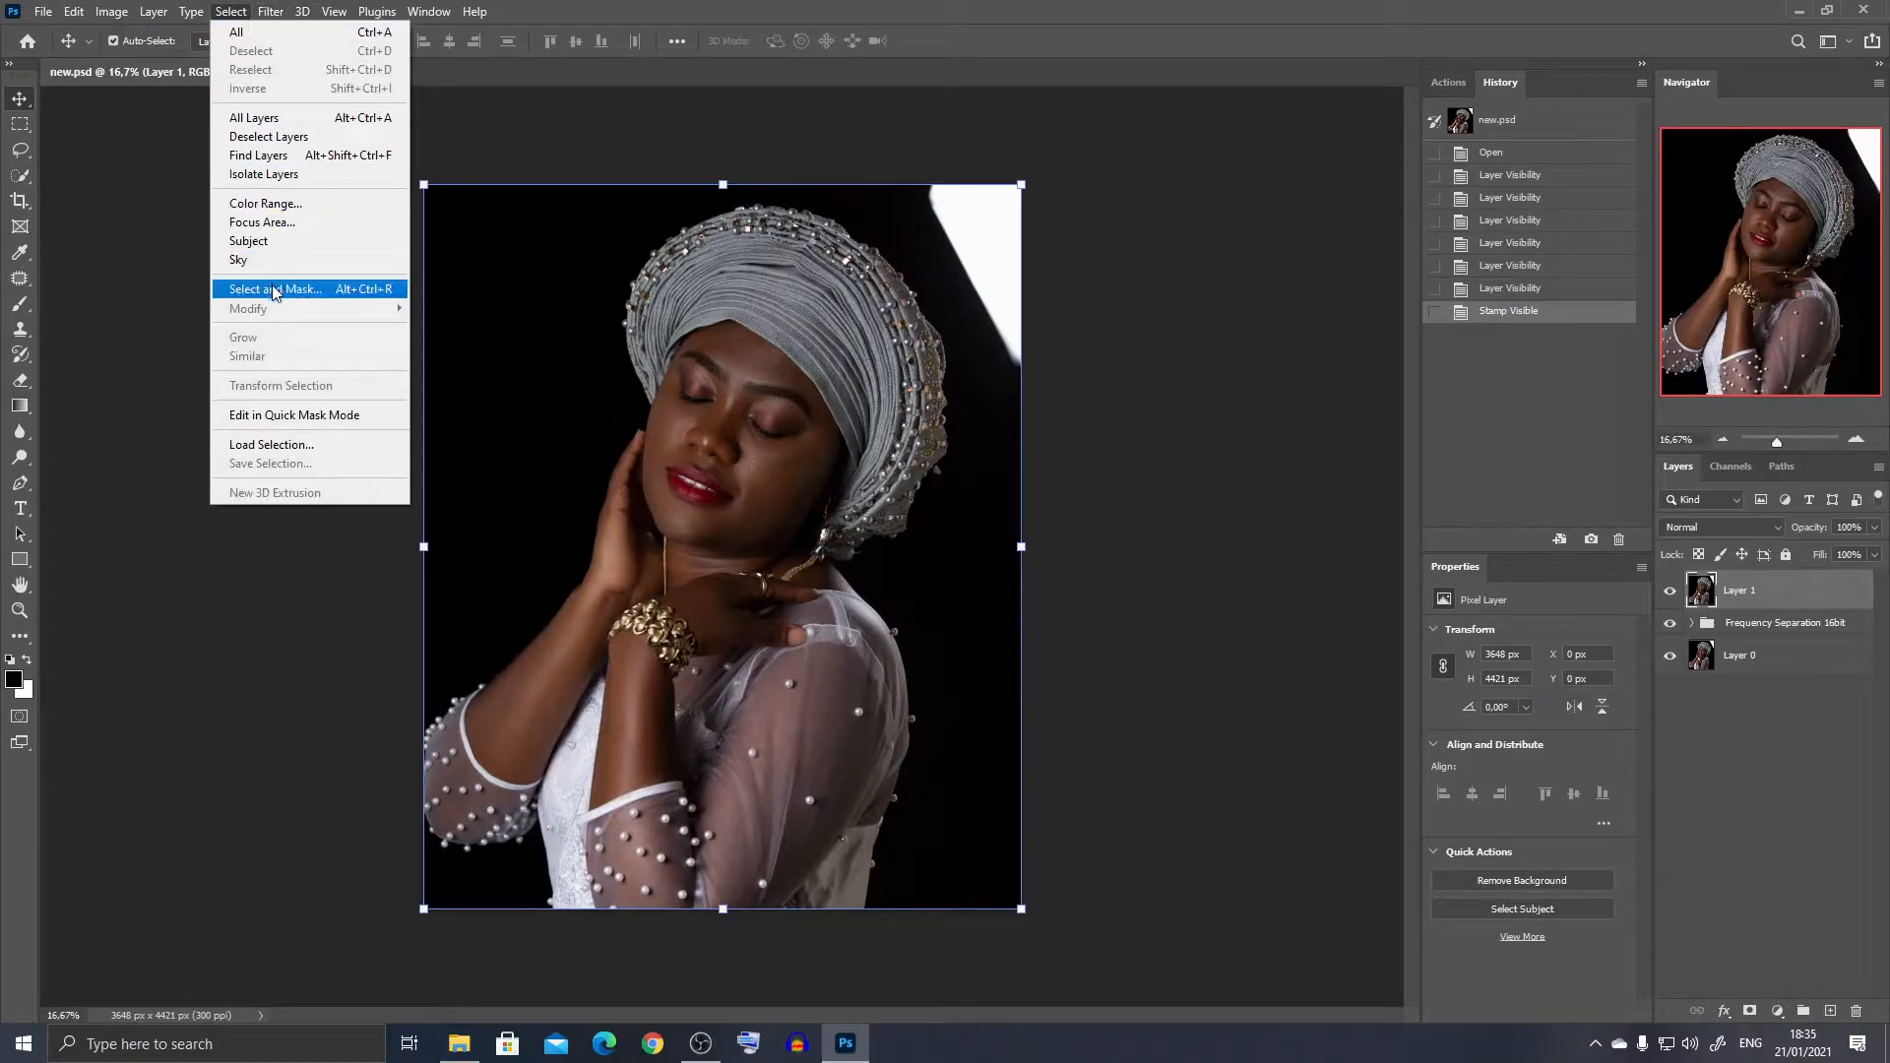
left_click(267, 242)
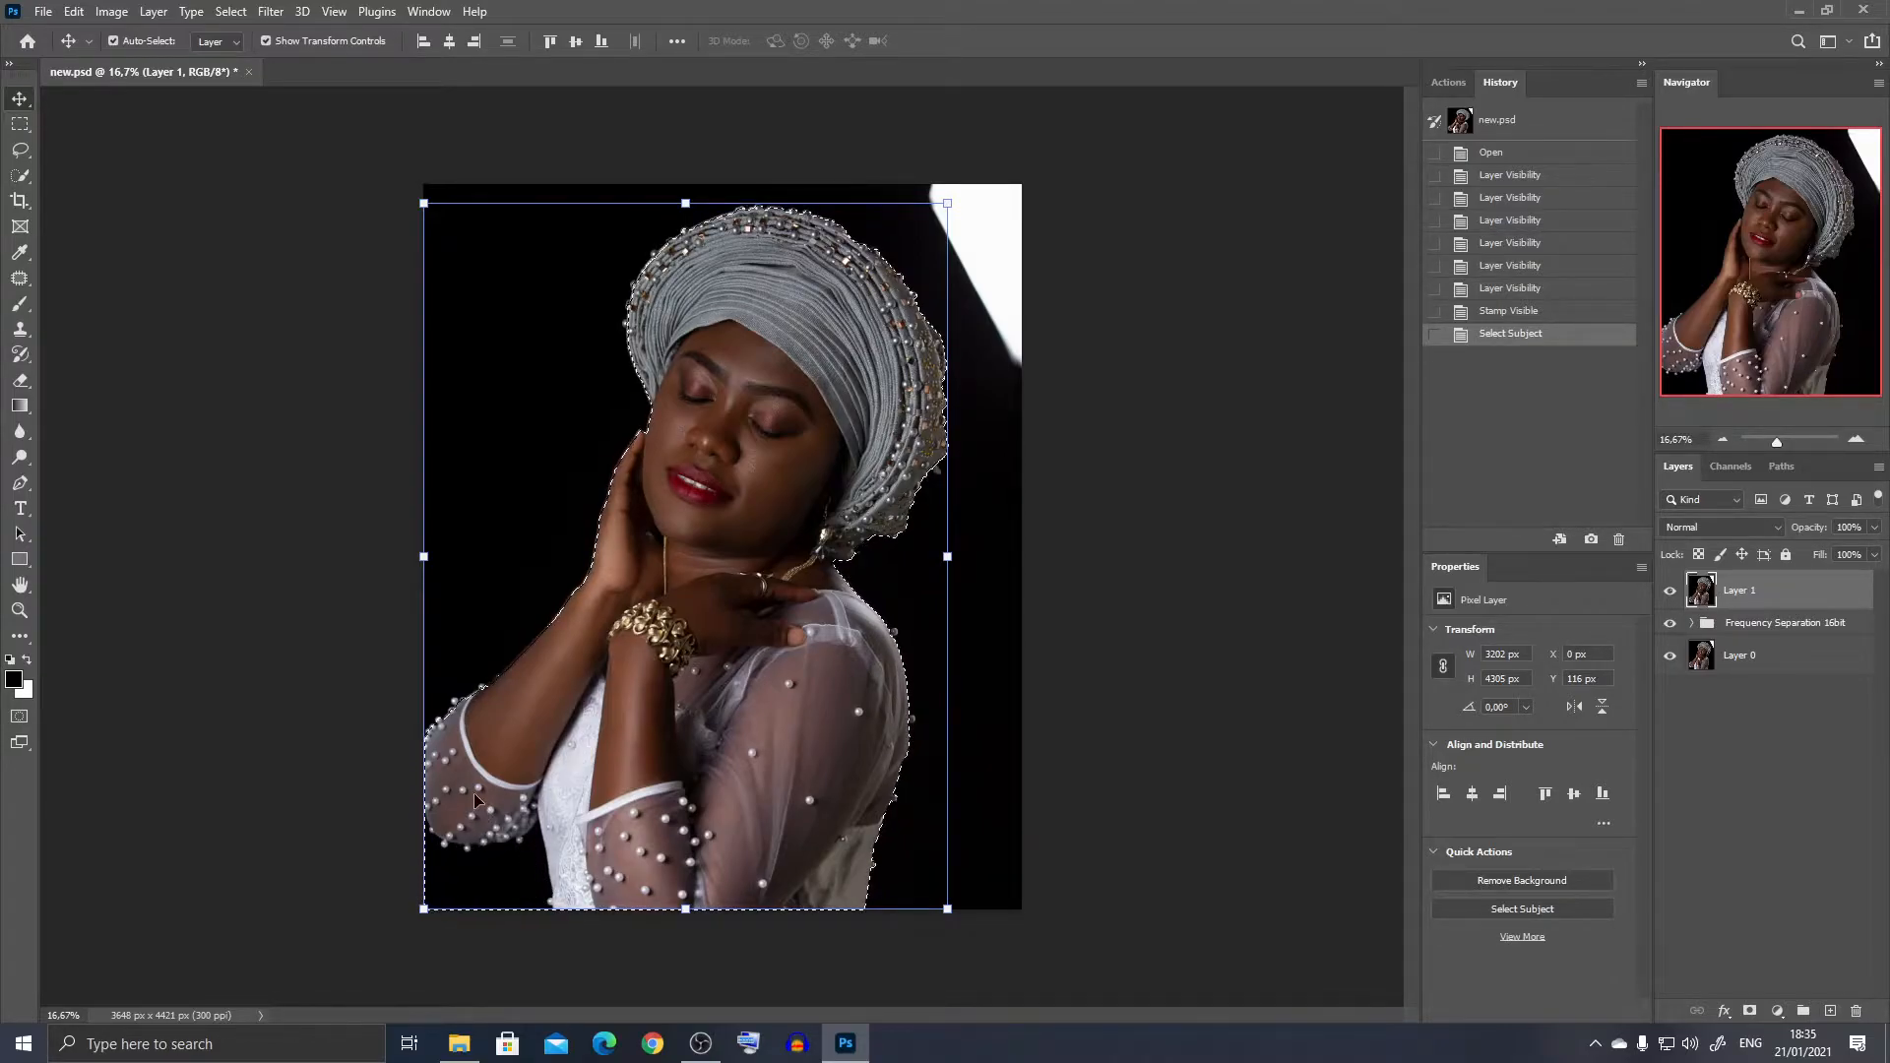
left_click(19, 176)
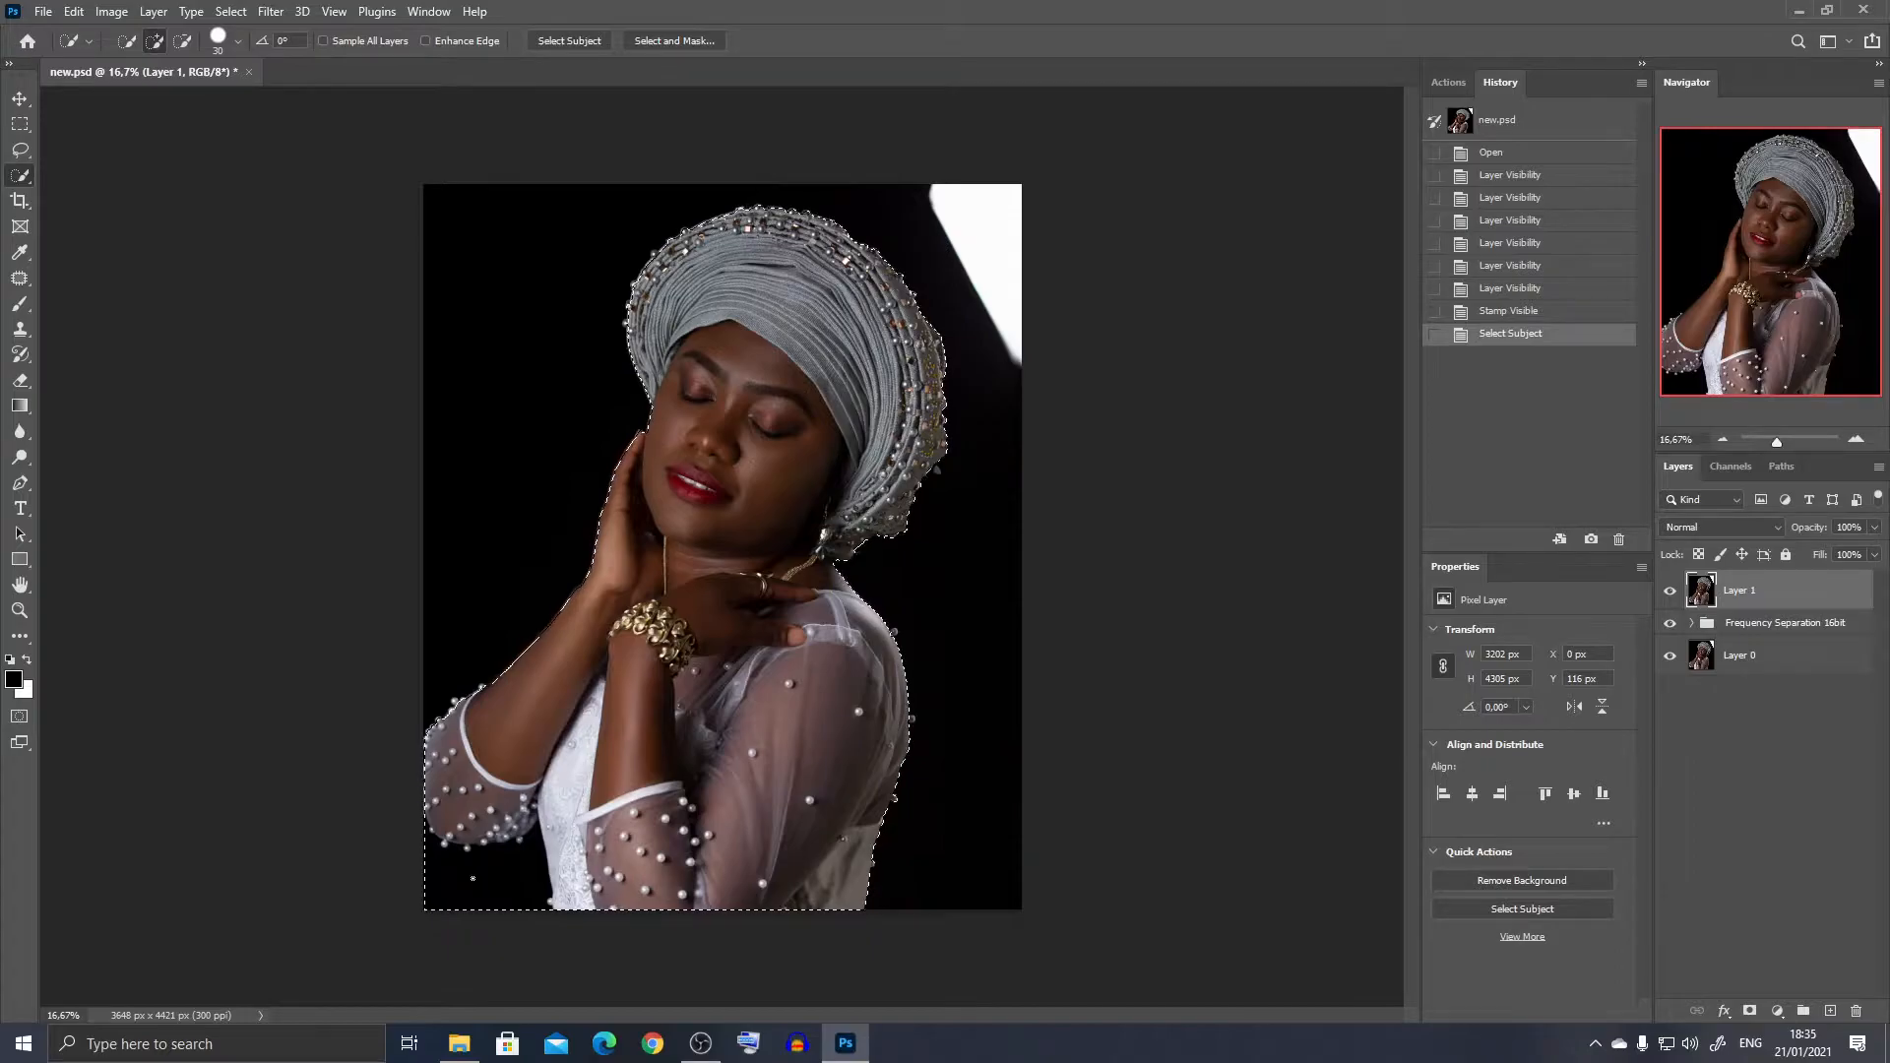
key("alt")
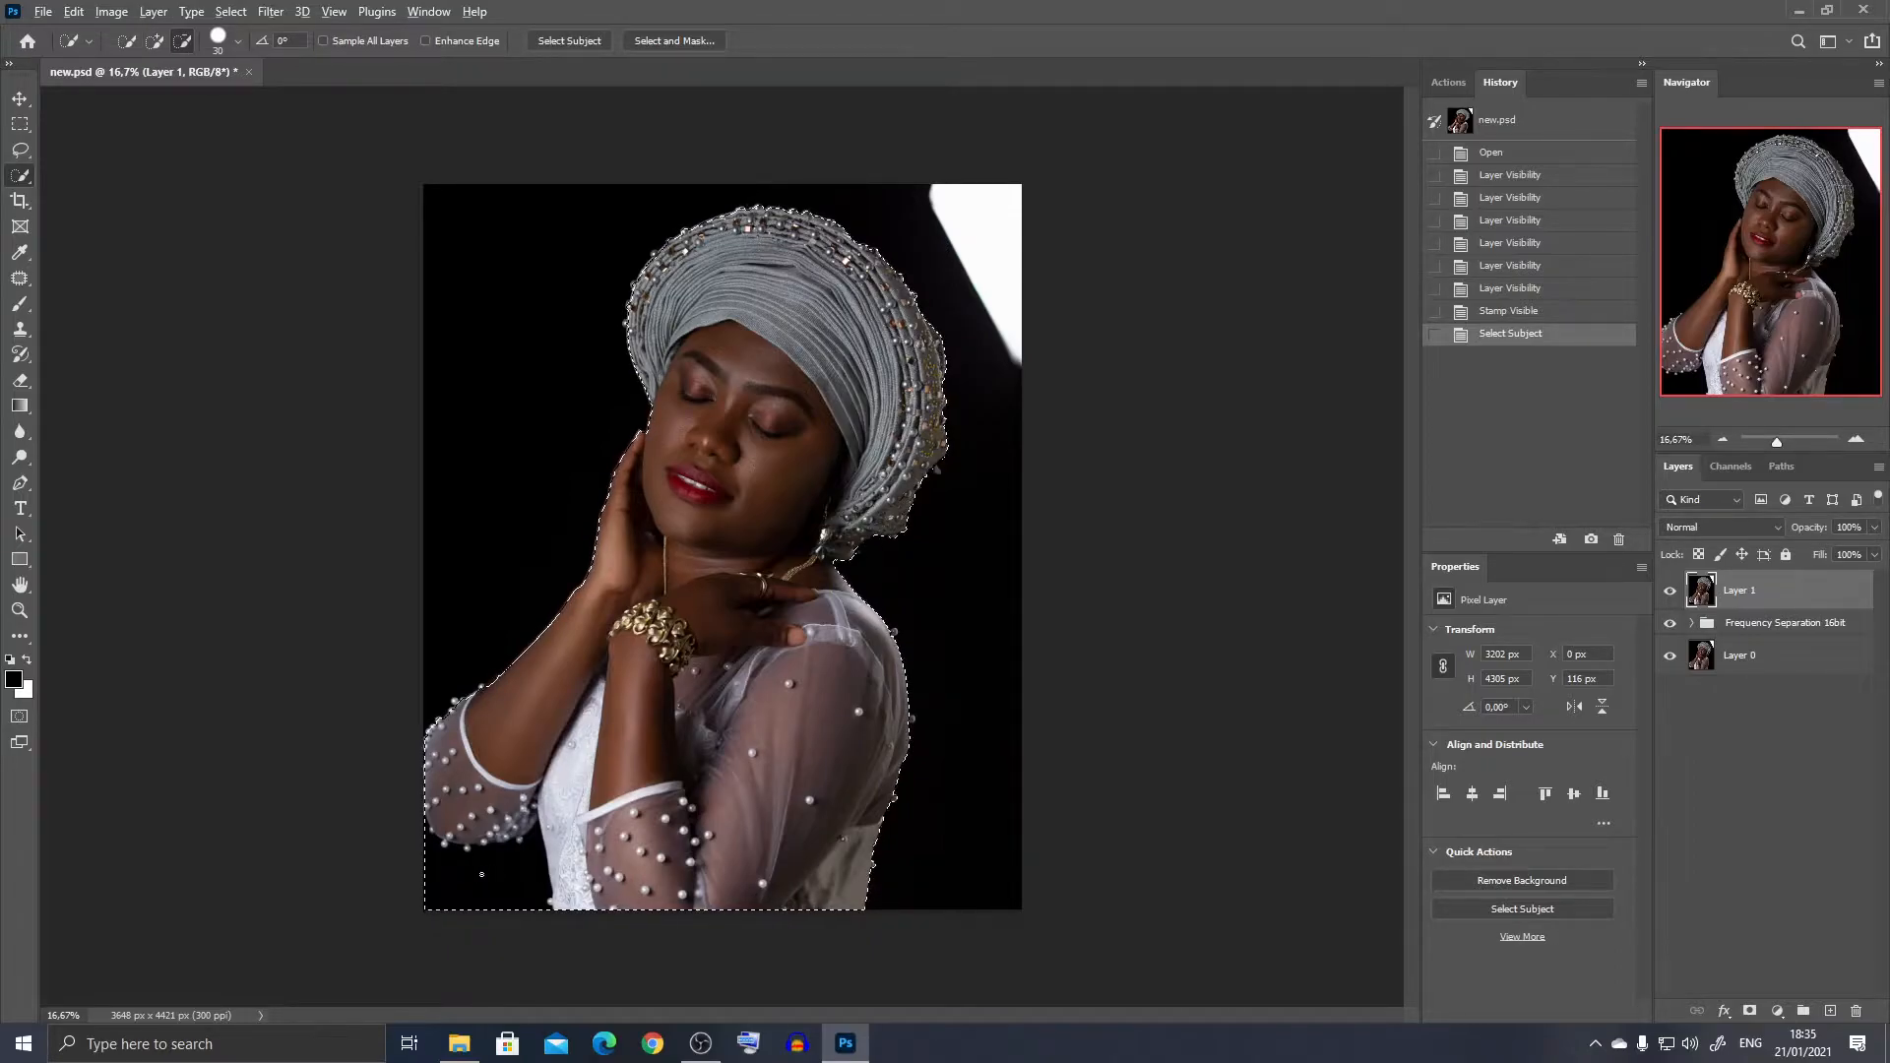
left_click_drag(452, 874, 472, 871)
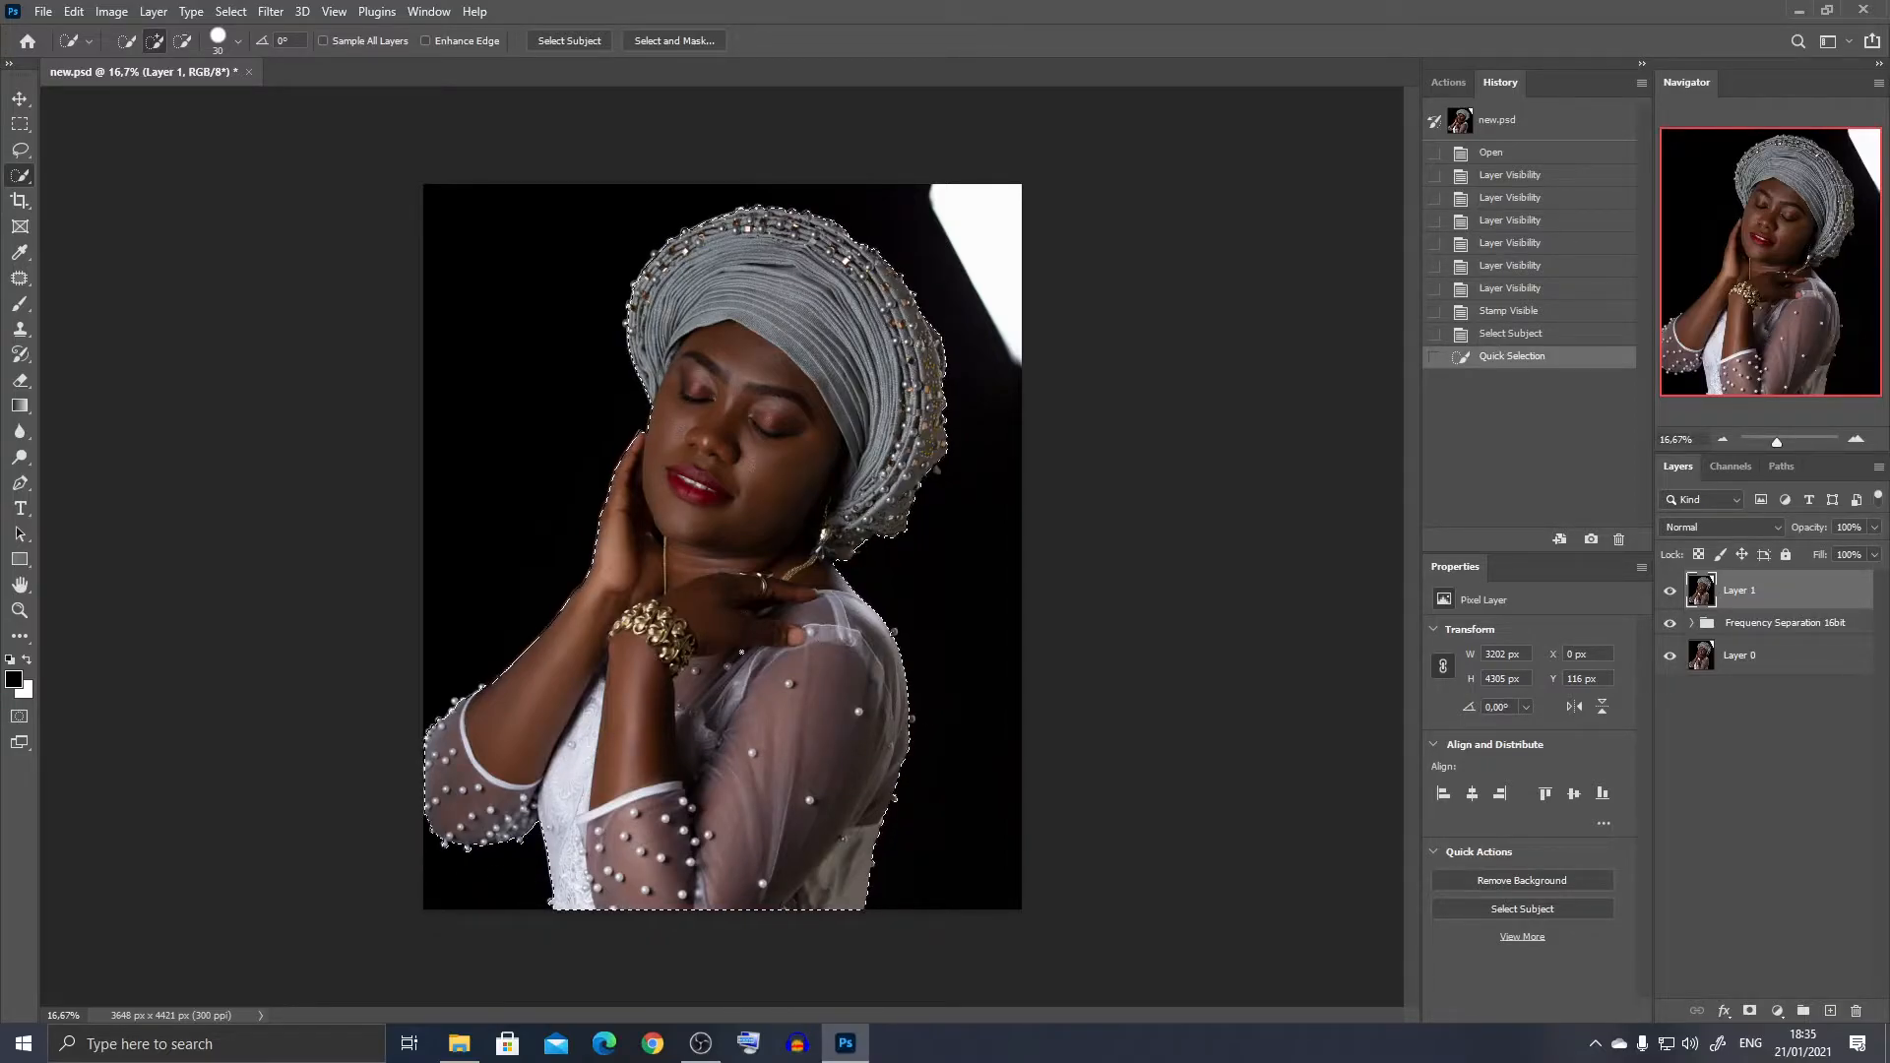
left_click(1752, 1014)
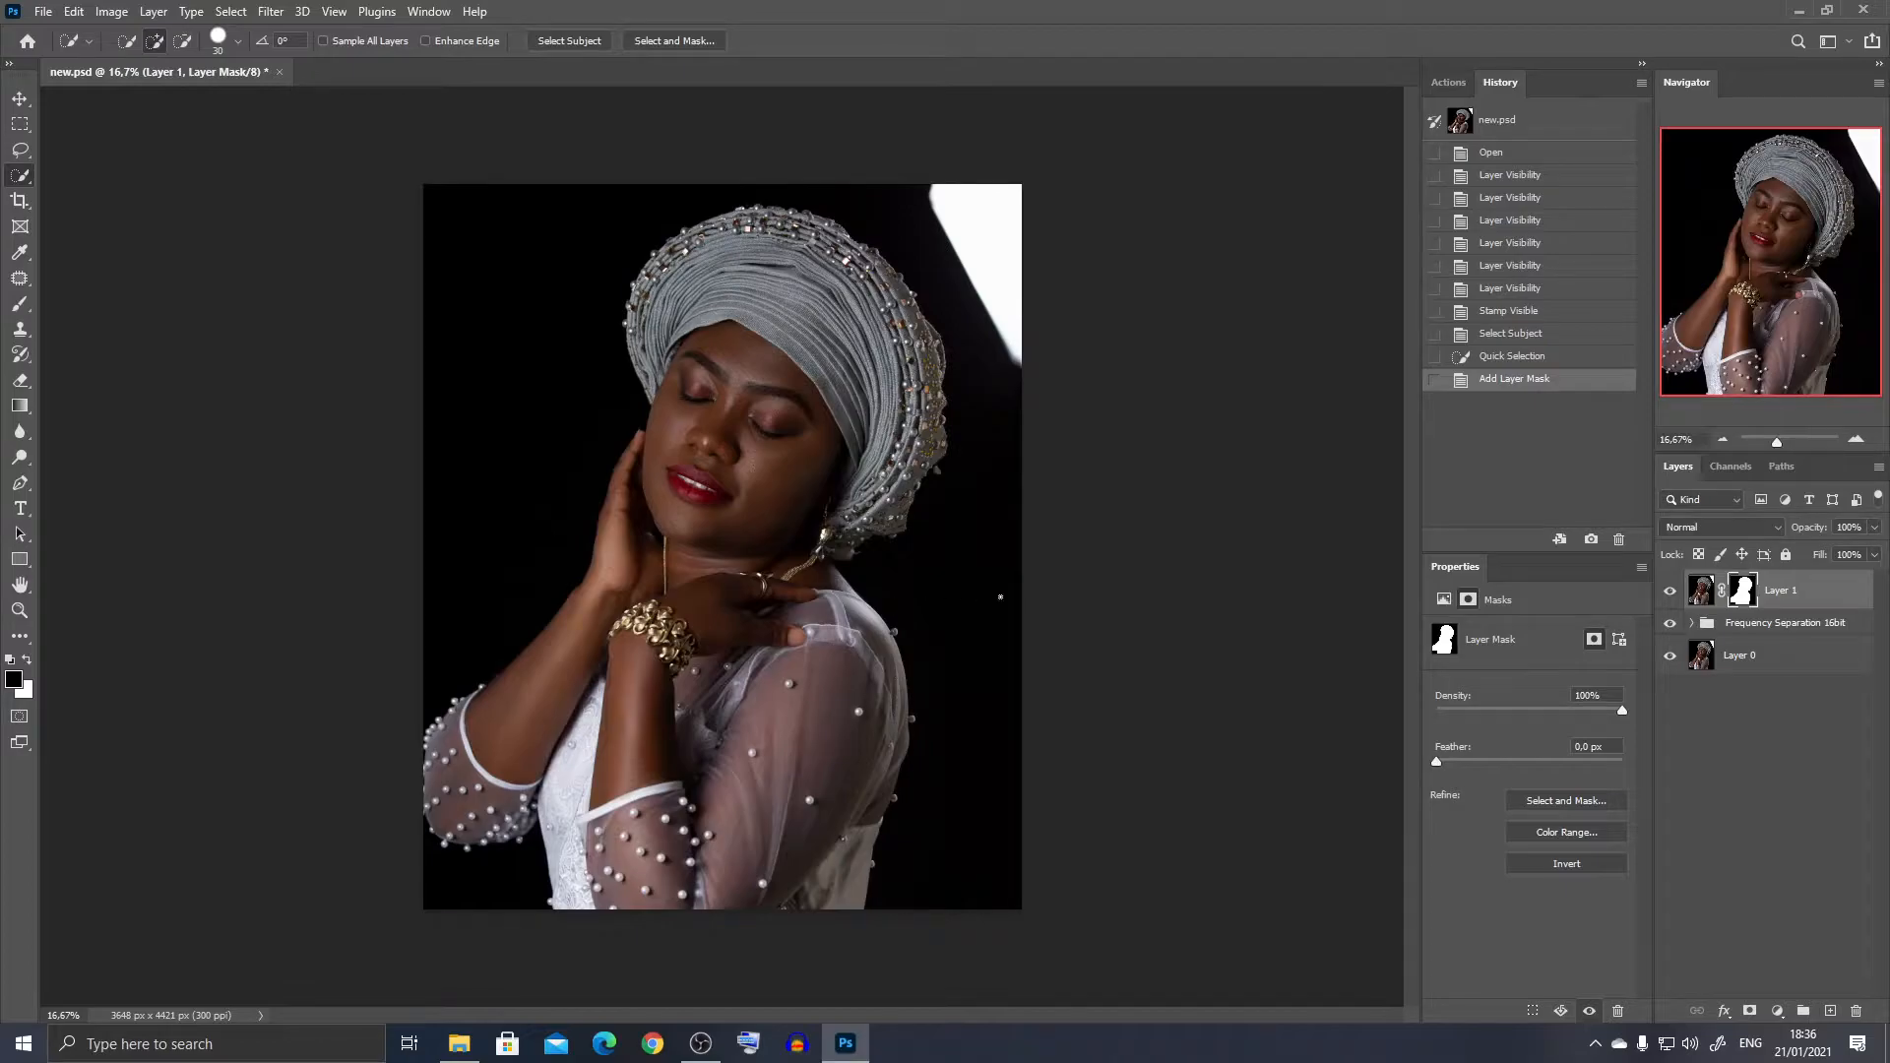
- Add a solid color fill layer in dark brown 25120a and convert it to a smart object
left_click(1775, 1011)
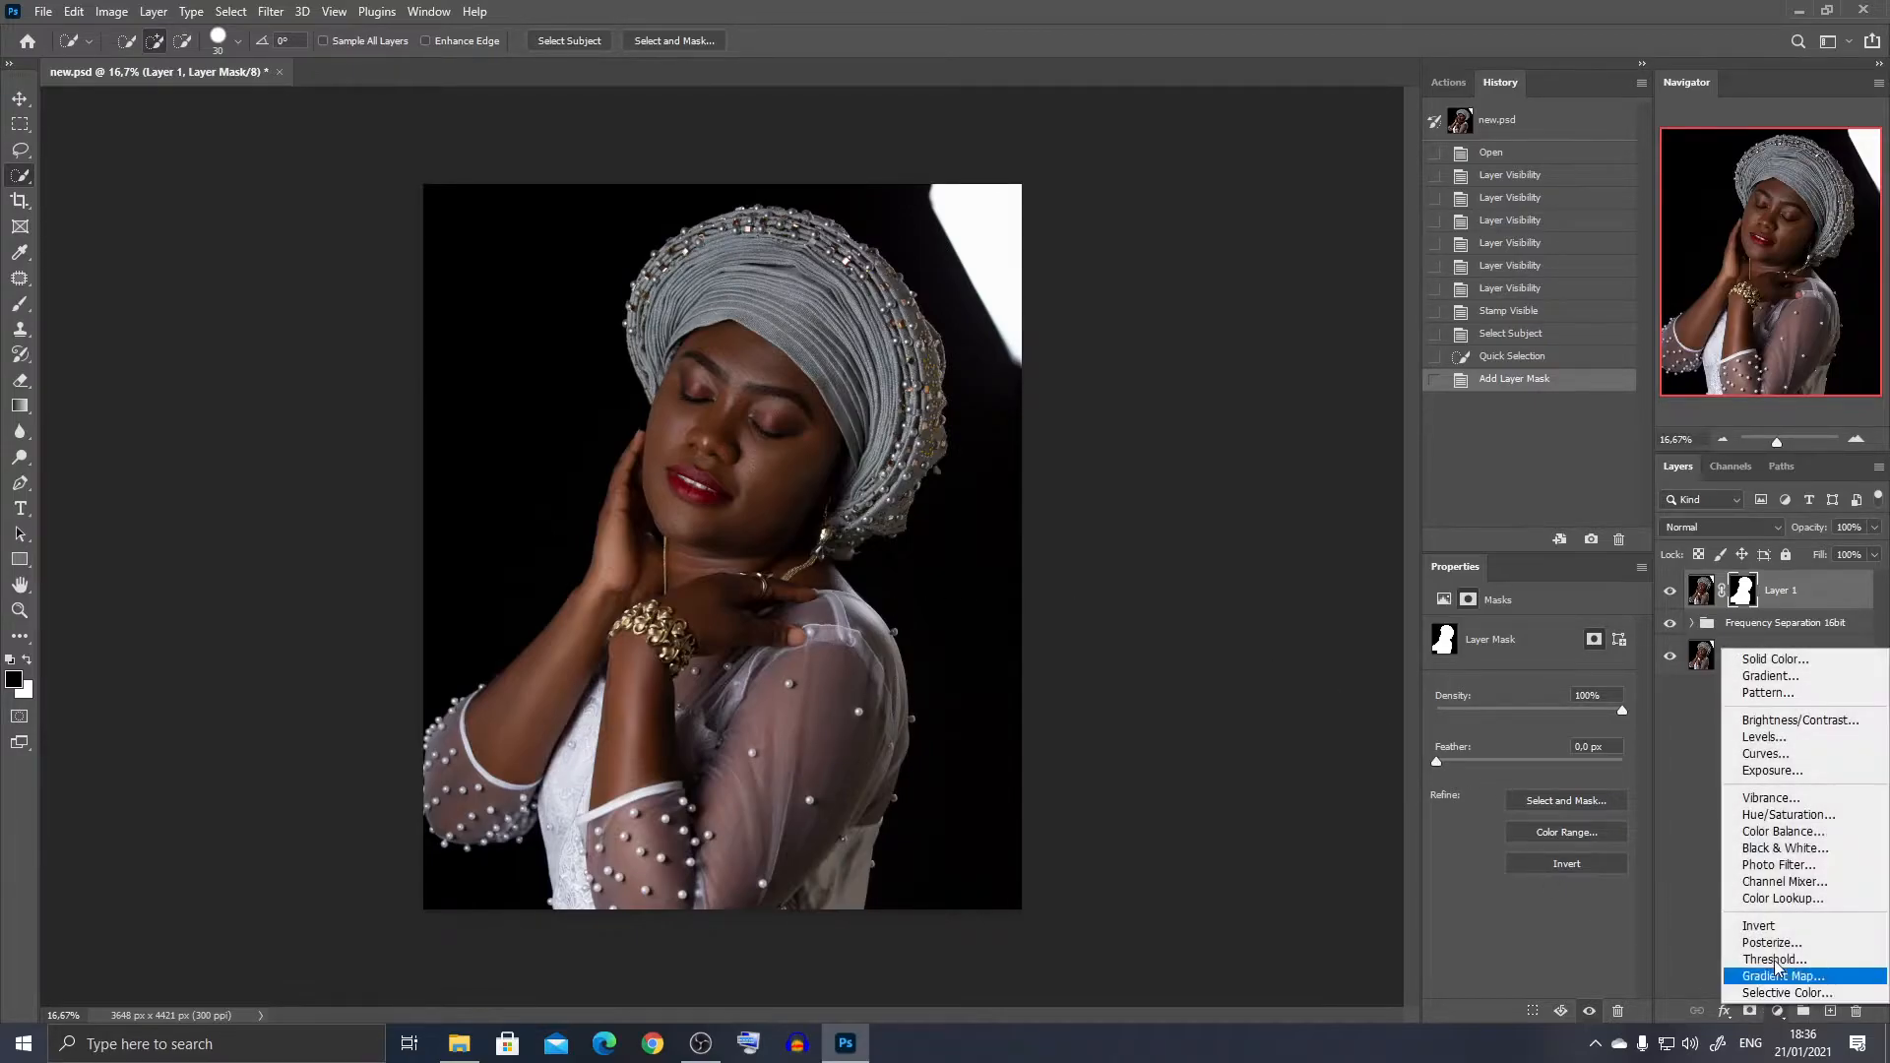
left_click(1736, 659)
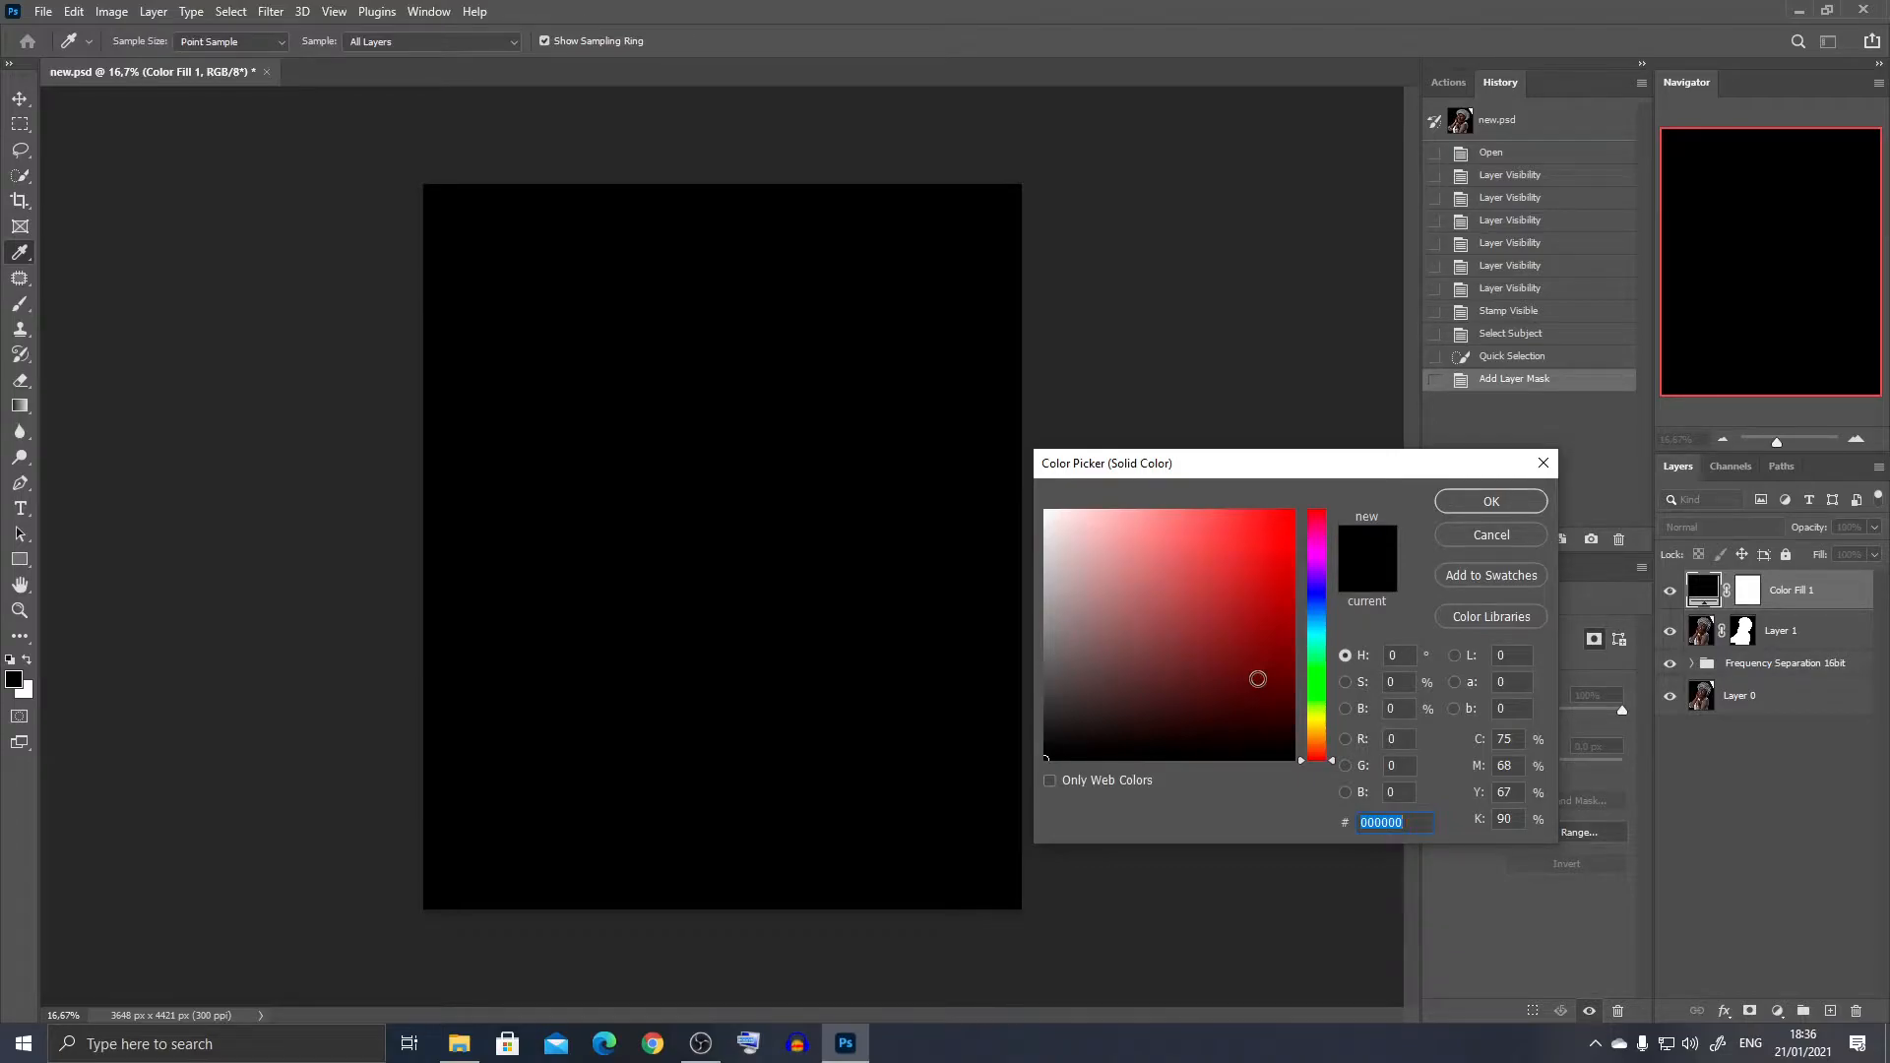
type("2")
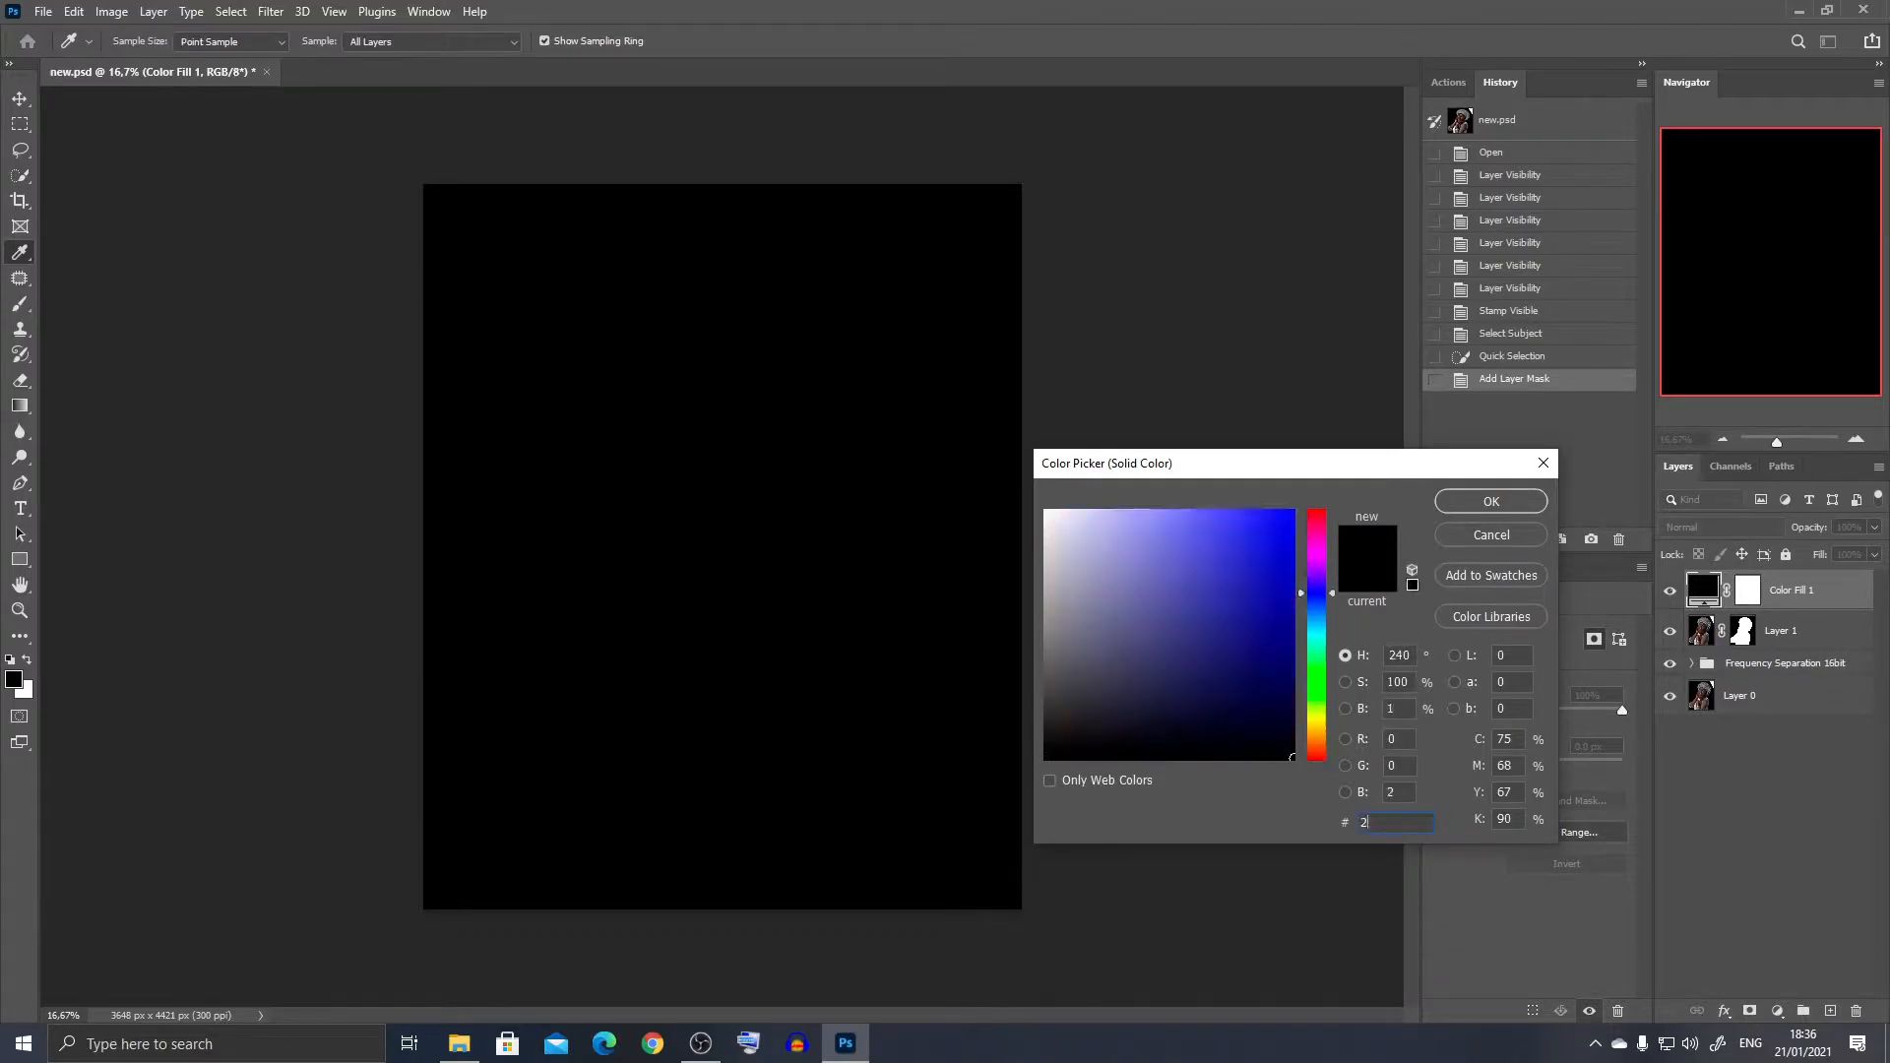
type("5120a")
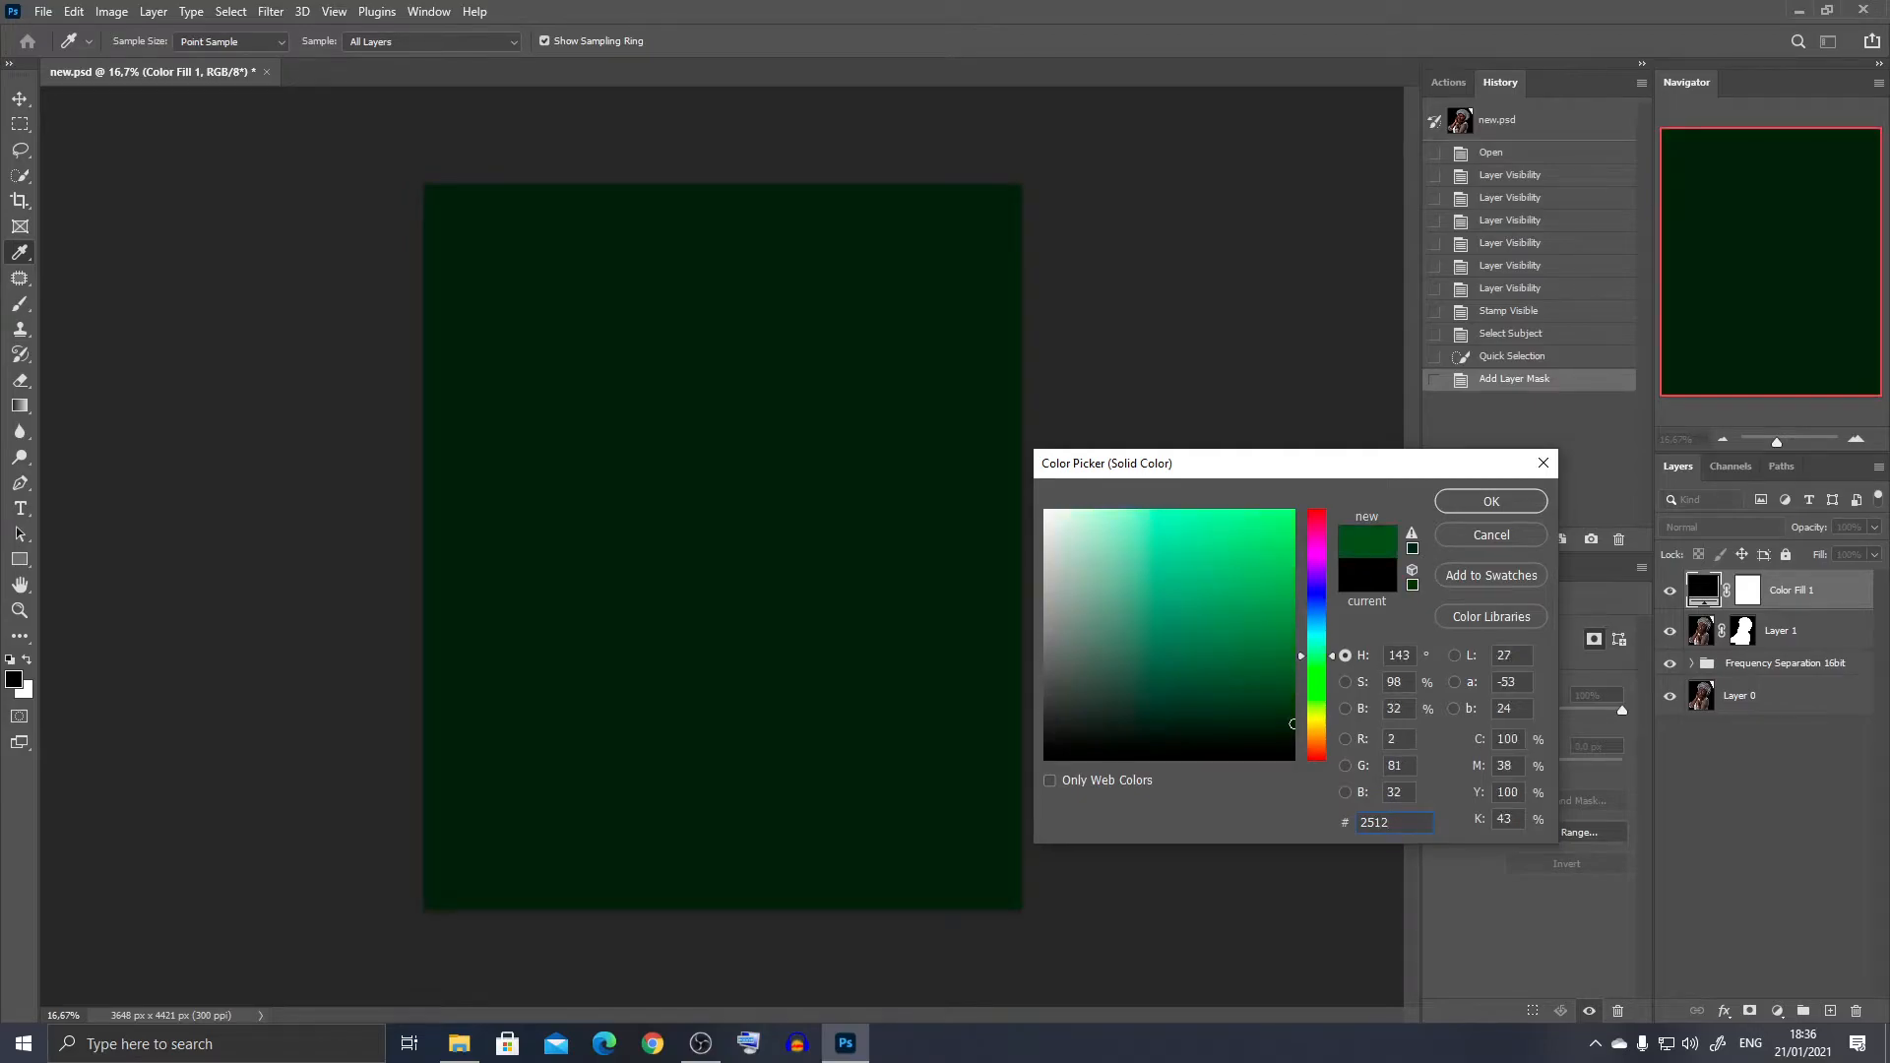
left_click(1450, 498)
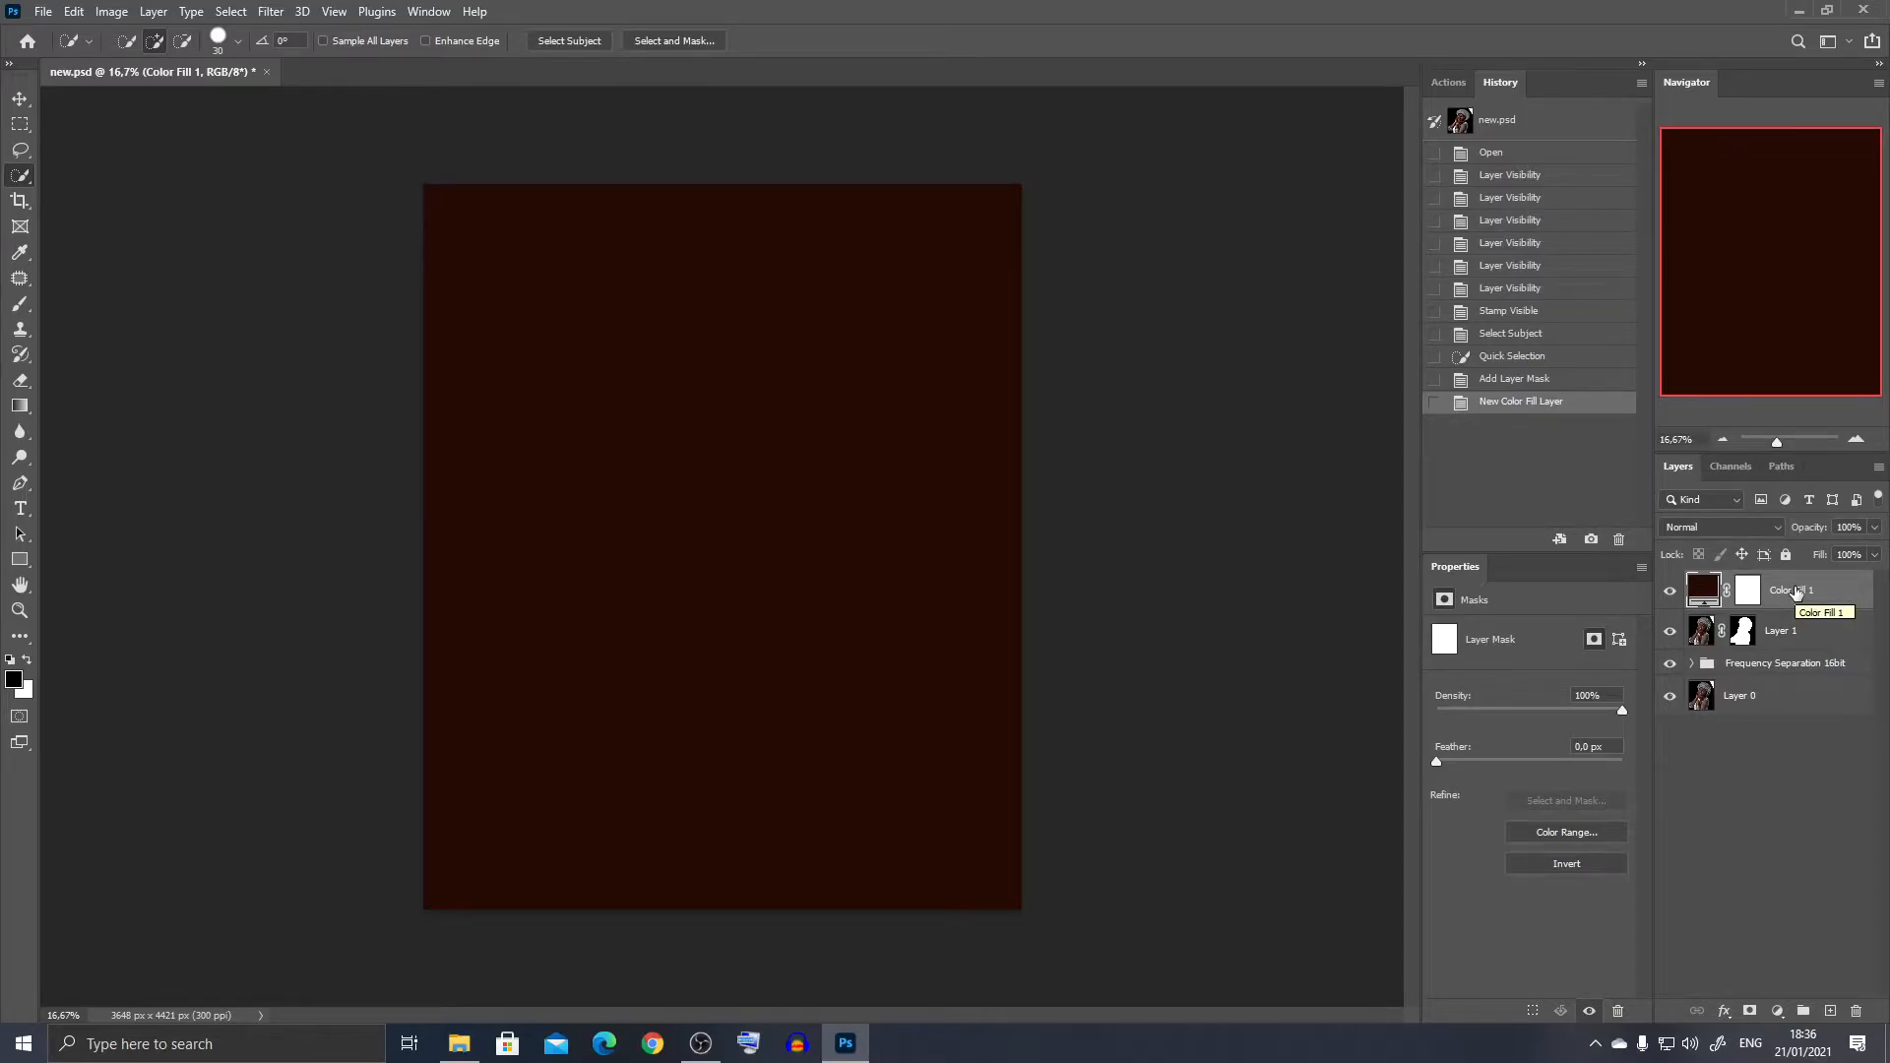
right_click(1827, 591)
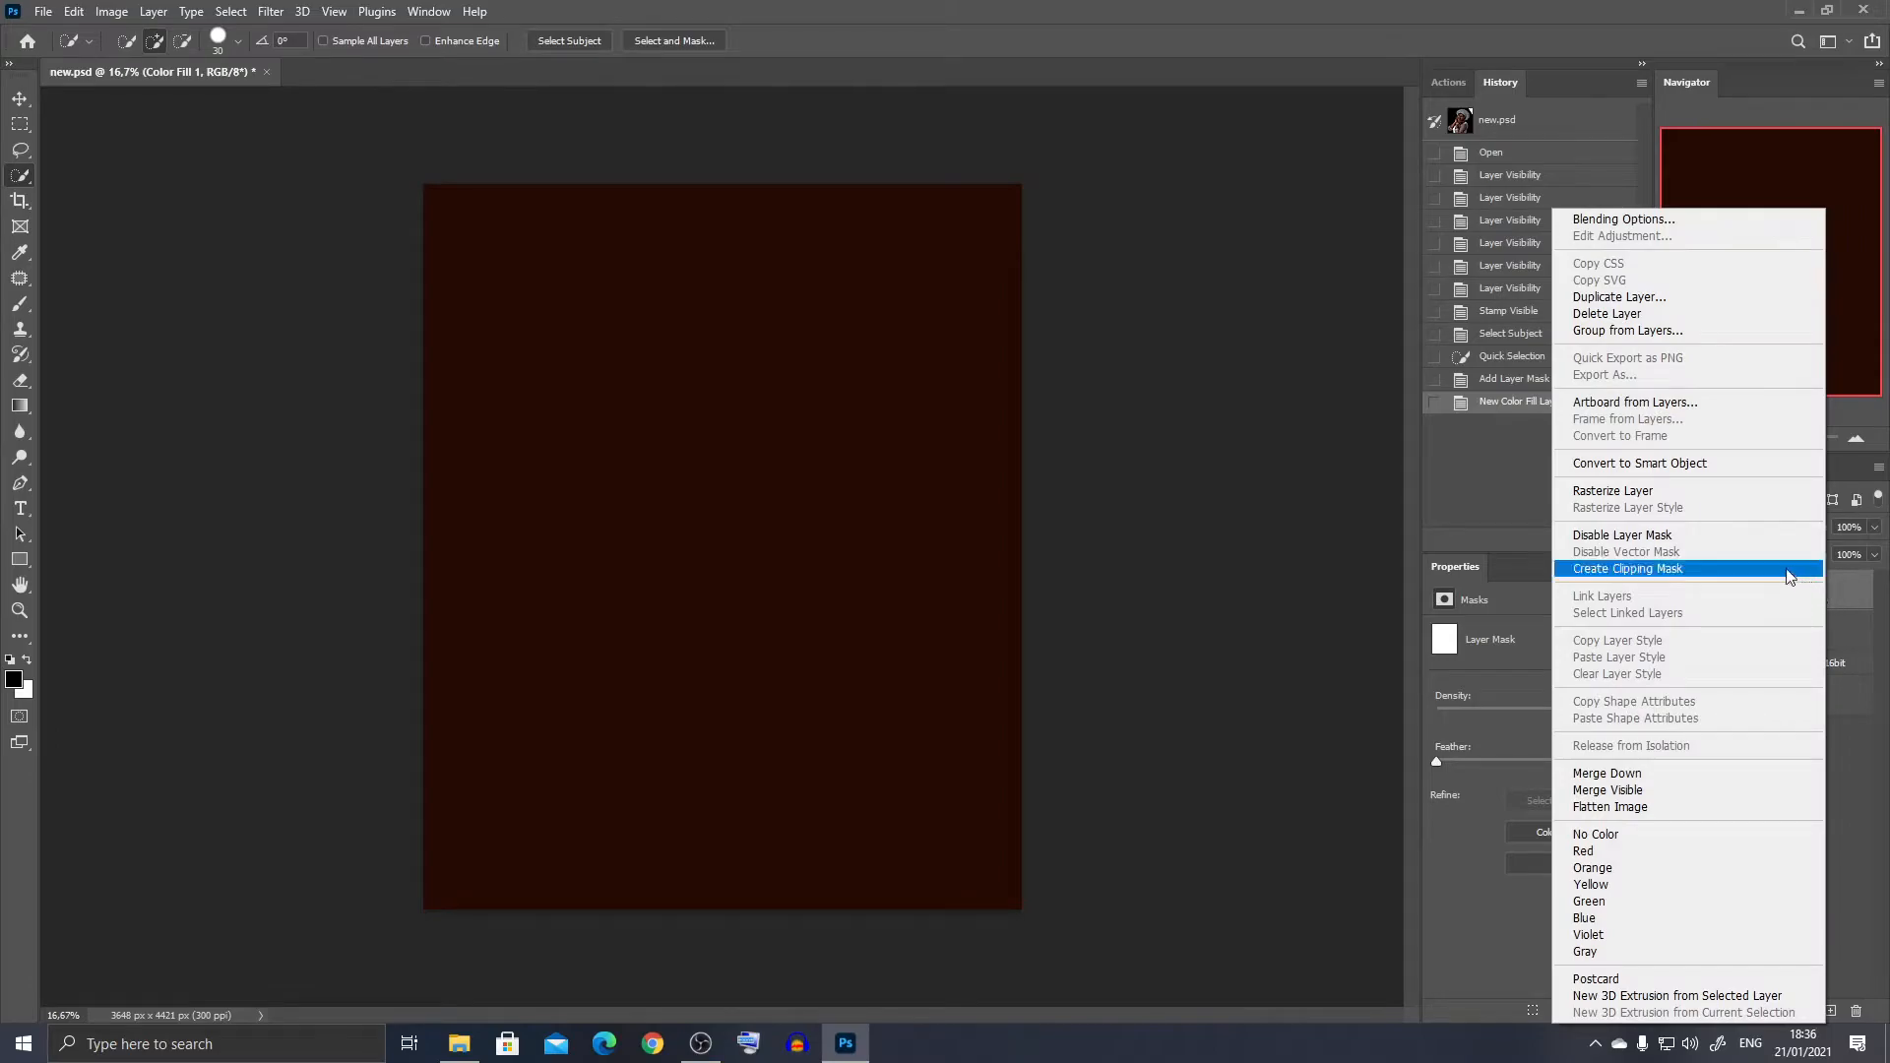
left_click(1708, 464)
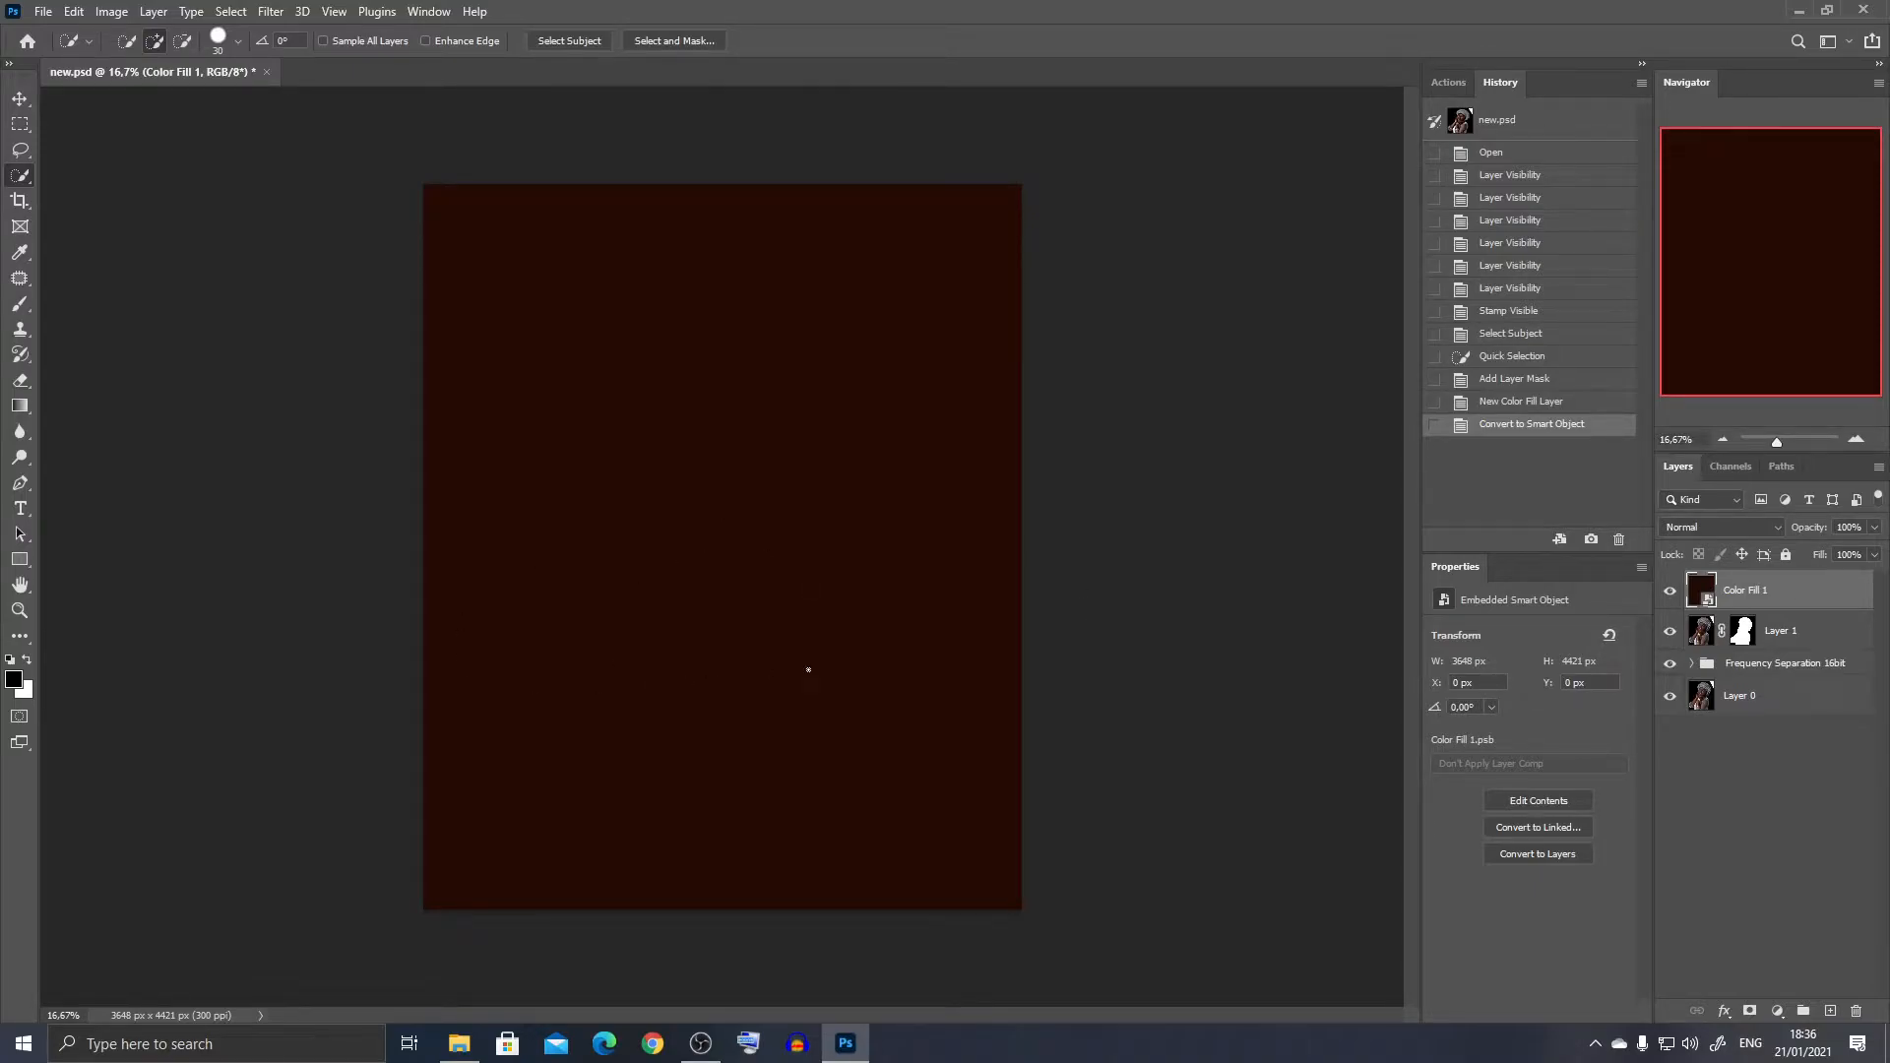
- Apply Add Noise to the color fill smart object with amount 3%, Uniform distribution and Monochromatic
left_click(273, 12)
mouse_move(344, 15)
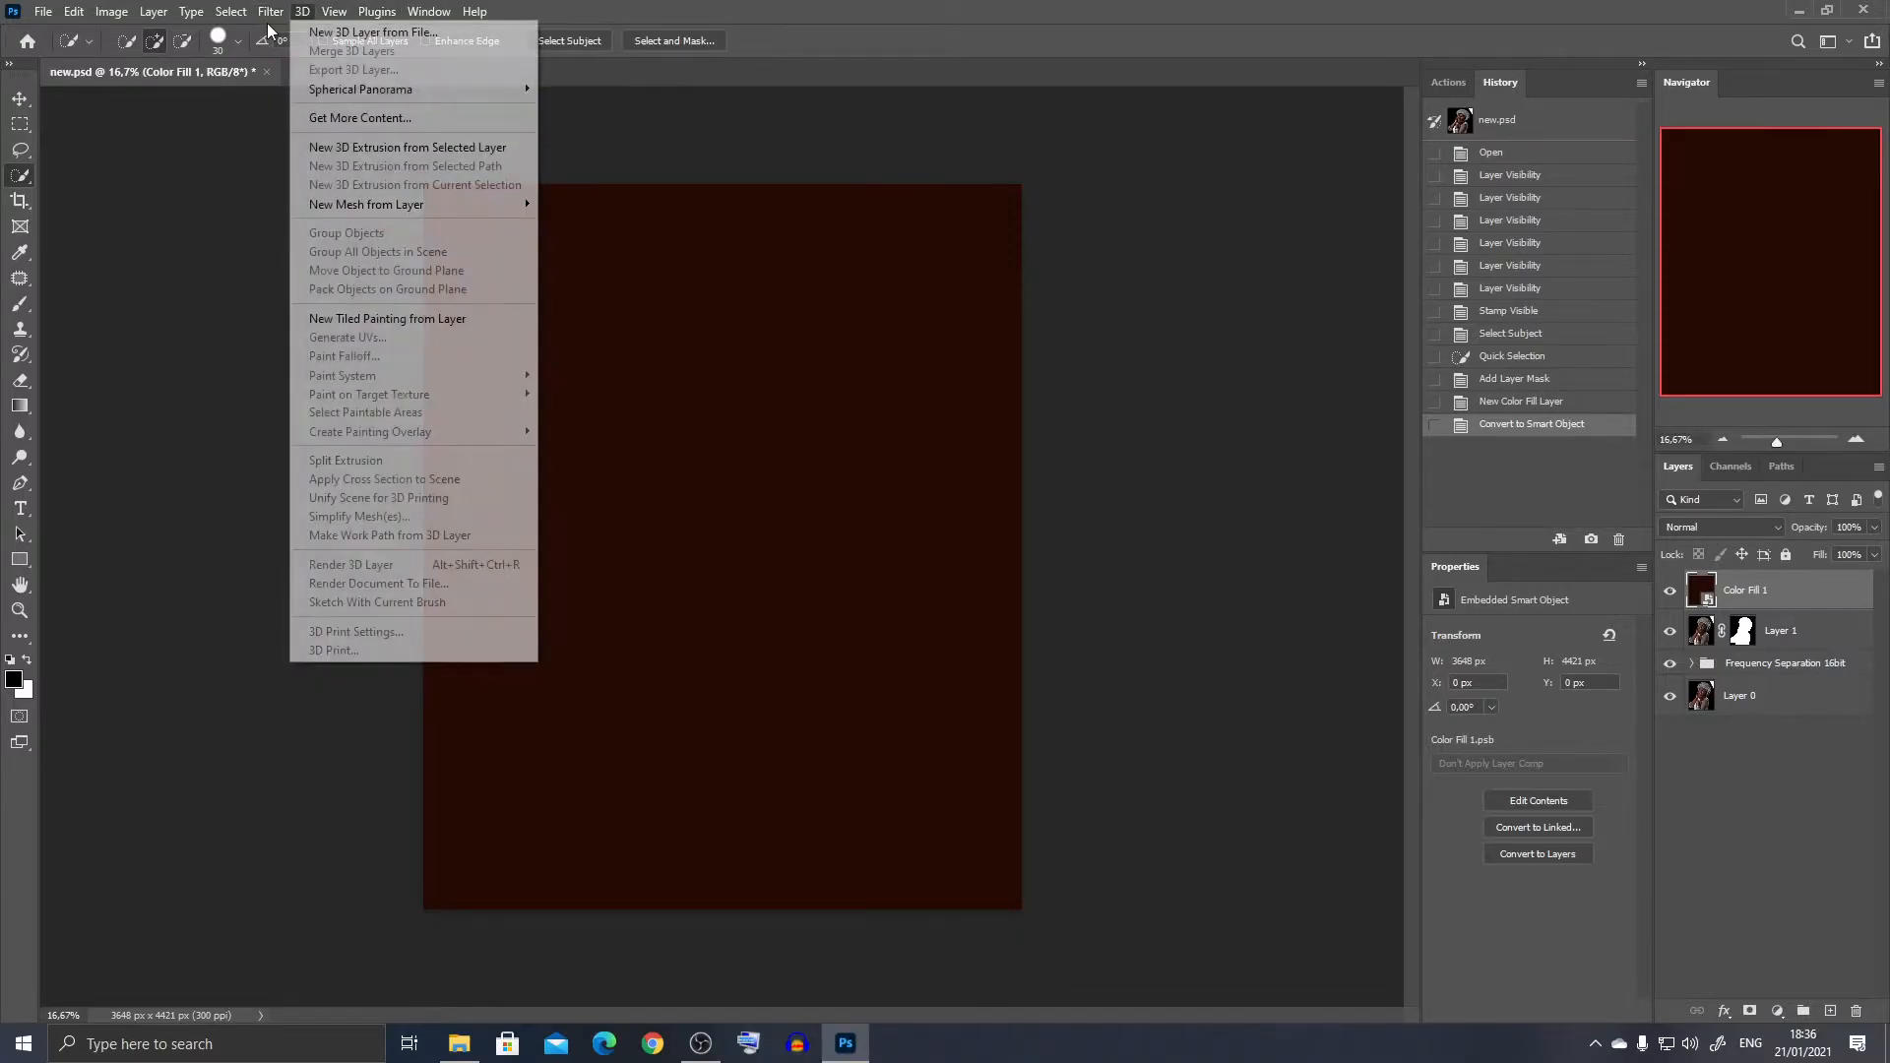
mouse_move(270, 12)
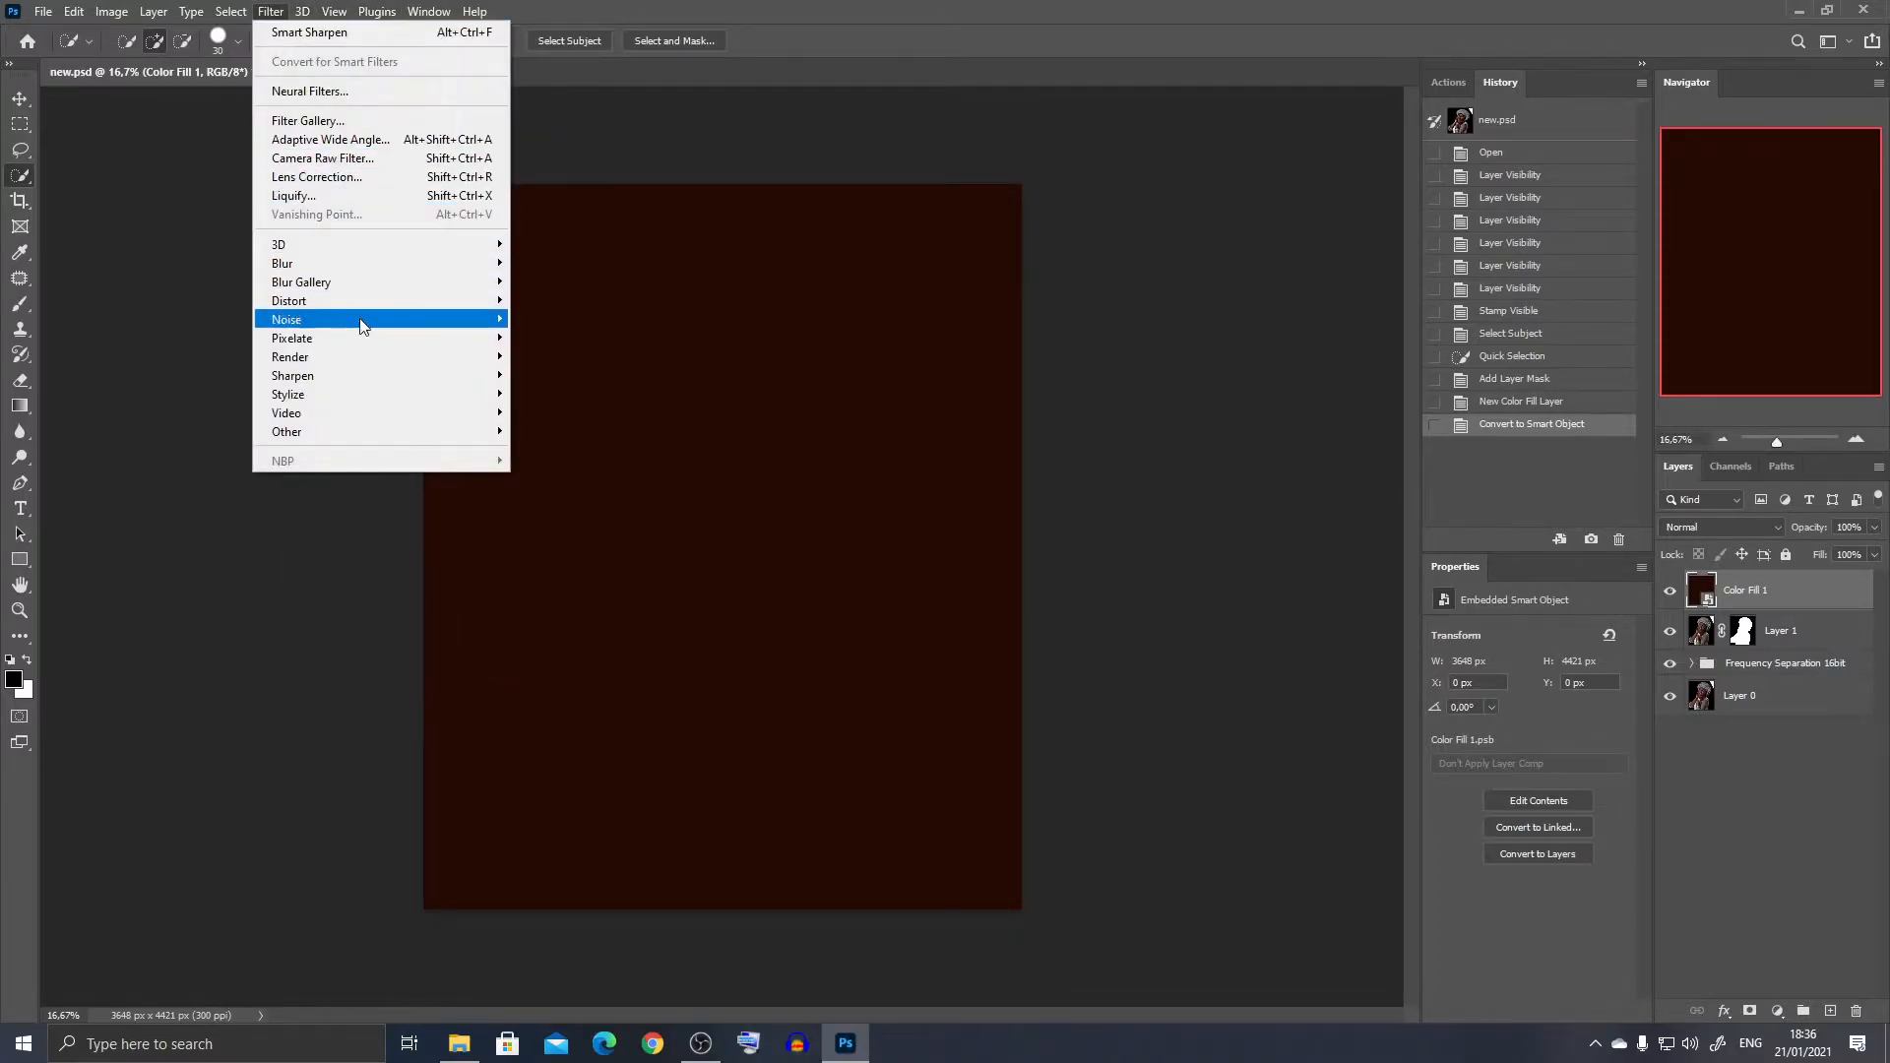
mouse_move(434, 319)
left_click(551, 316)
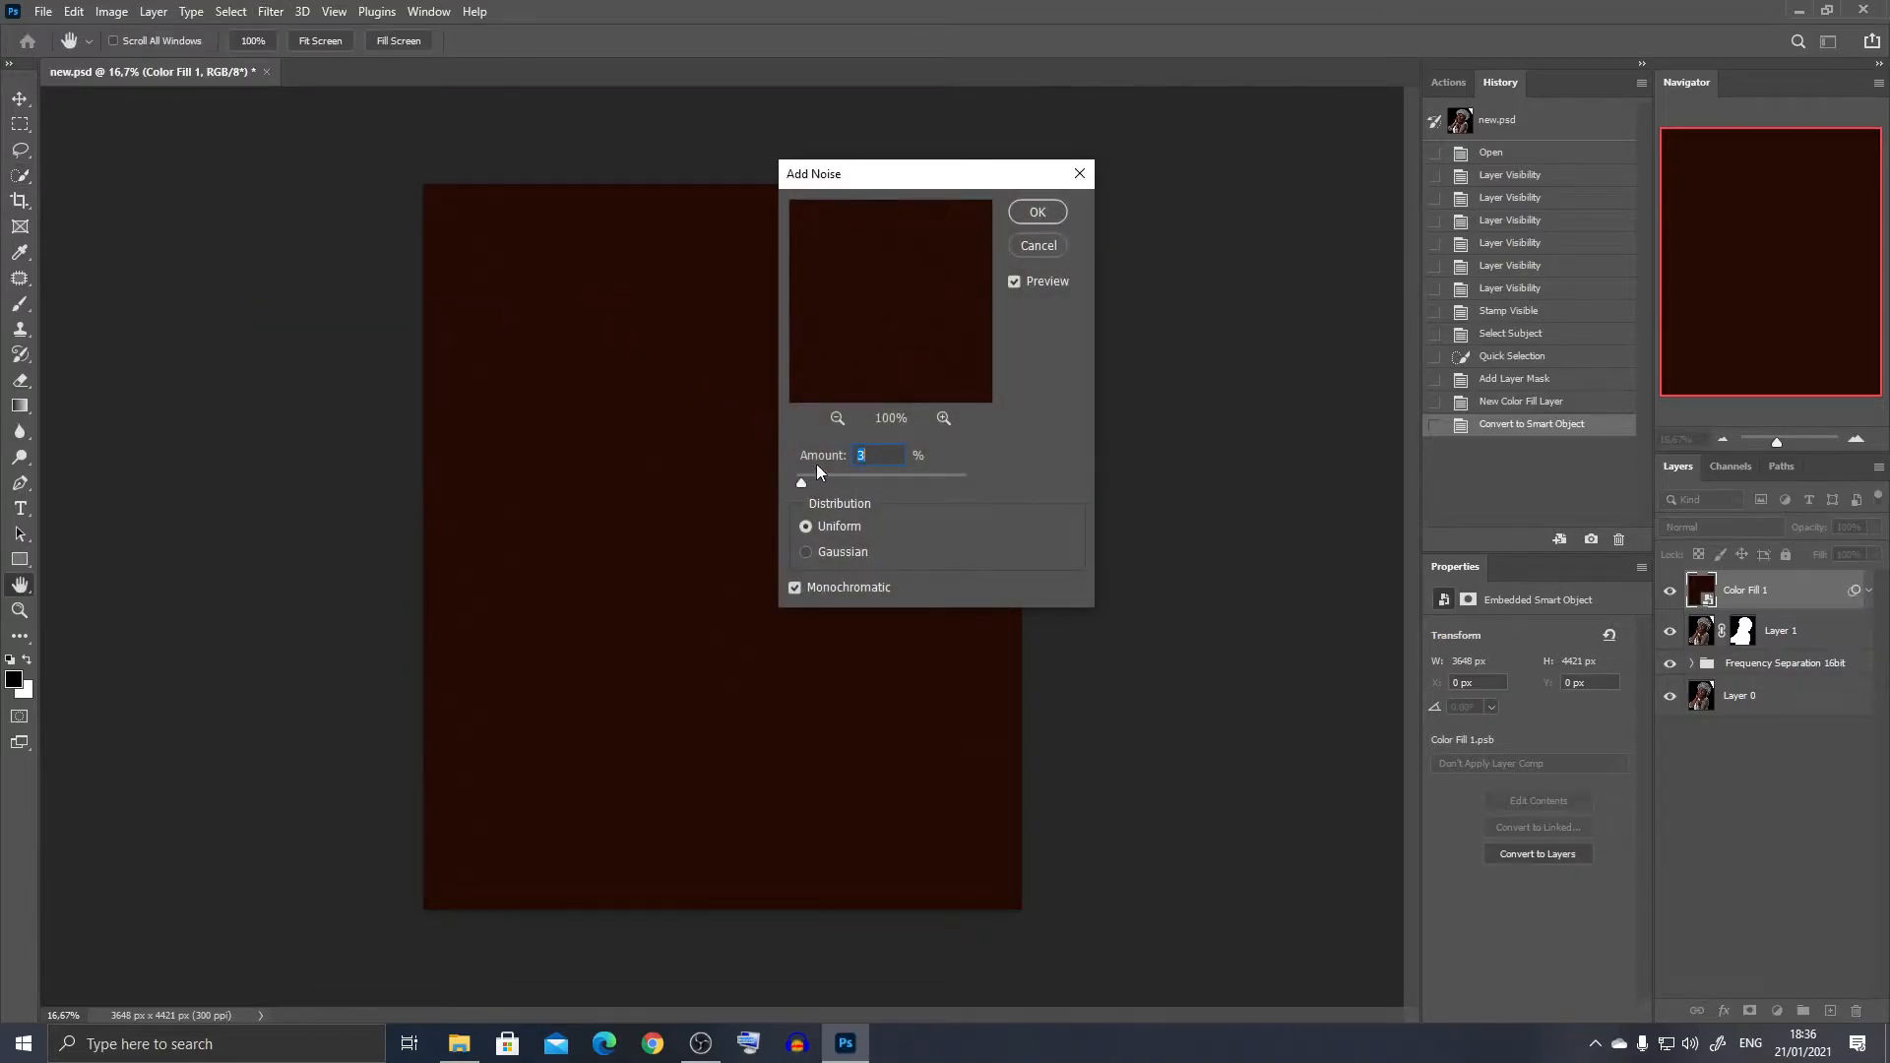
left_click(1038, 213)
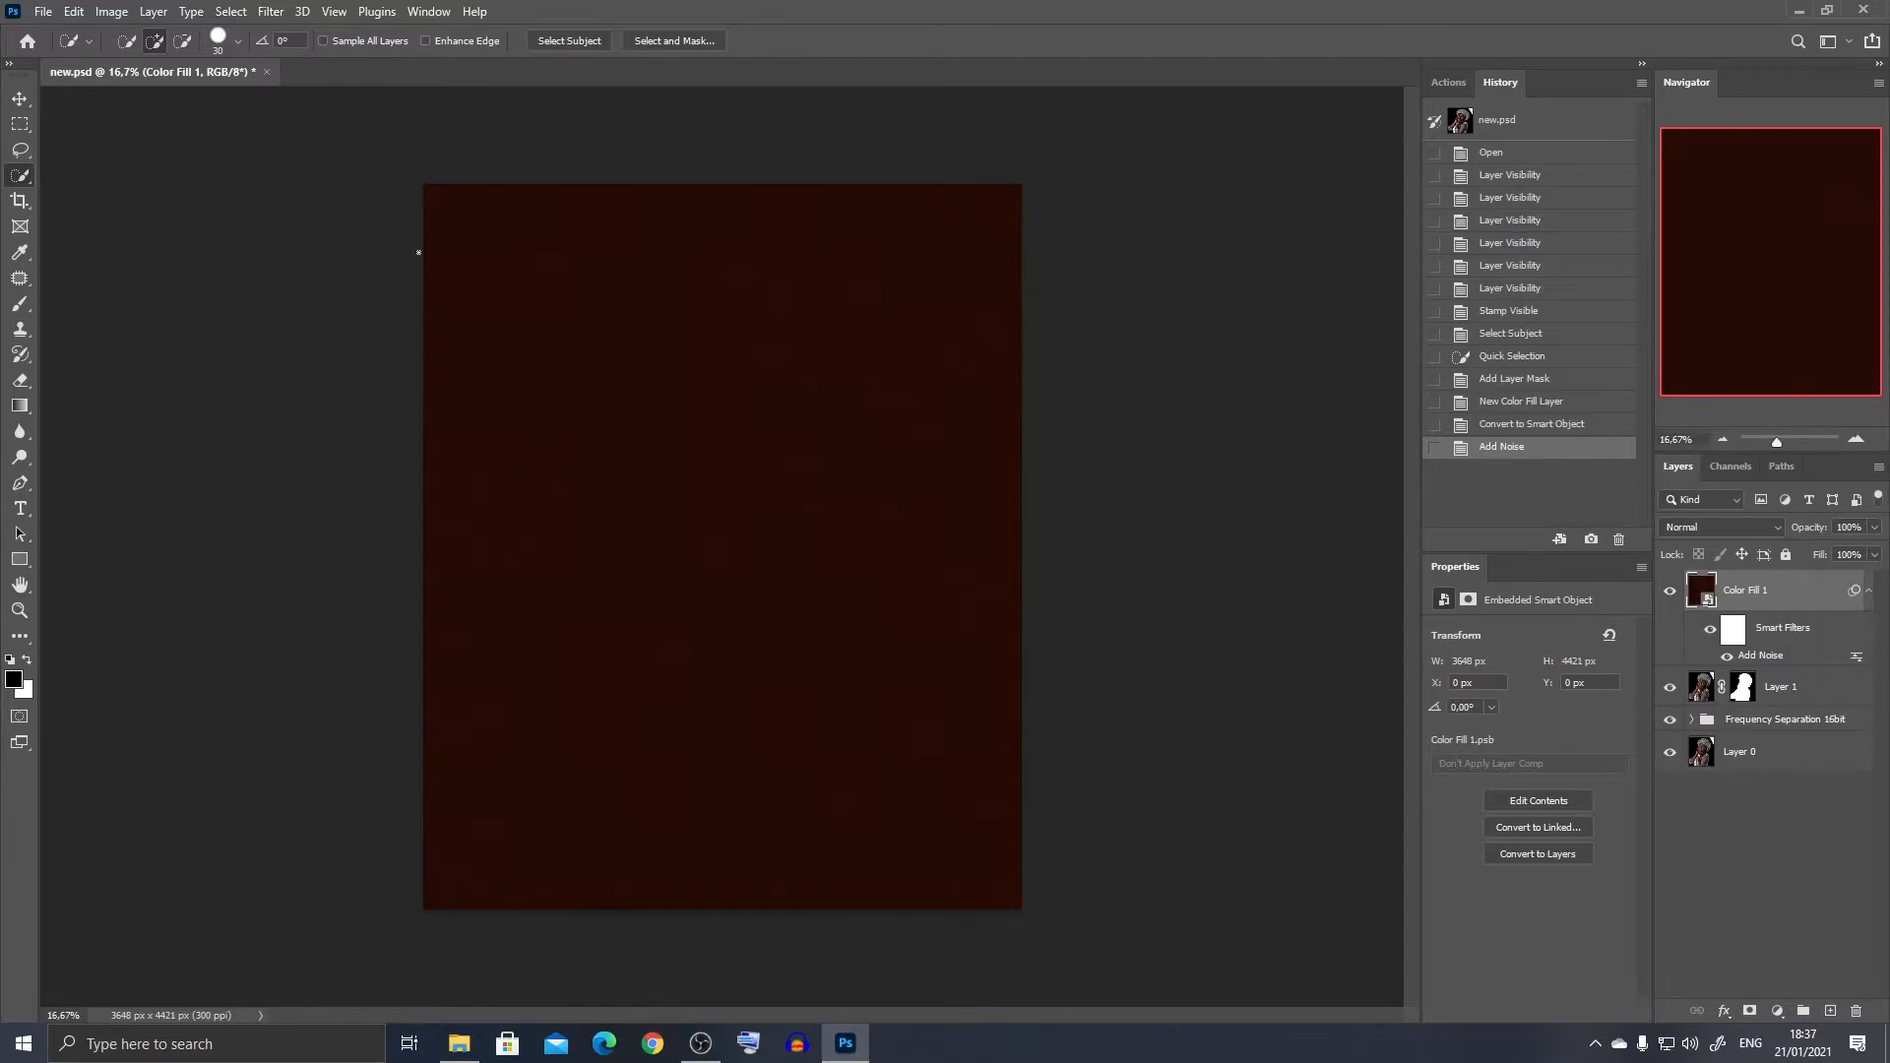
- Apply the Crystallize filter to the color fill smart object with a cell size of 300
left_click(270, 12)
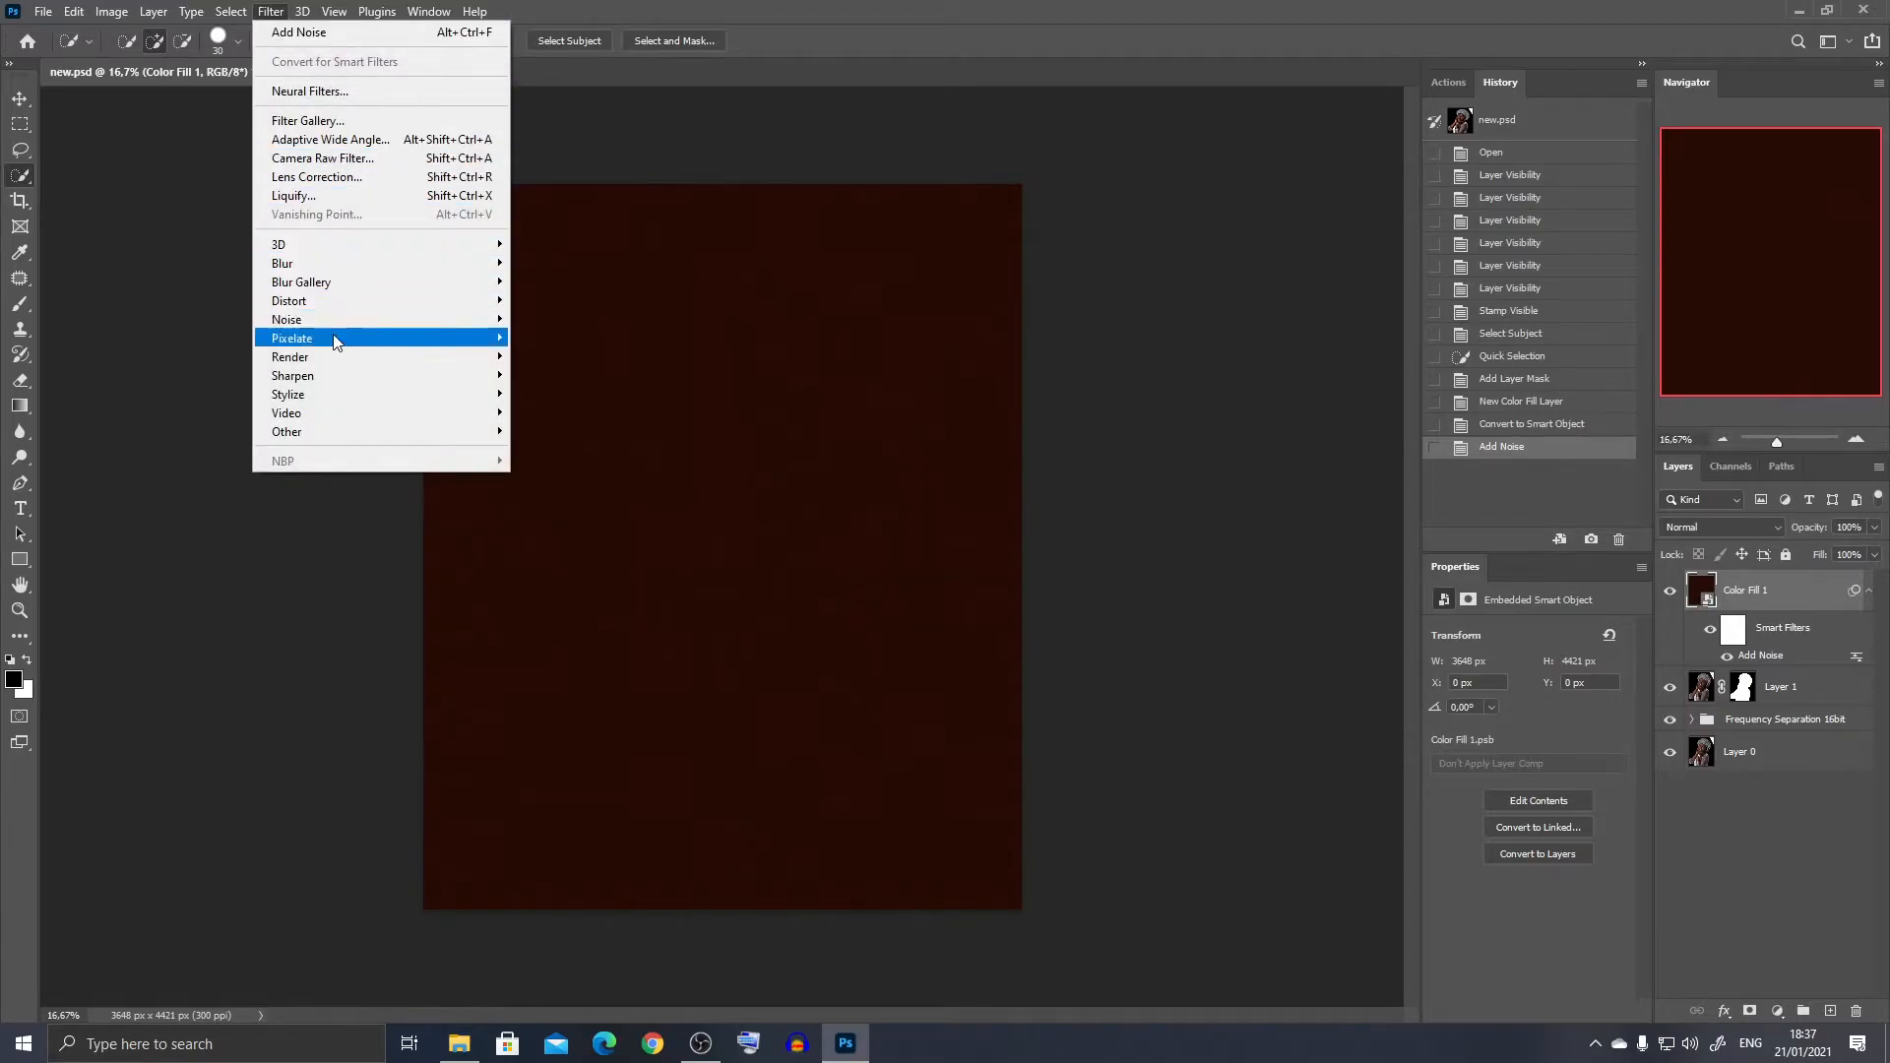
mouse_move(335, 342)
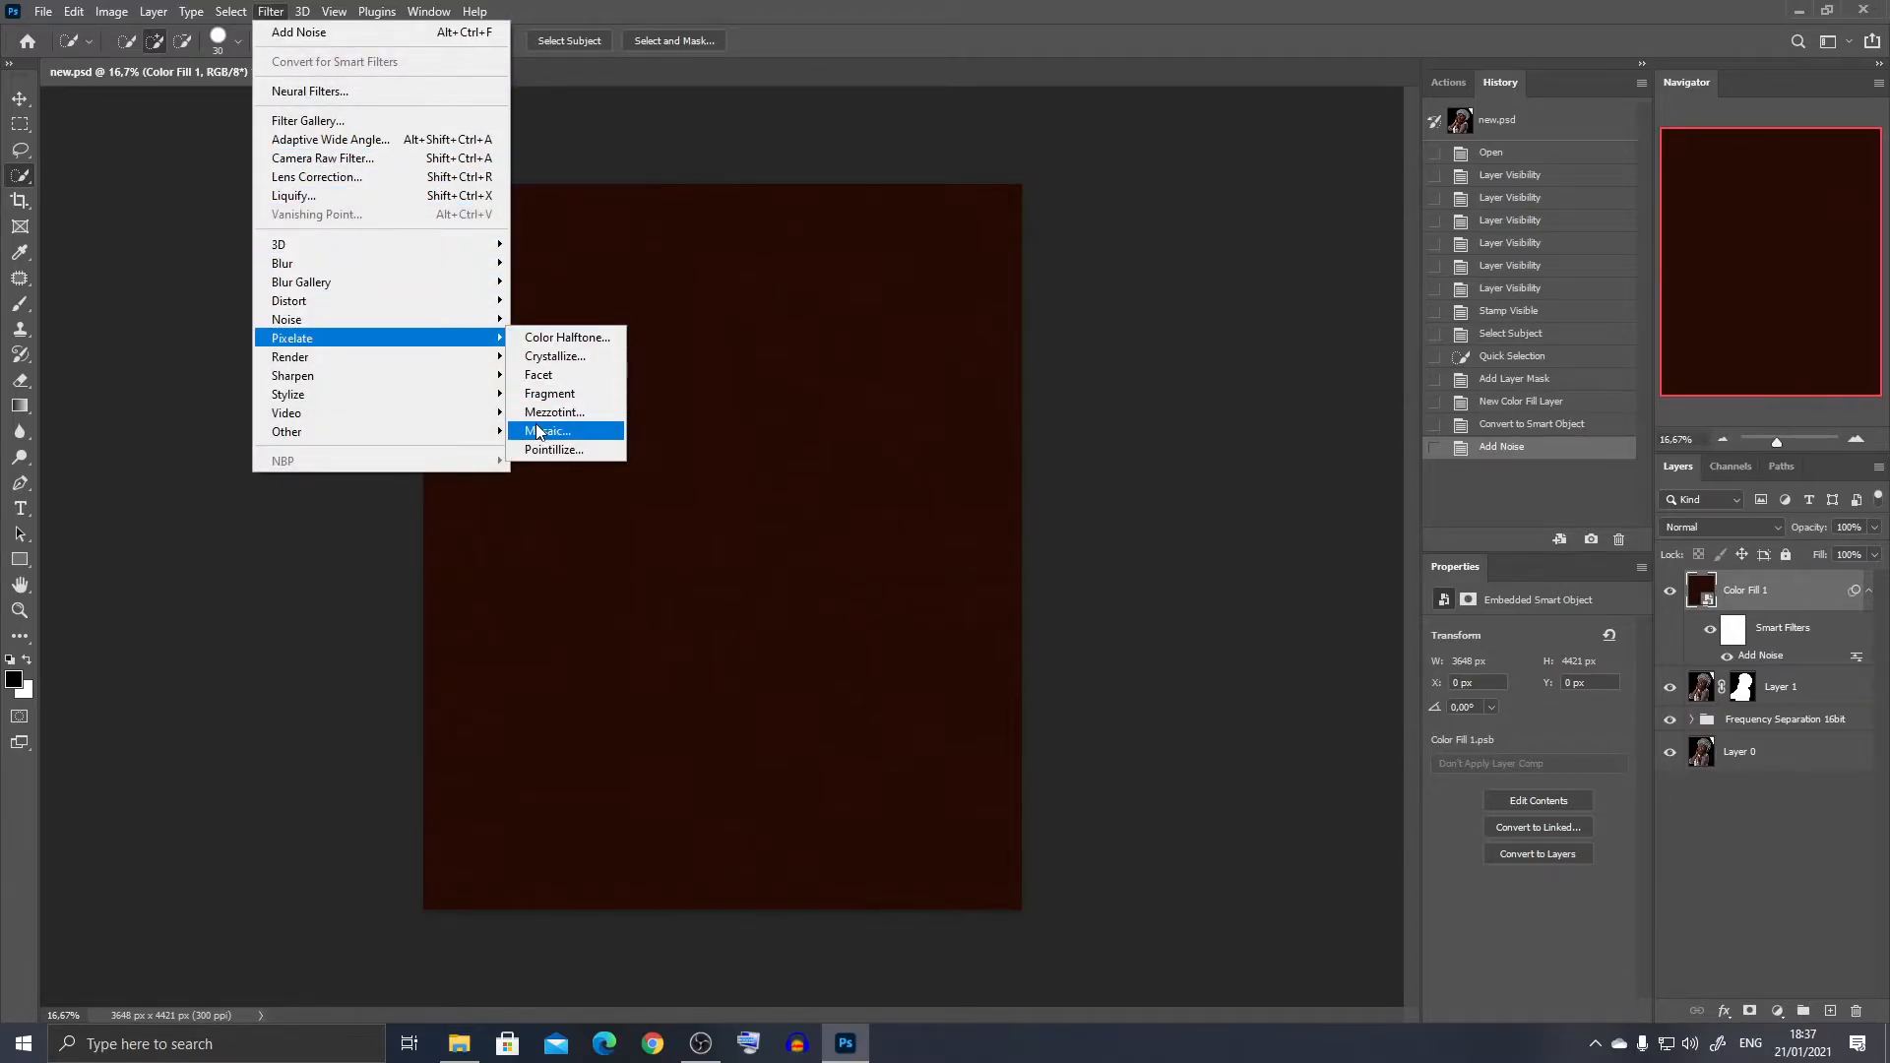
left_click(552, 356)
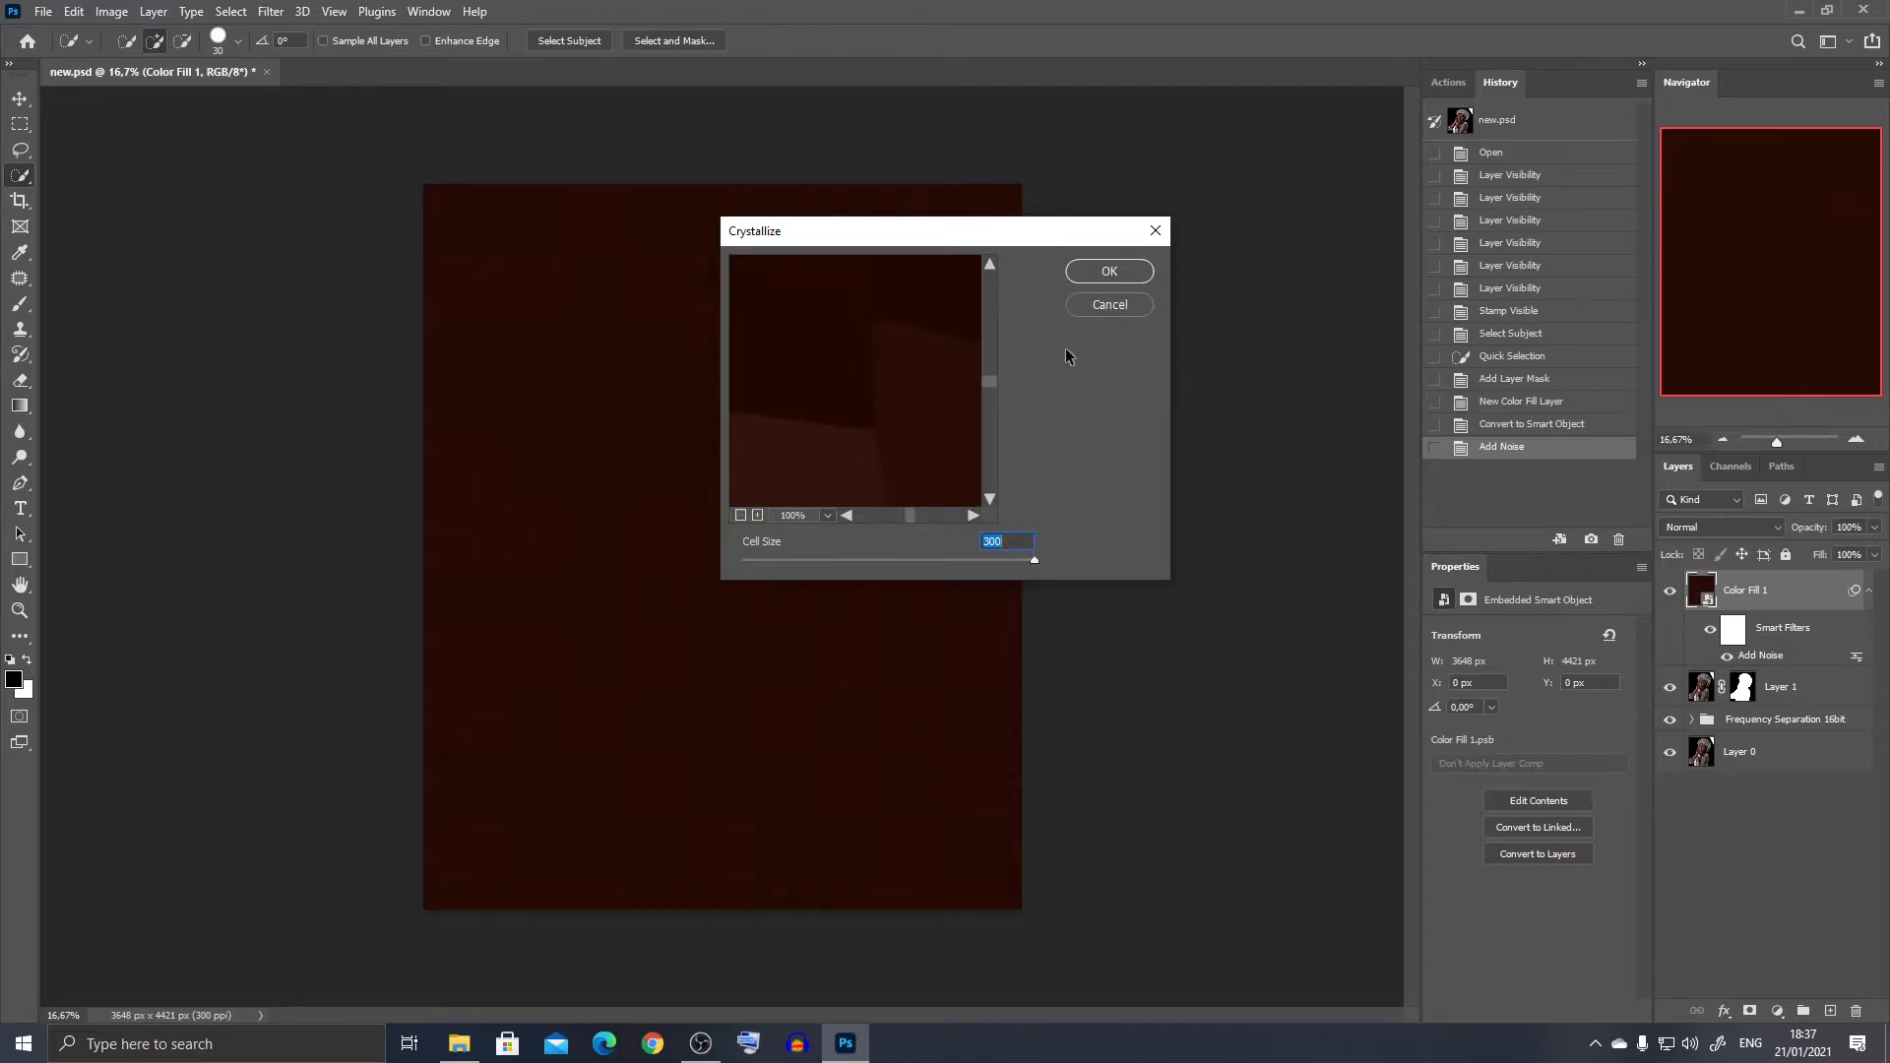
left_click(1094, 273)
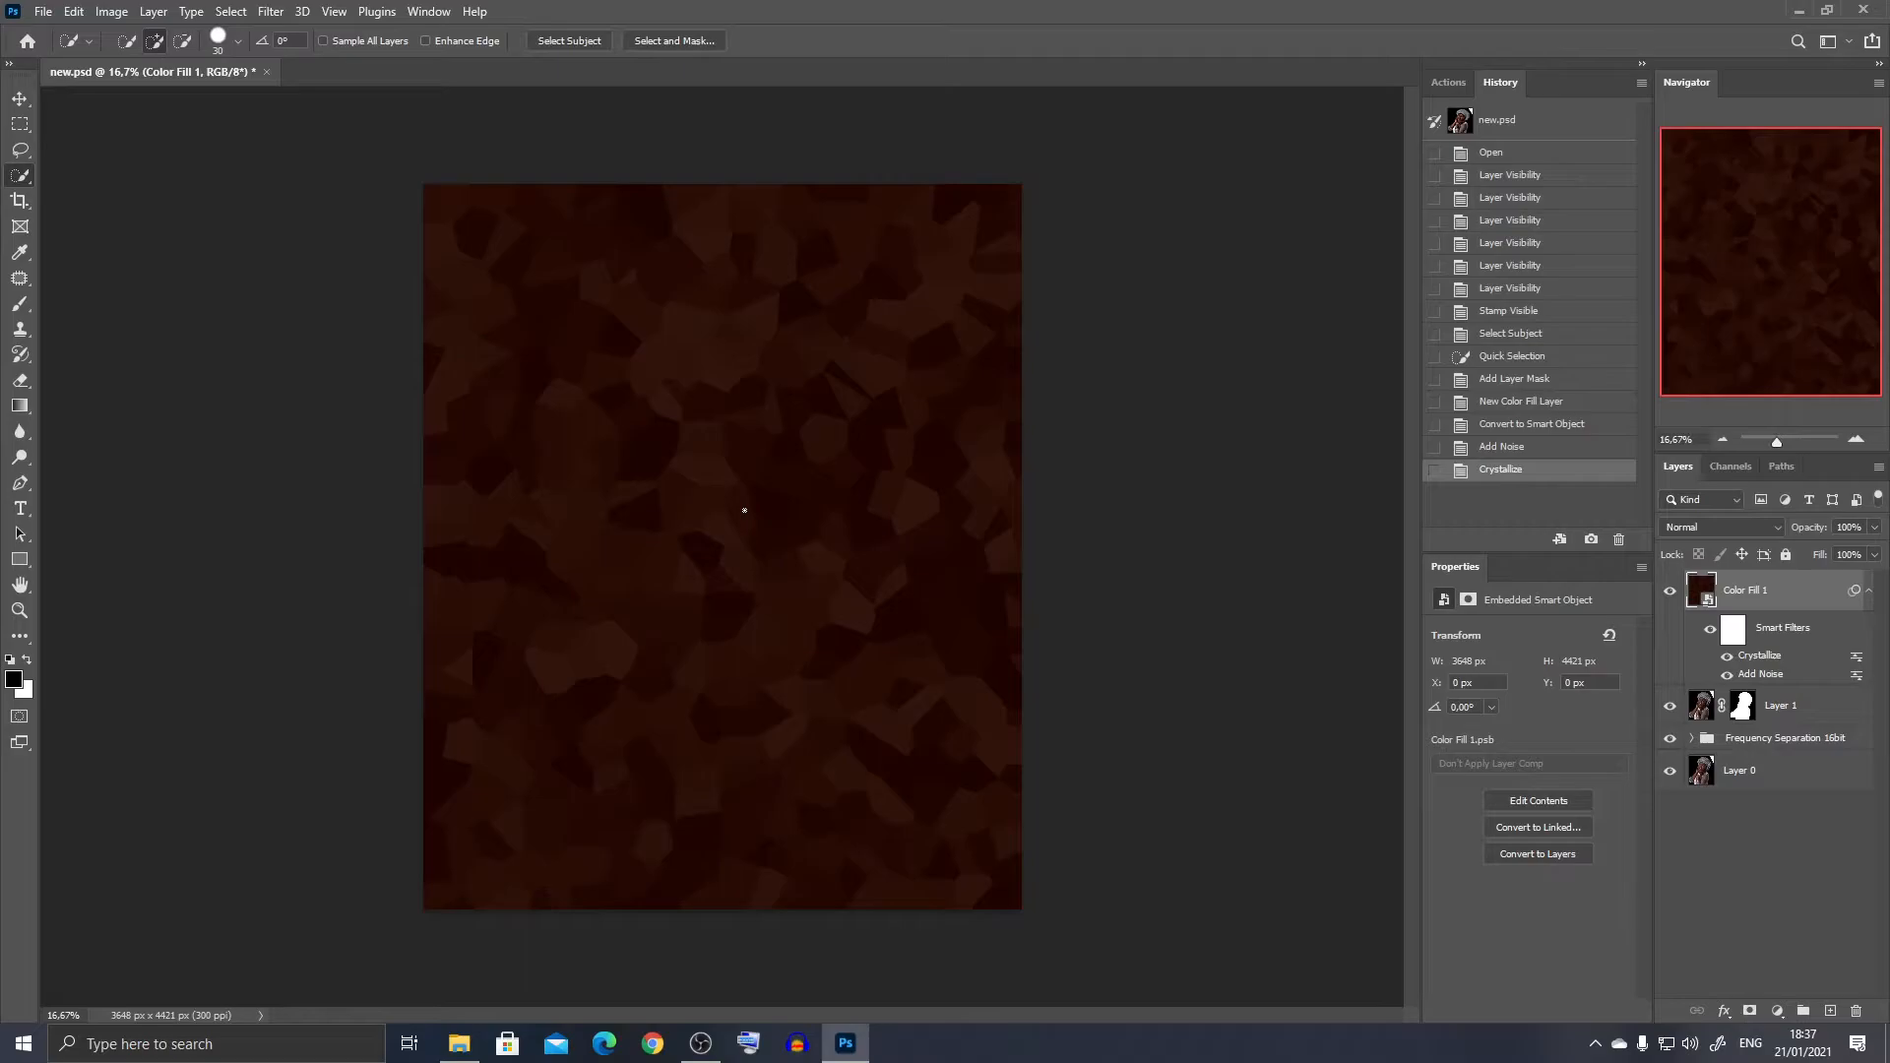
- Add a layer mask to Color Fill 1 and replace it with a copy of Layer 1's mask
left_click(1669, 592)
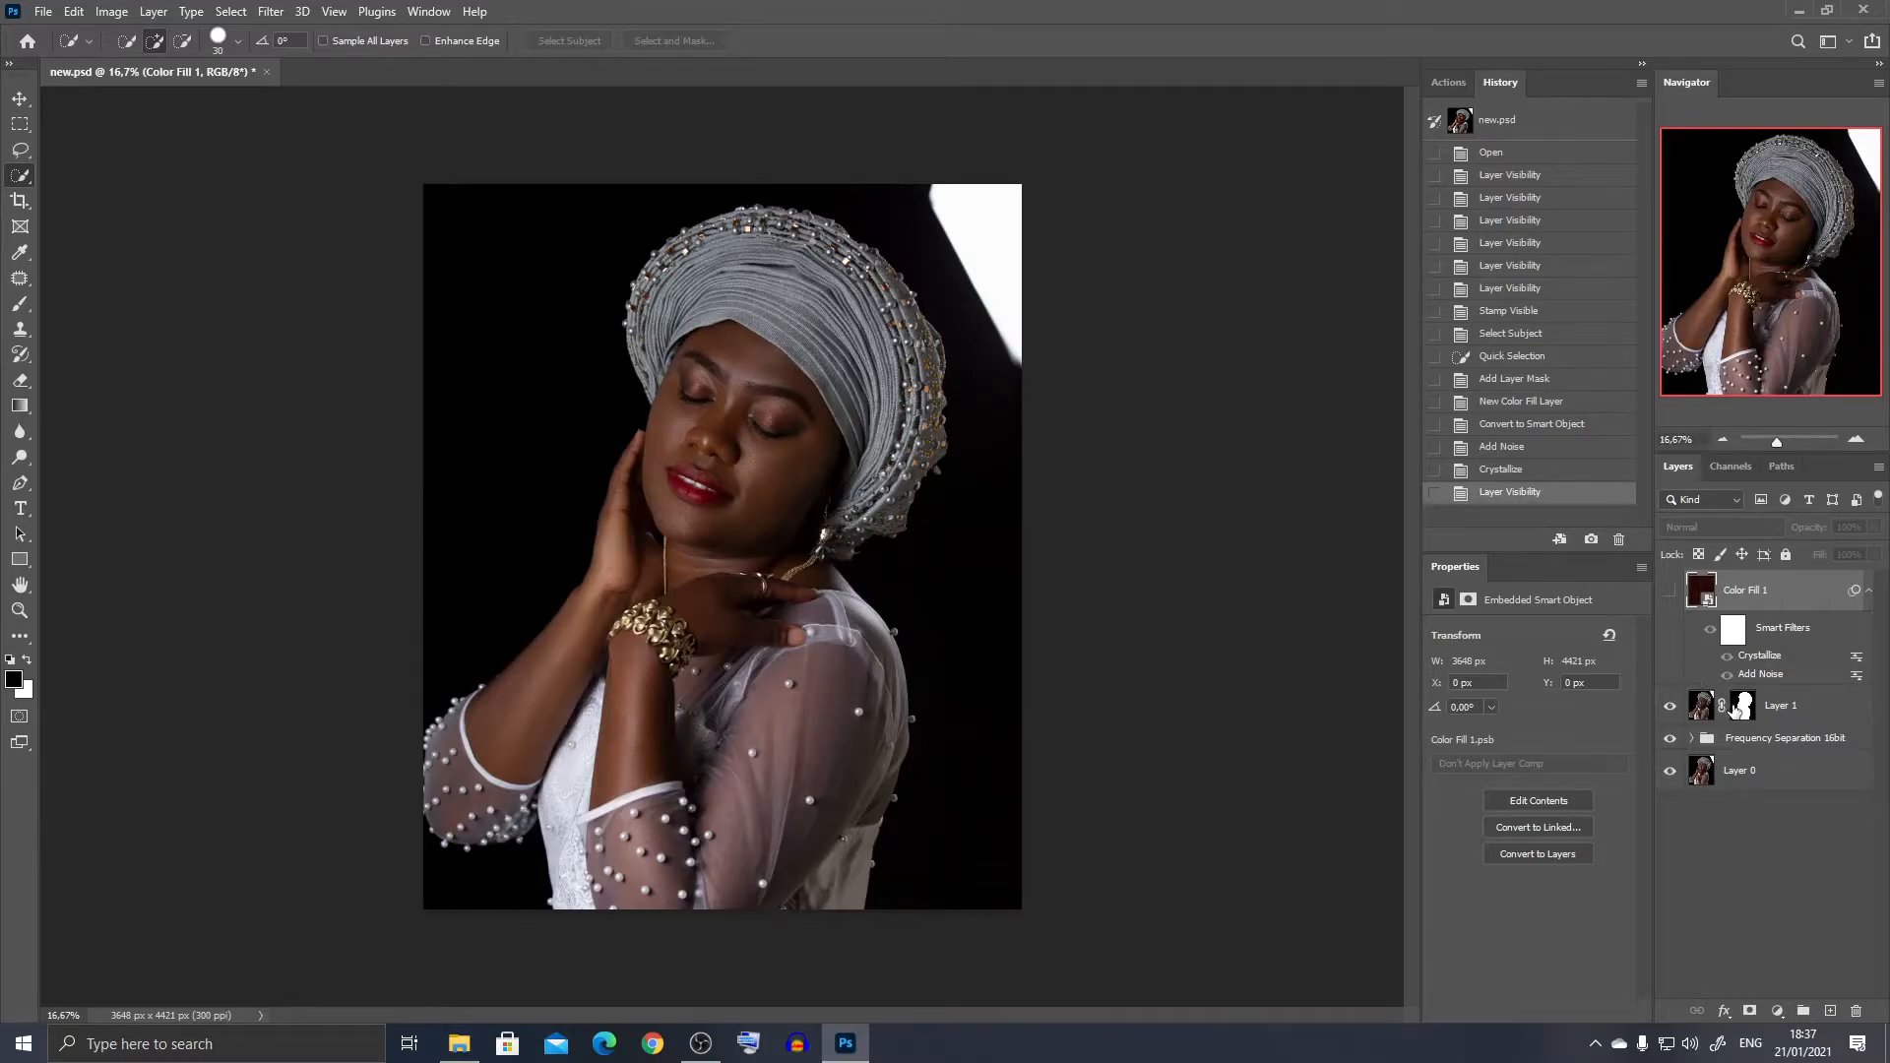
left_click(1669, 591)
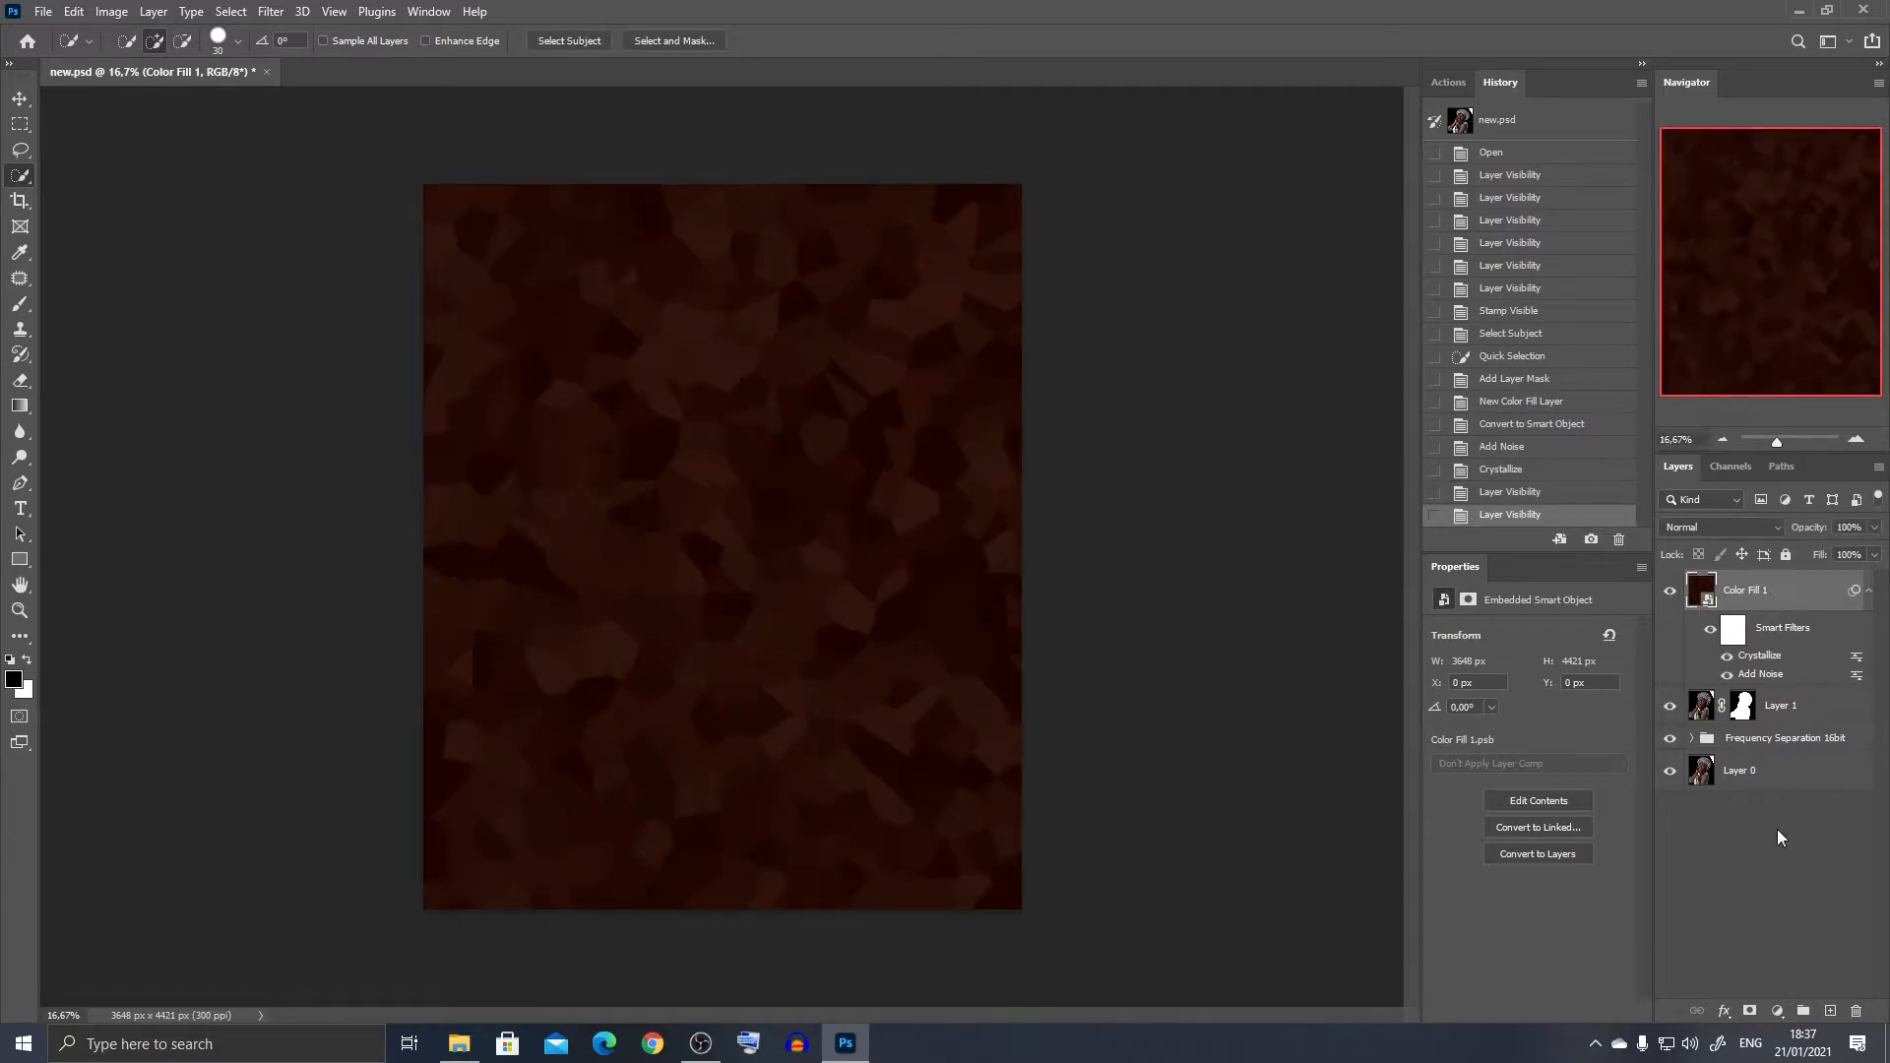
left_click(1749, 1011)
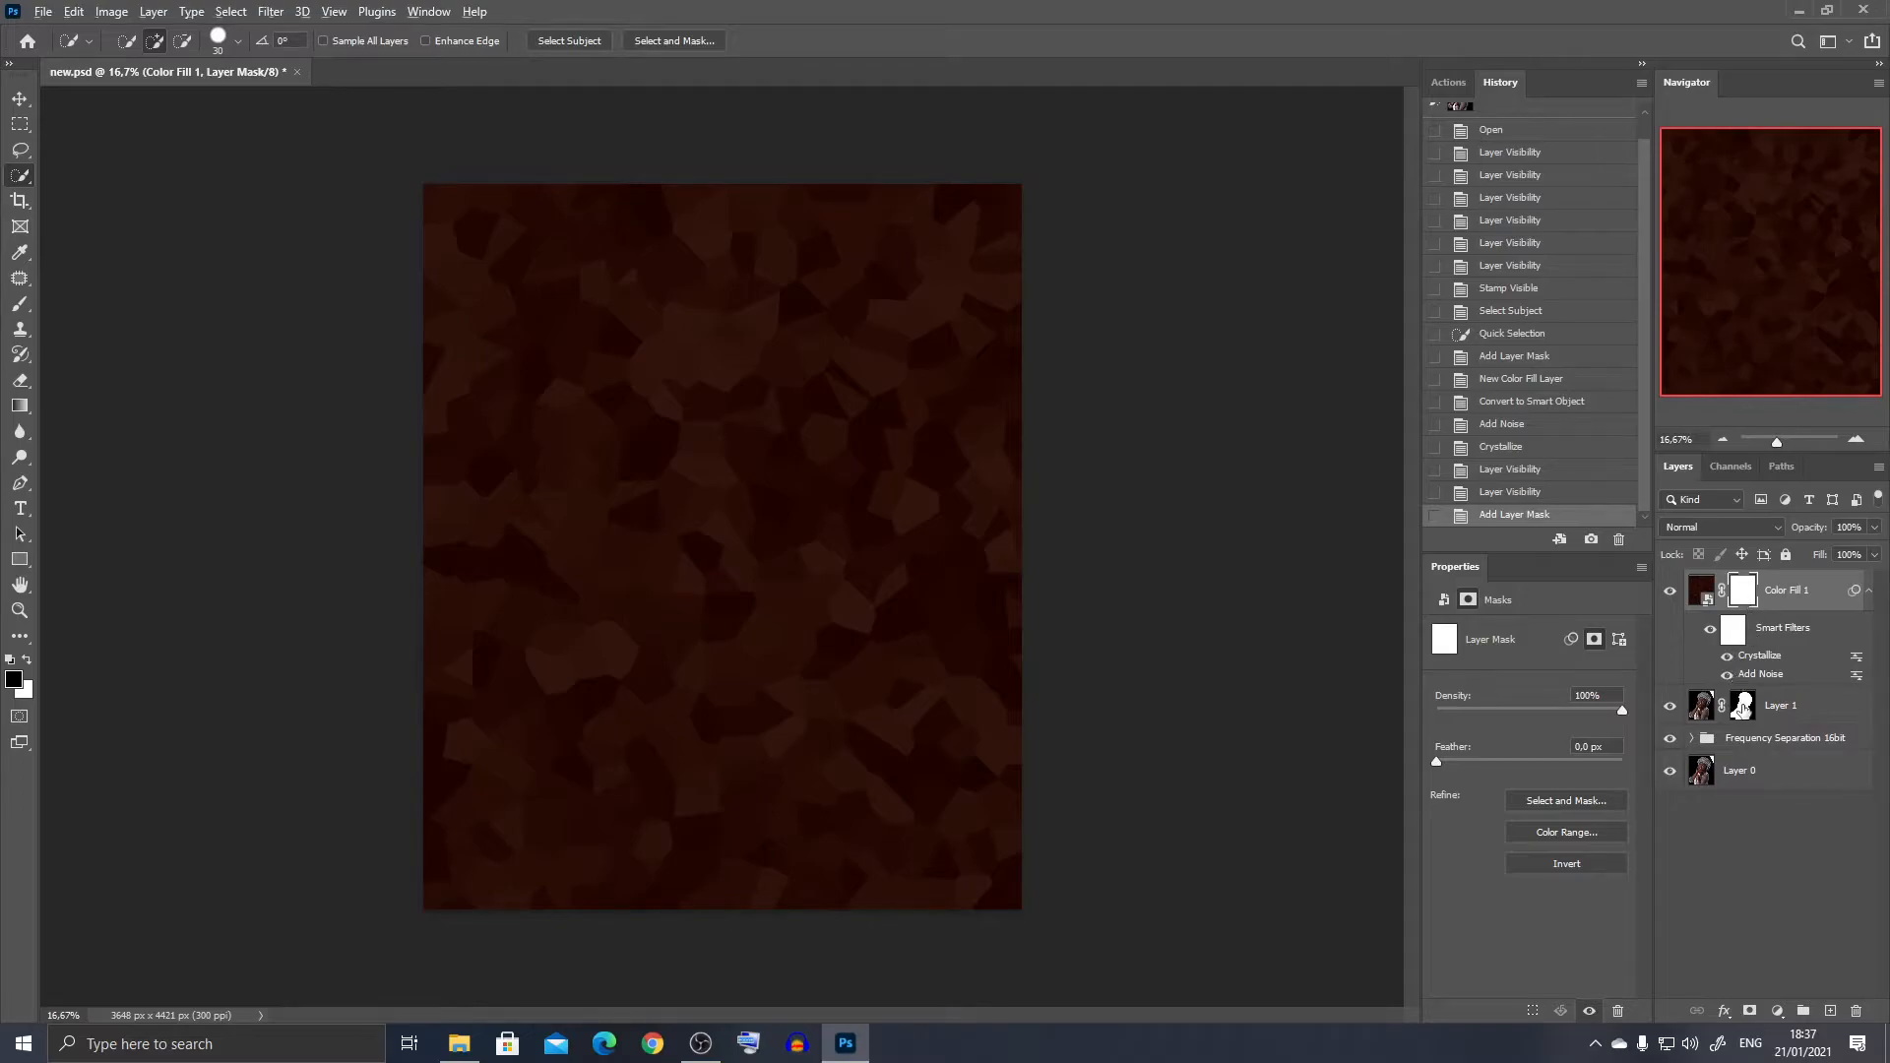
left_click_drag(1744, 709, 1745, 588)
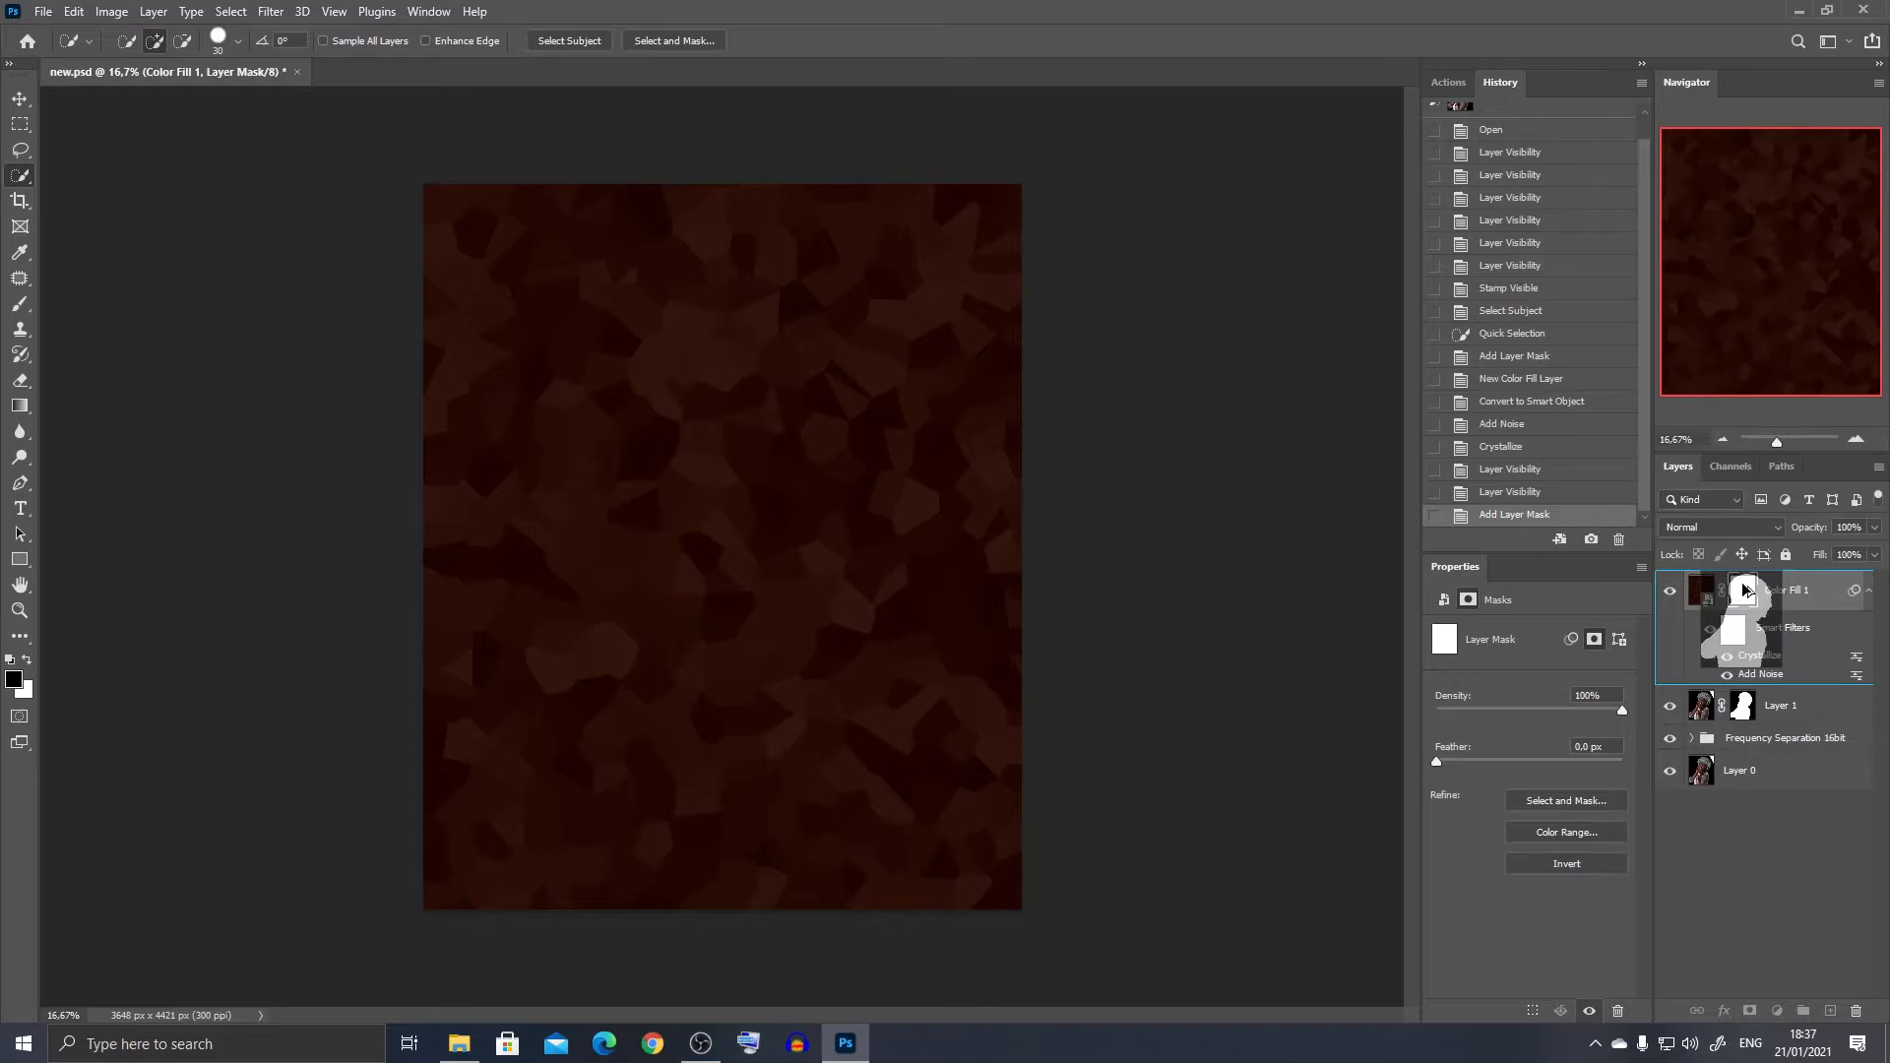
left_click_drag(1745, 589, 1745, 590)
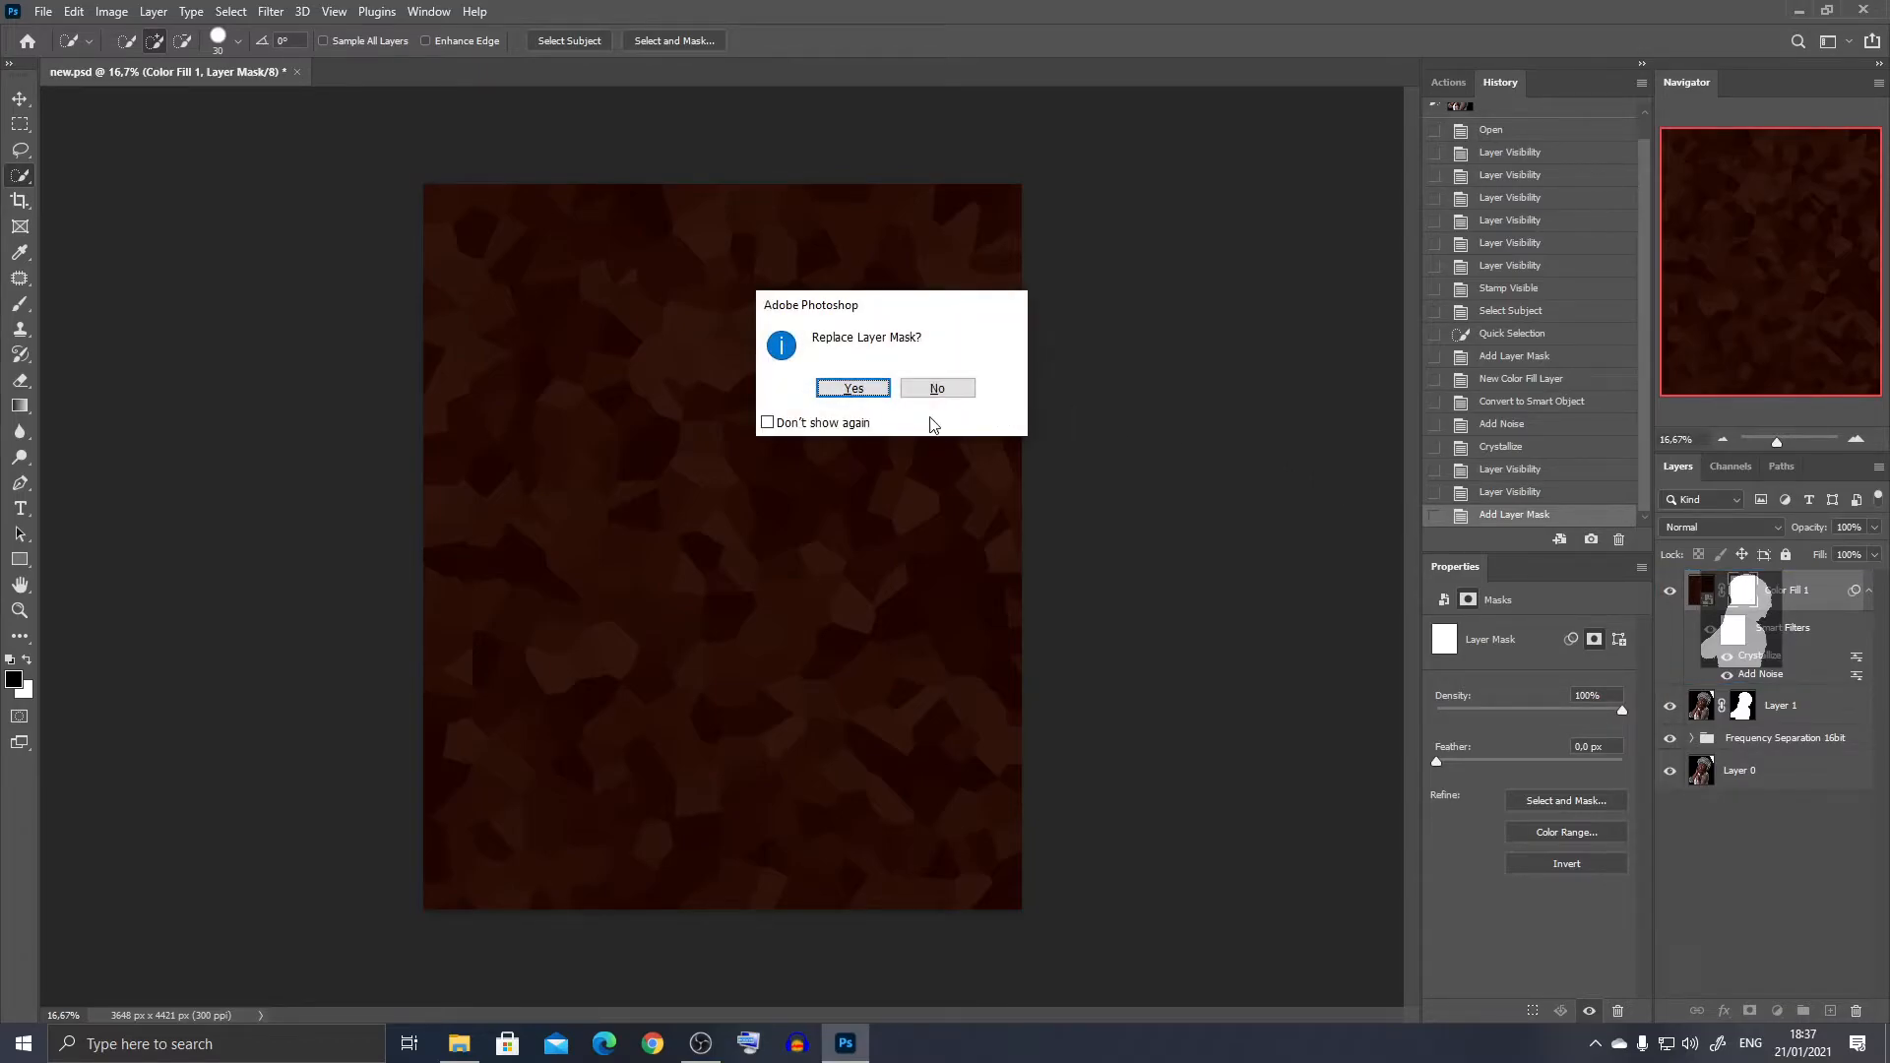
left_click(855, 390)
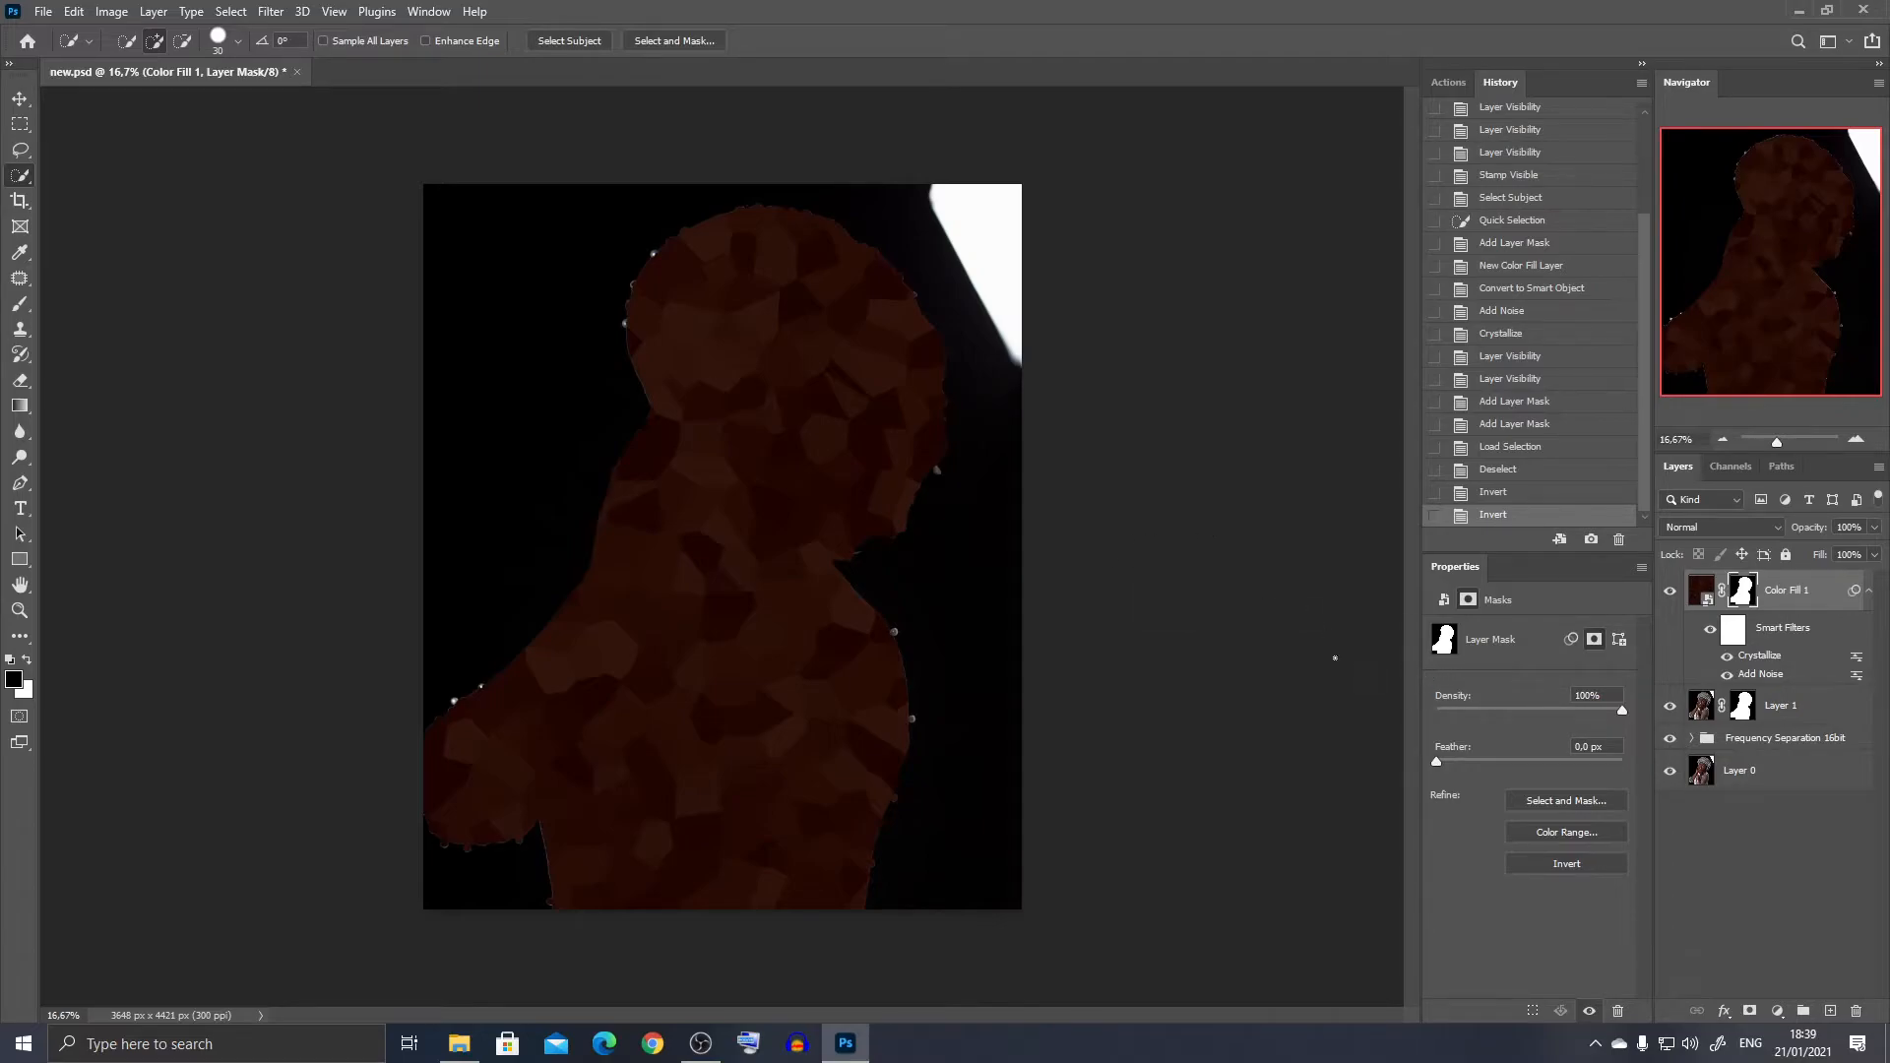
- Inspect the Color Fill 1 mask and invert it so the brown texture covers only the background
left_click(1737, 601, "alt")
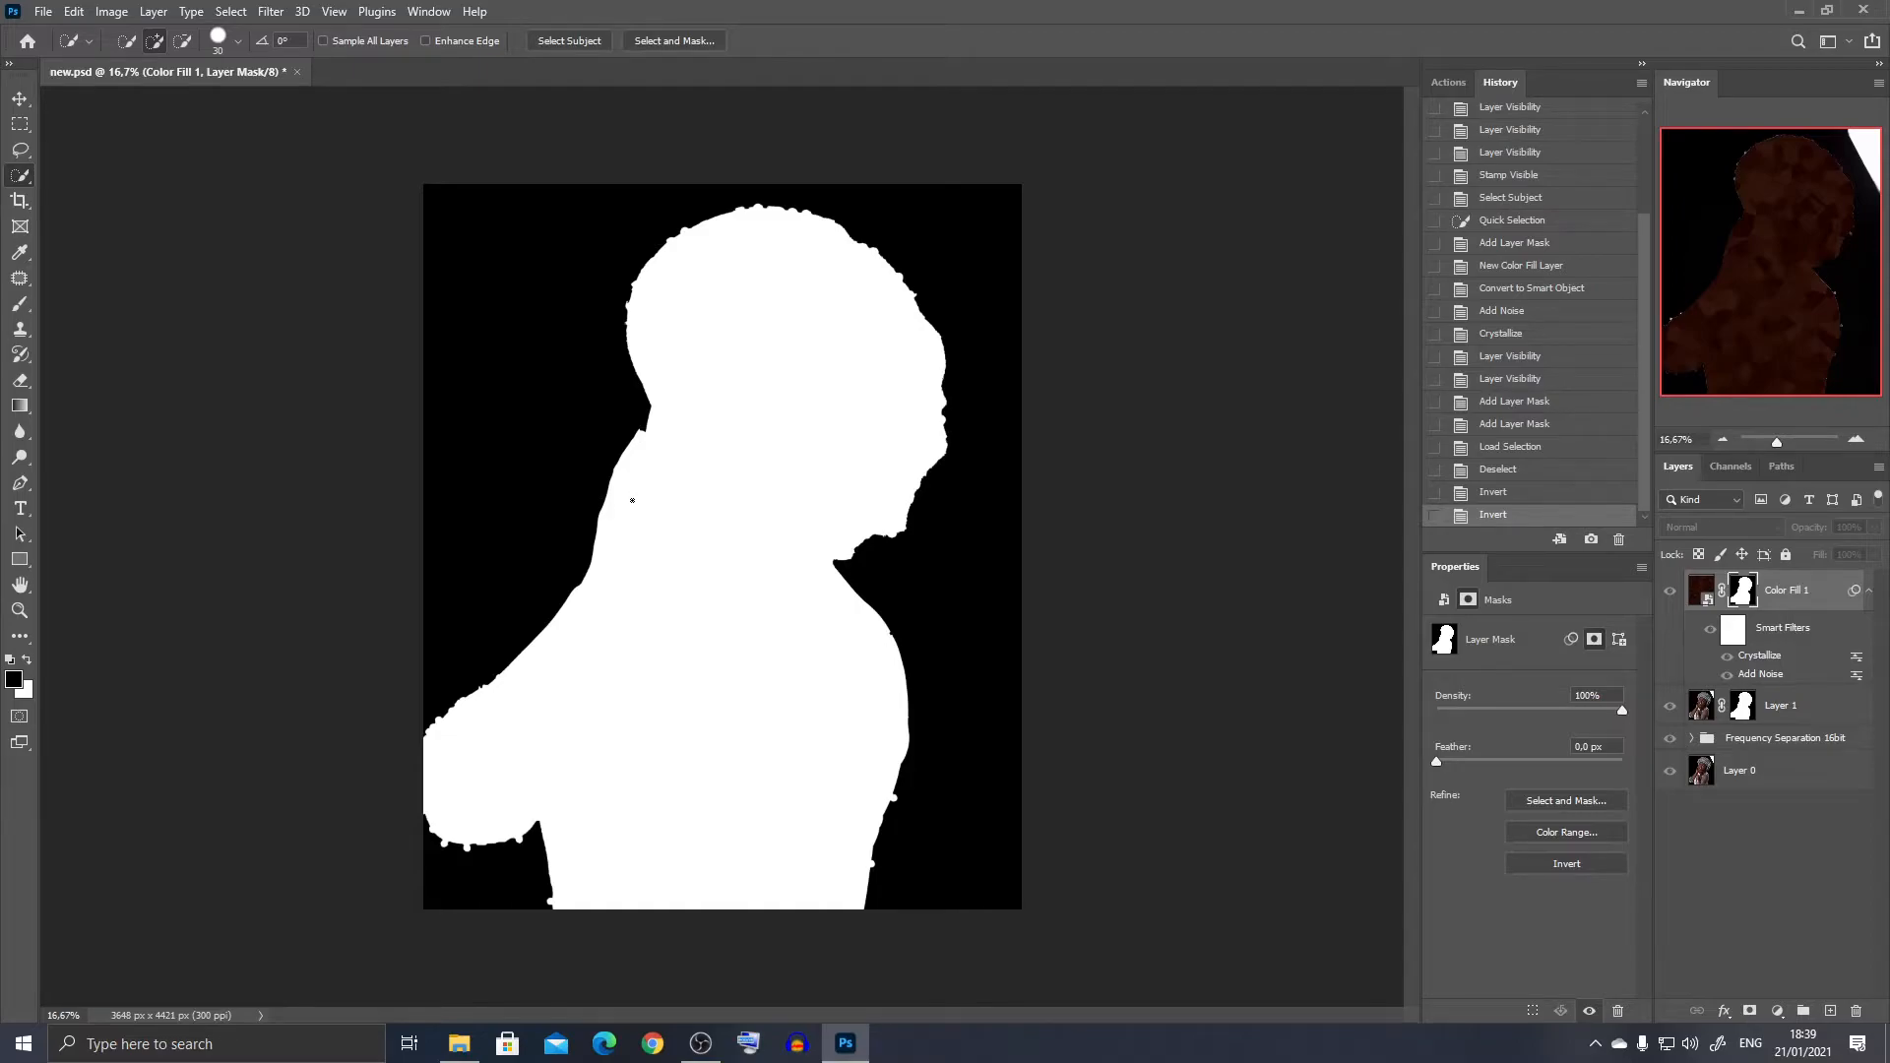
left_click(1670, 592)
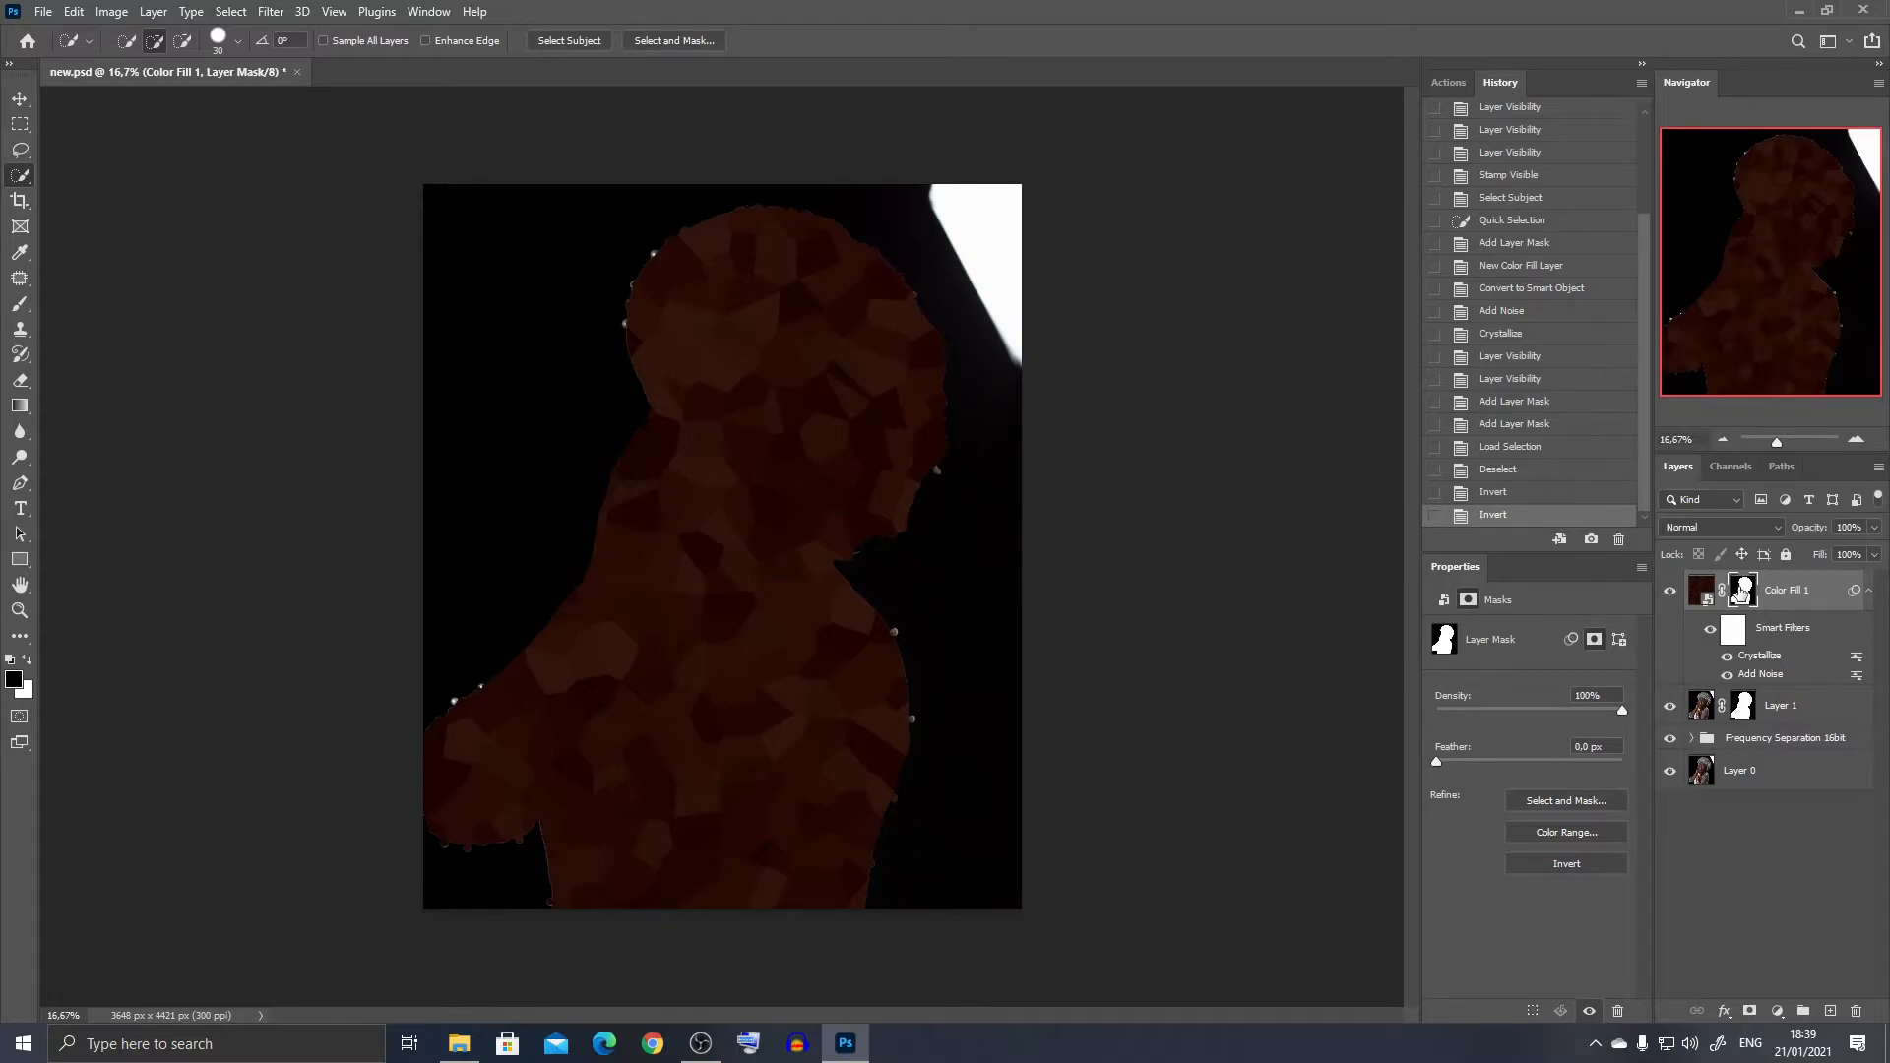
left_click_drag(1742, 591, 1744, 596)
key("ctrl+i")
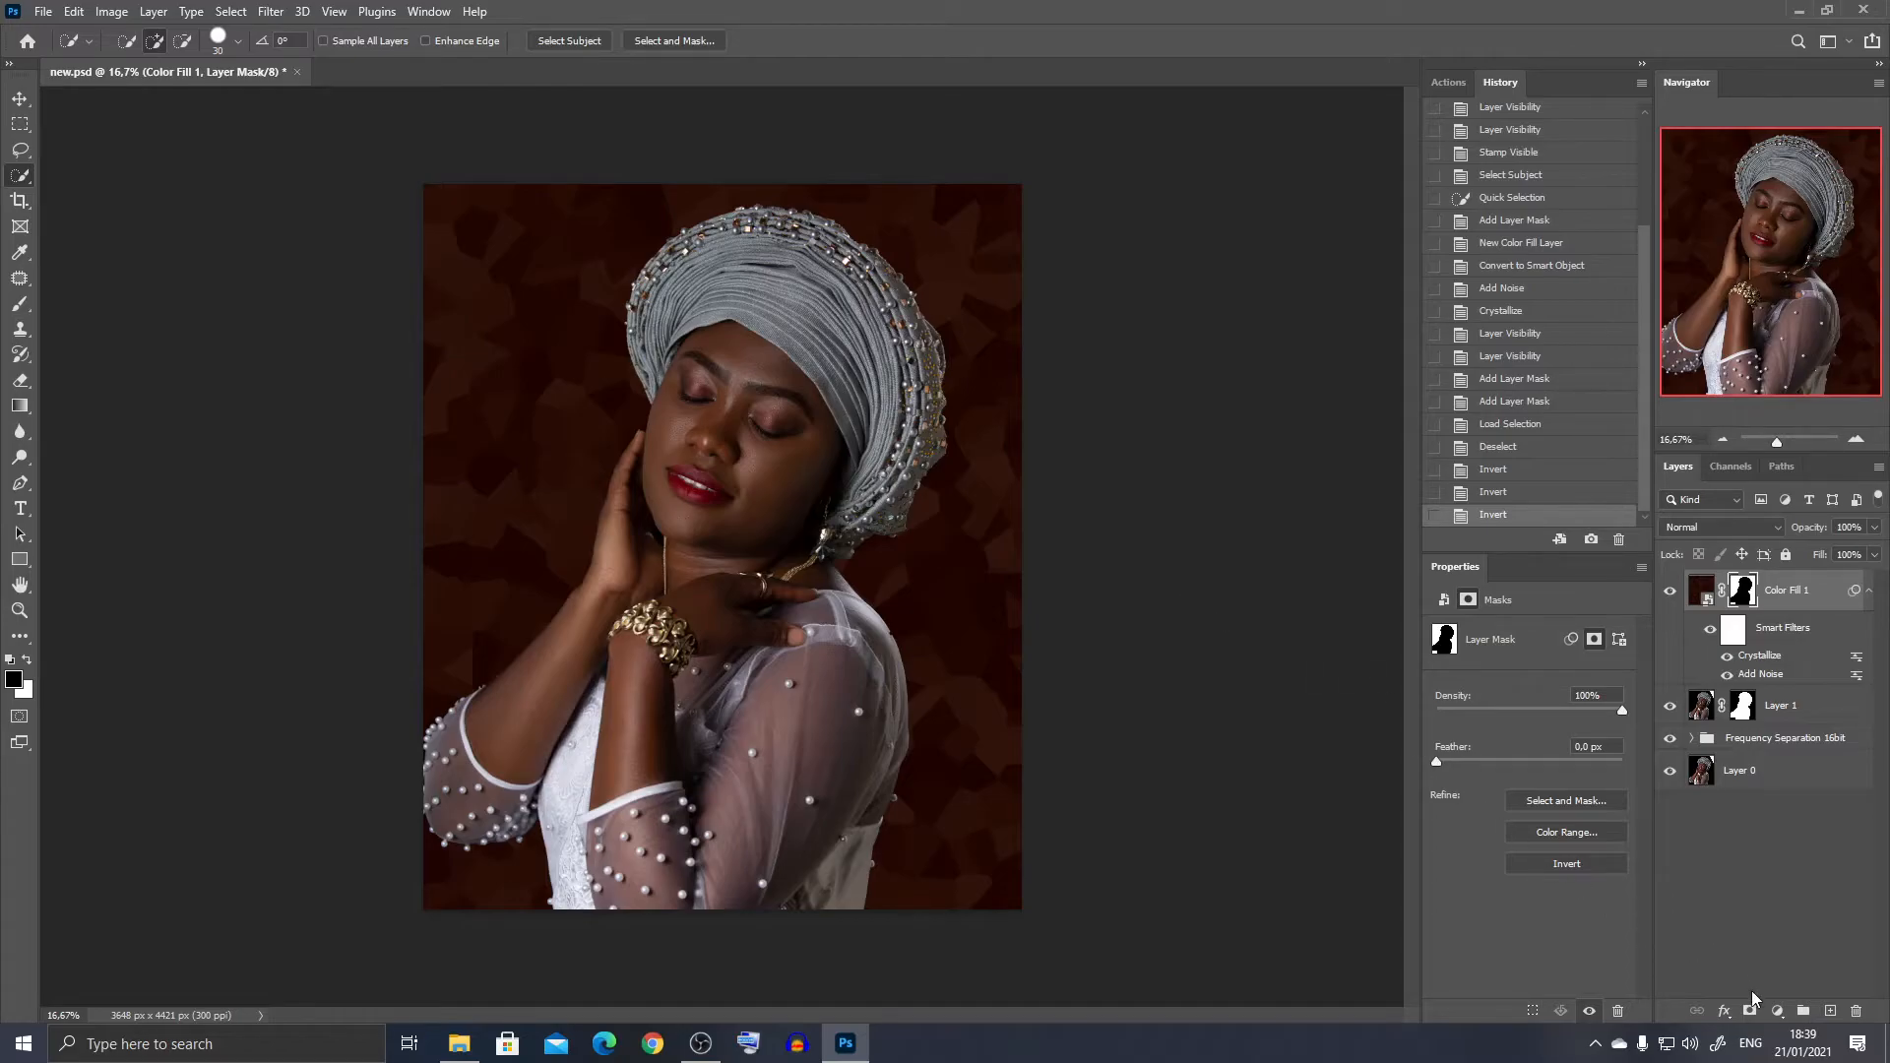
- Add a black solid color fill layer above Color Fill 1 and rename it Shadows
left_click(1778, 1011)
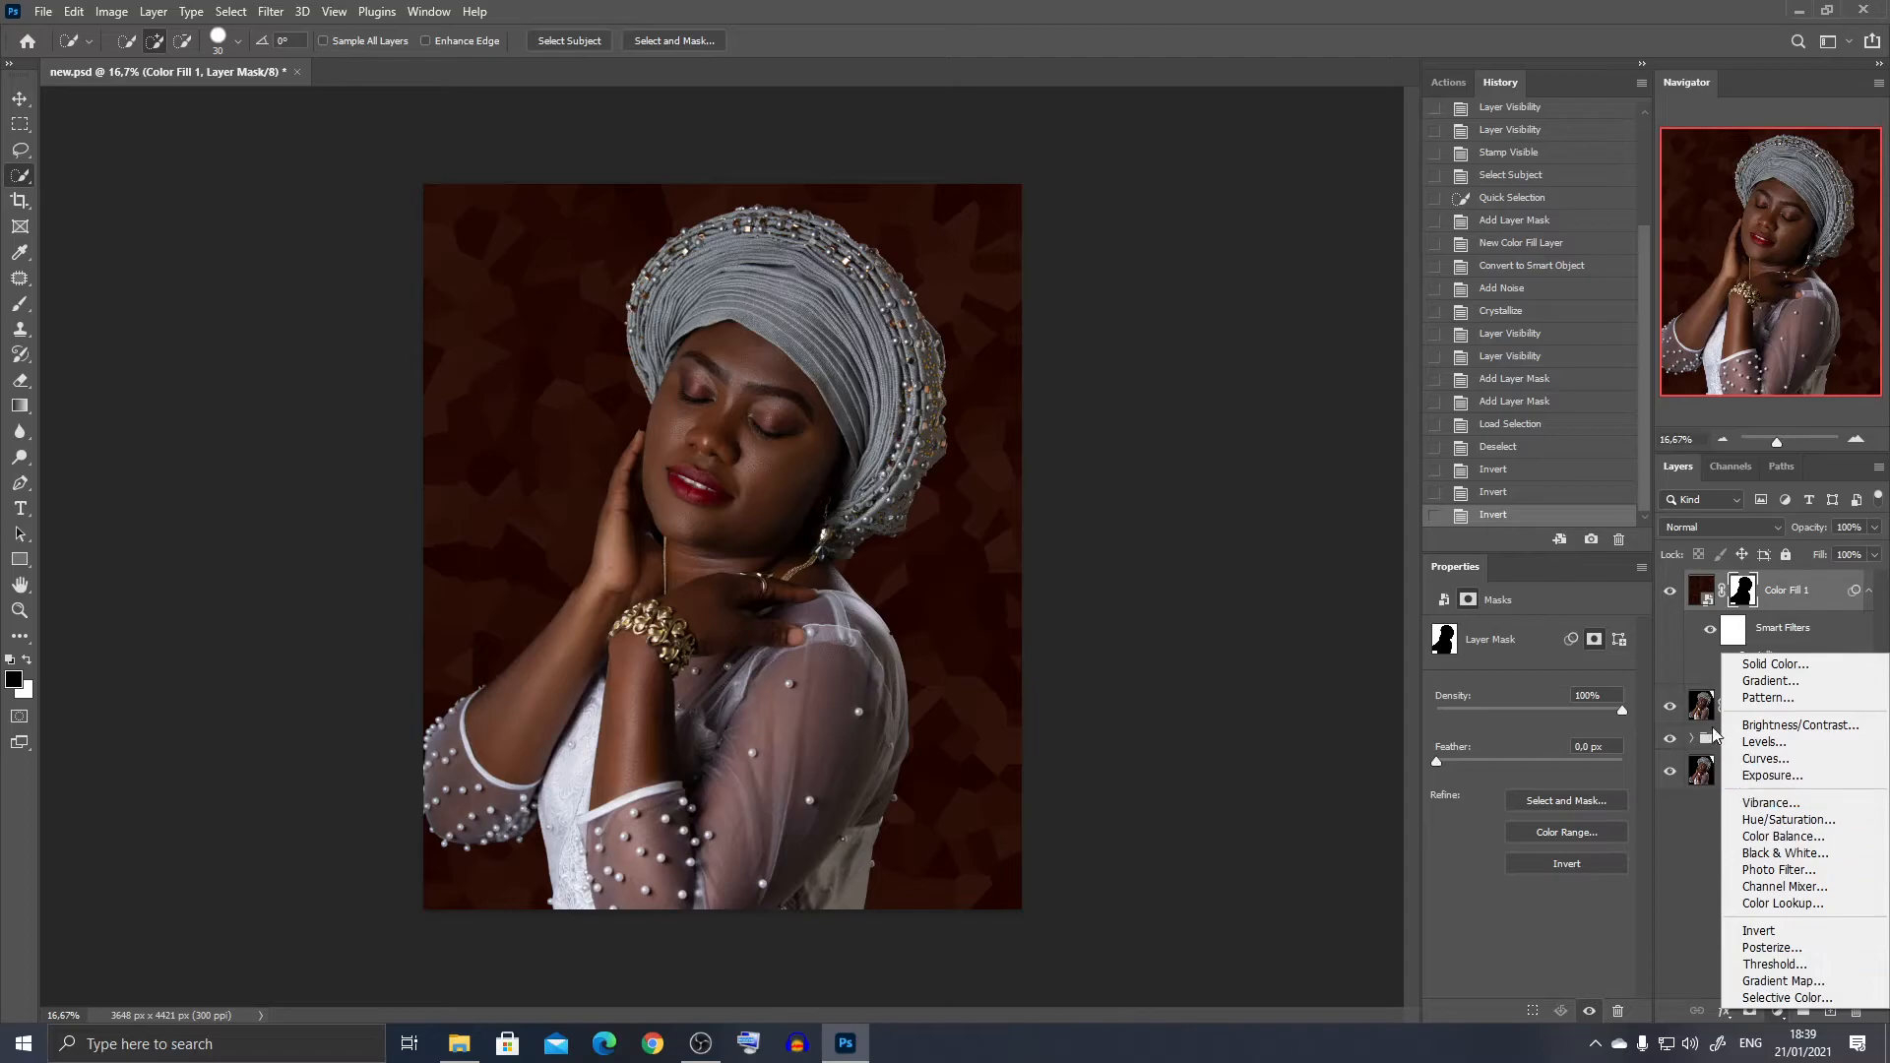
left_click(1749, 666)
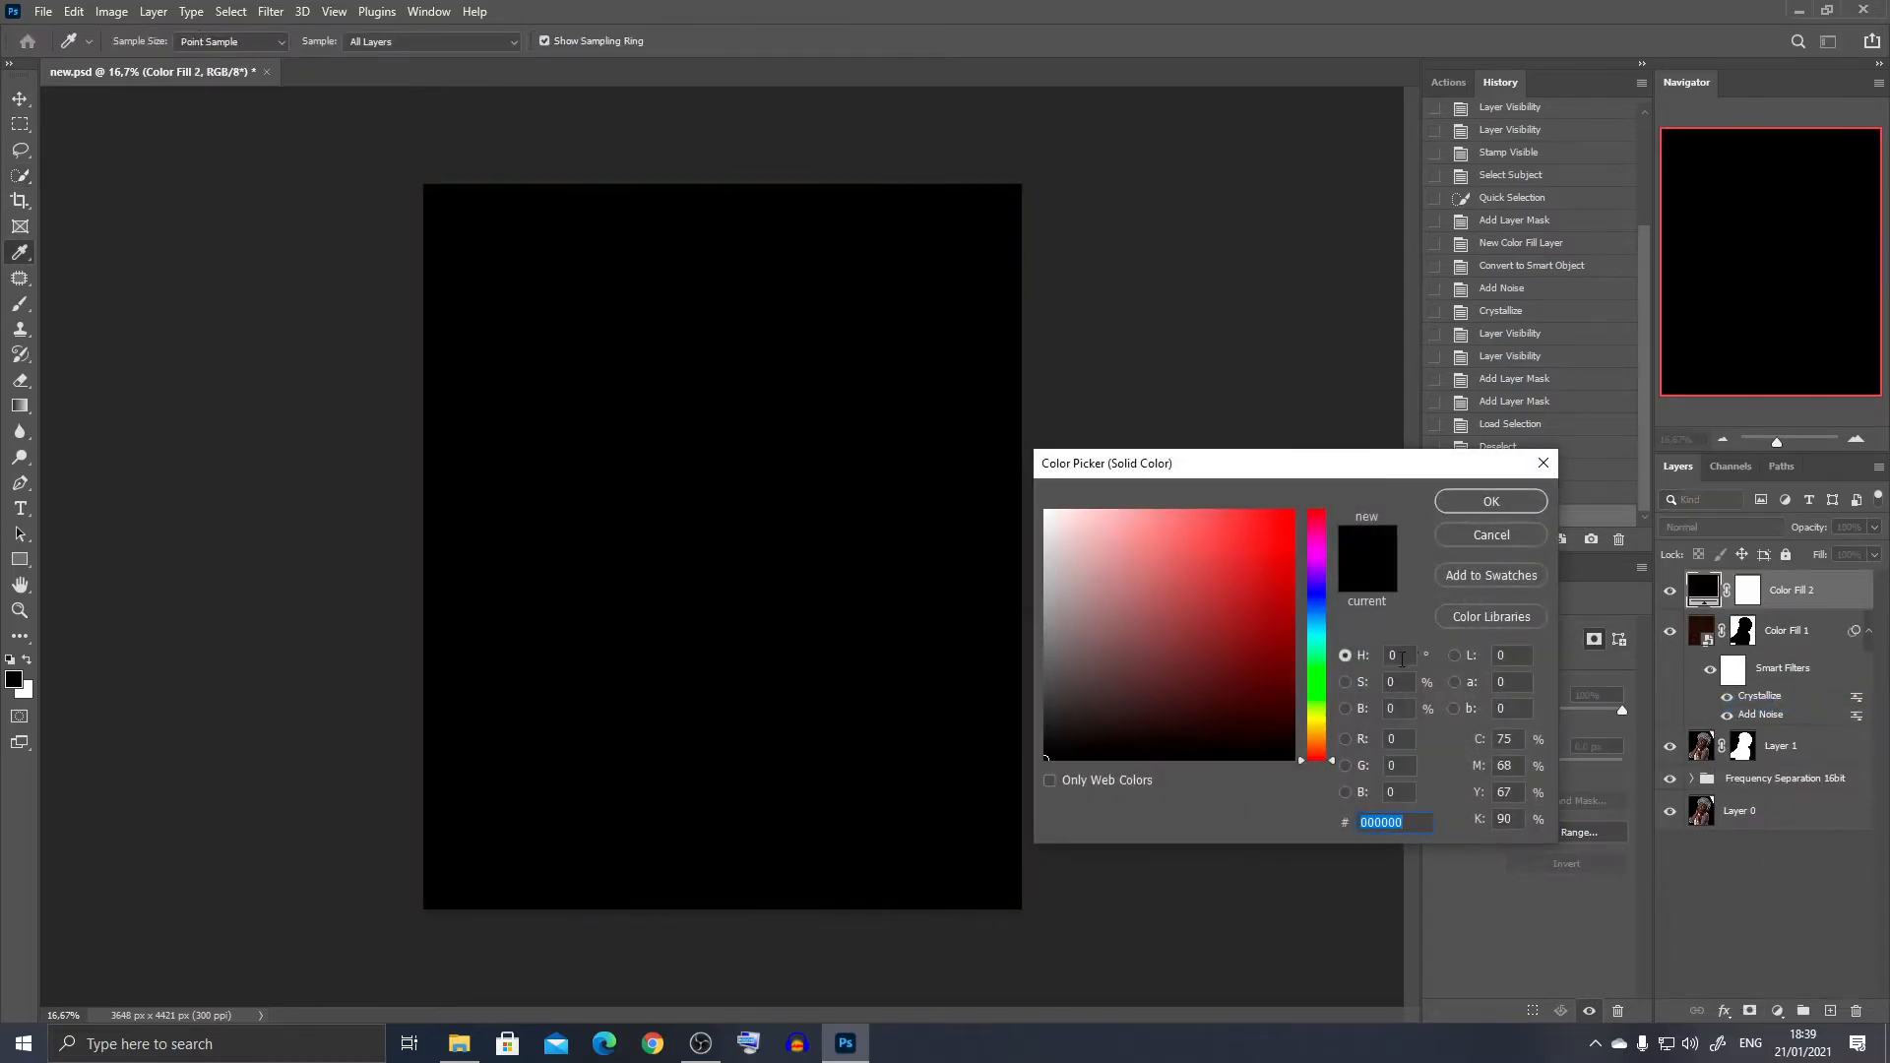
left_click(1491, 501)
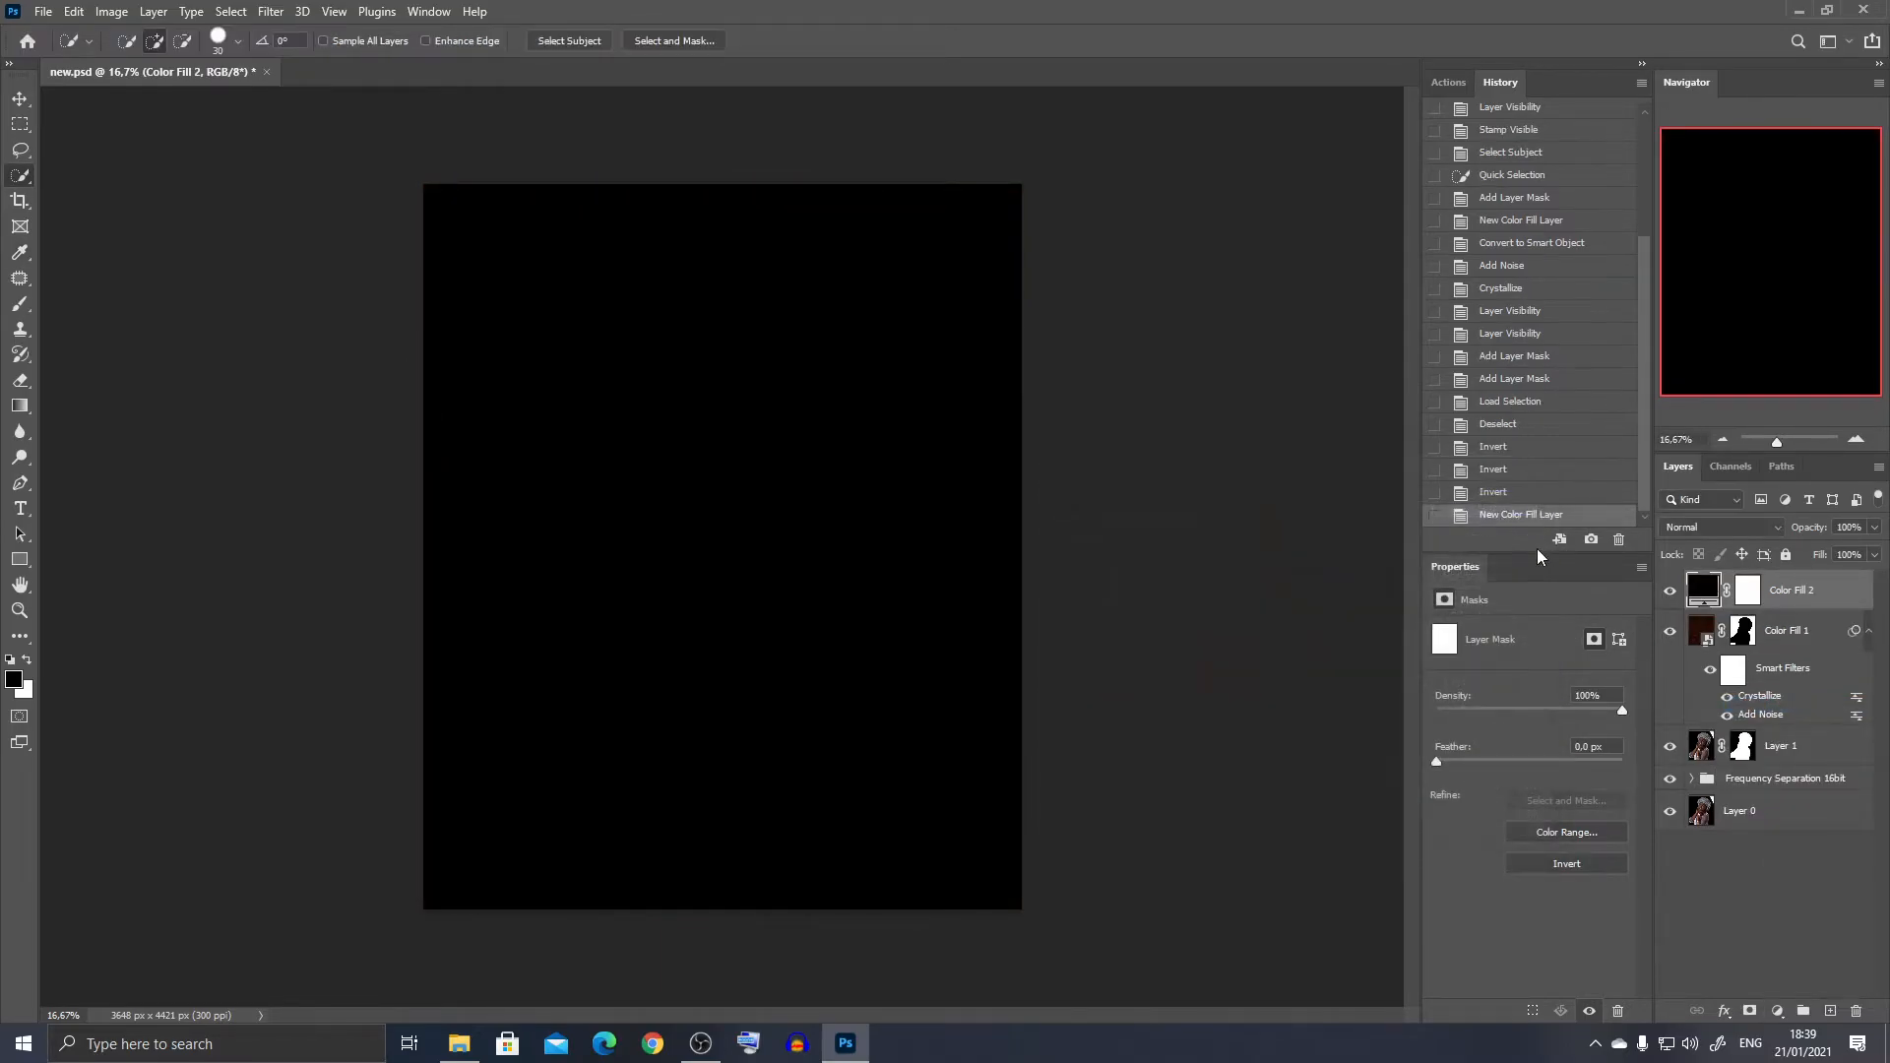
double_click(1788, 593)
type("Shadow")
key("Return")
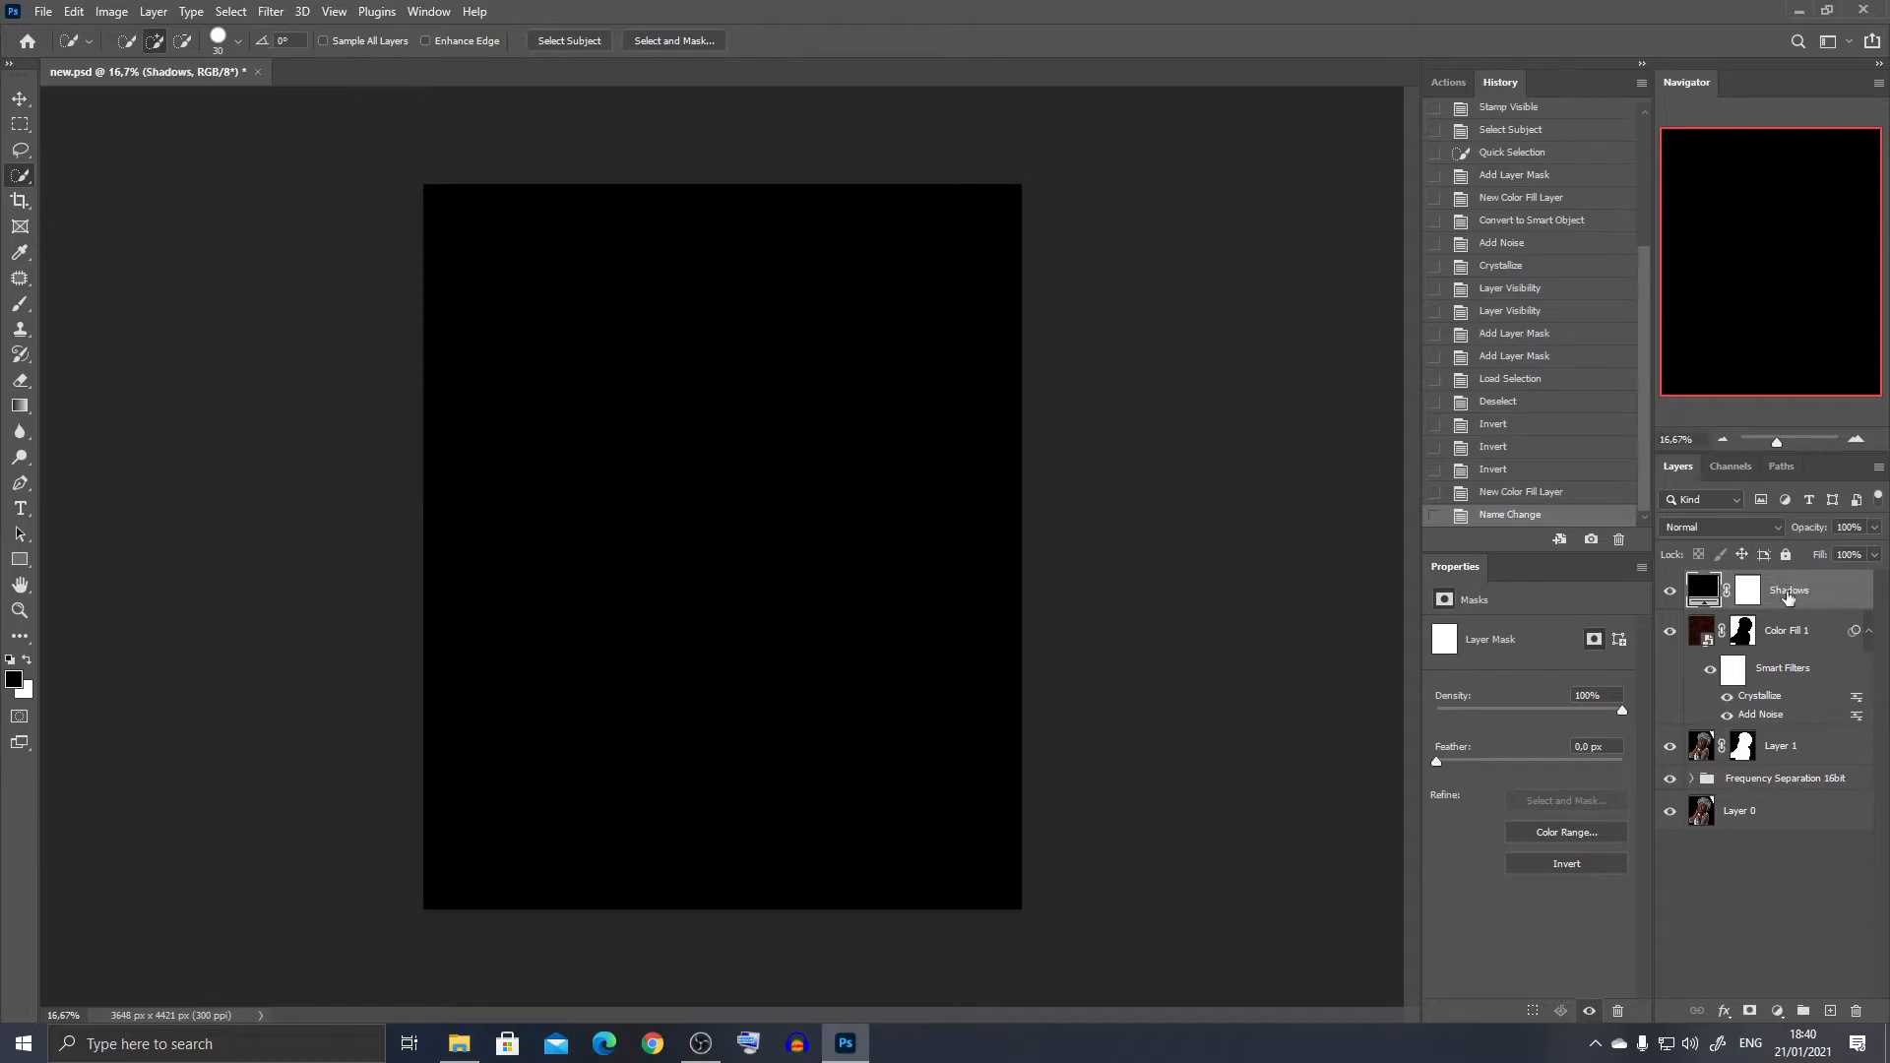
- Change the Shadows layer's fill color to #202080 and toggle its visibility to check the portrait underneath
double_click(1702, 593)
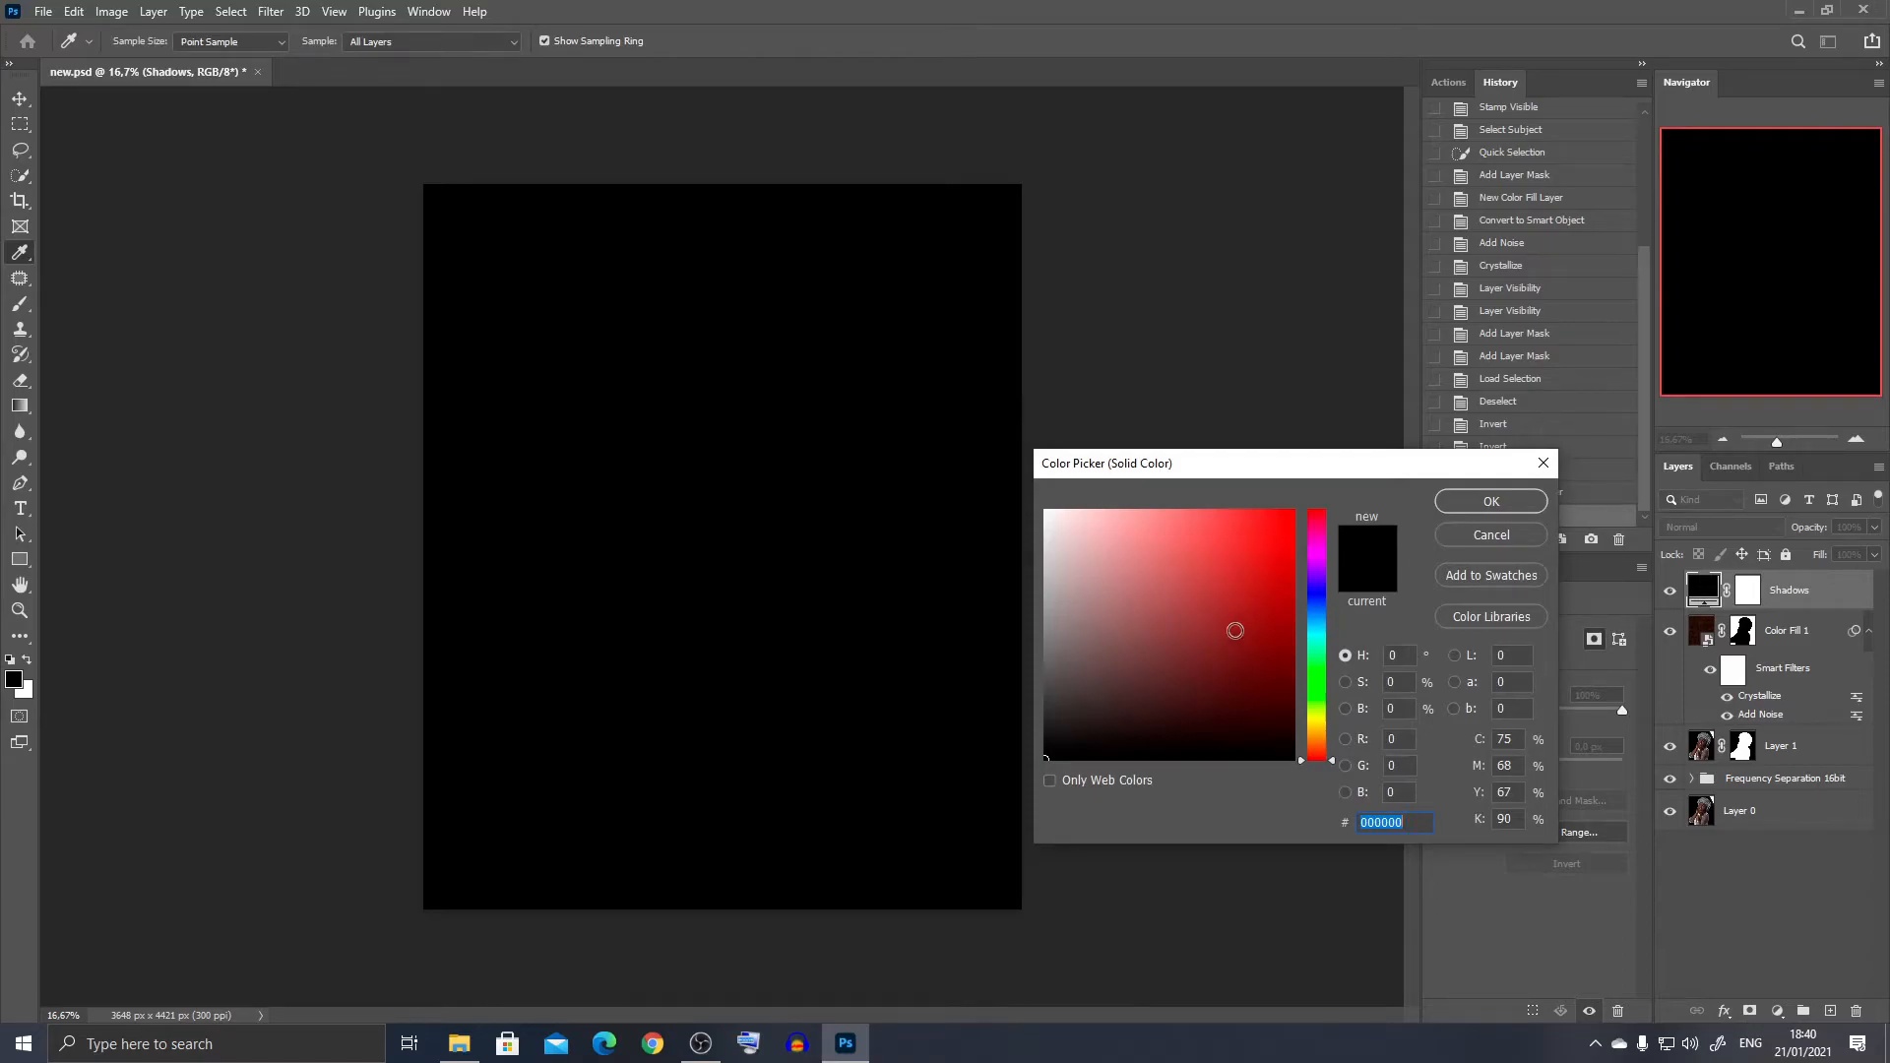
type("20")
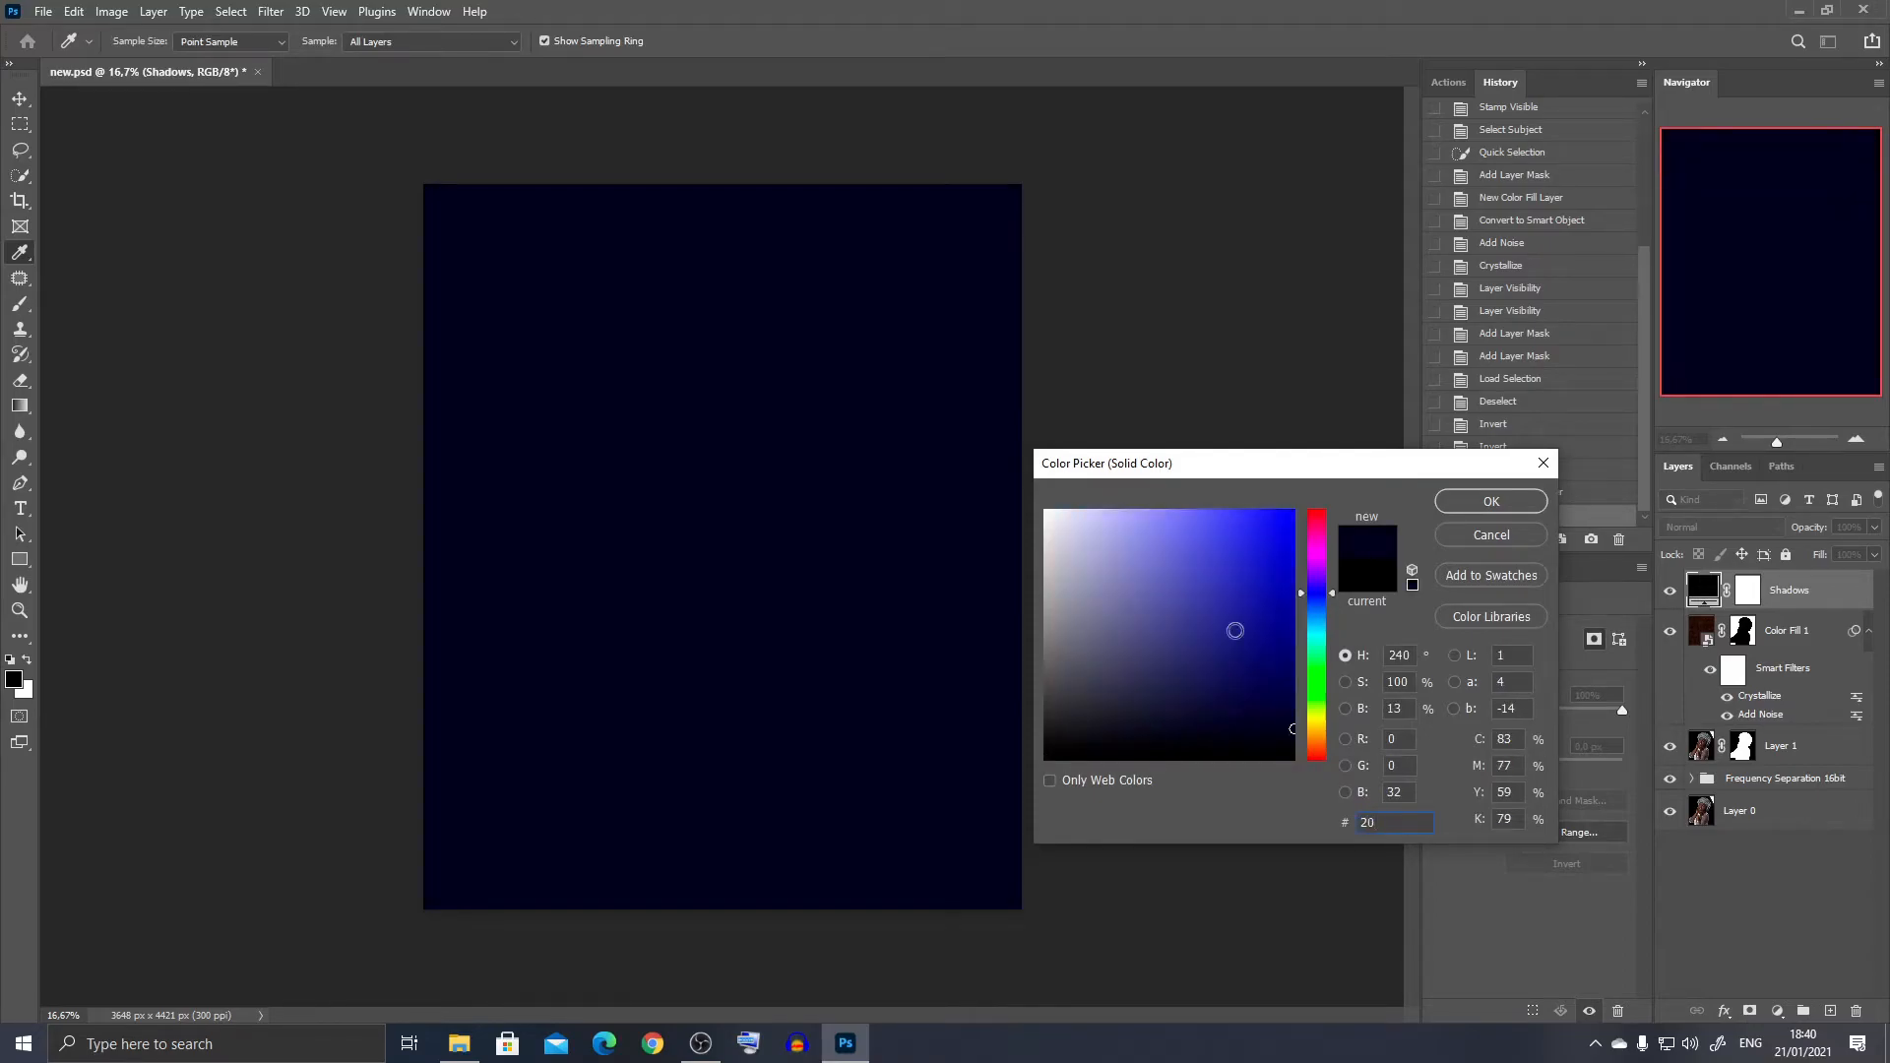
type("20")
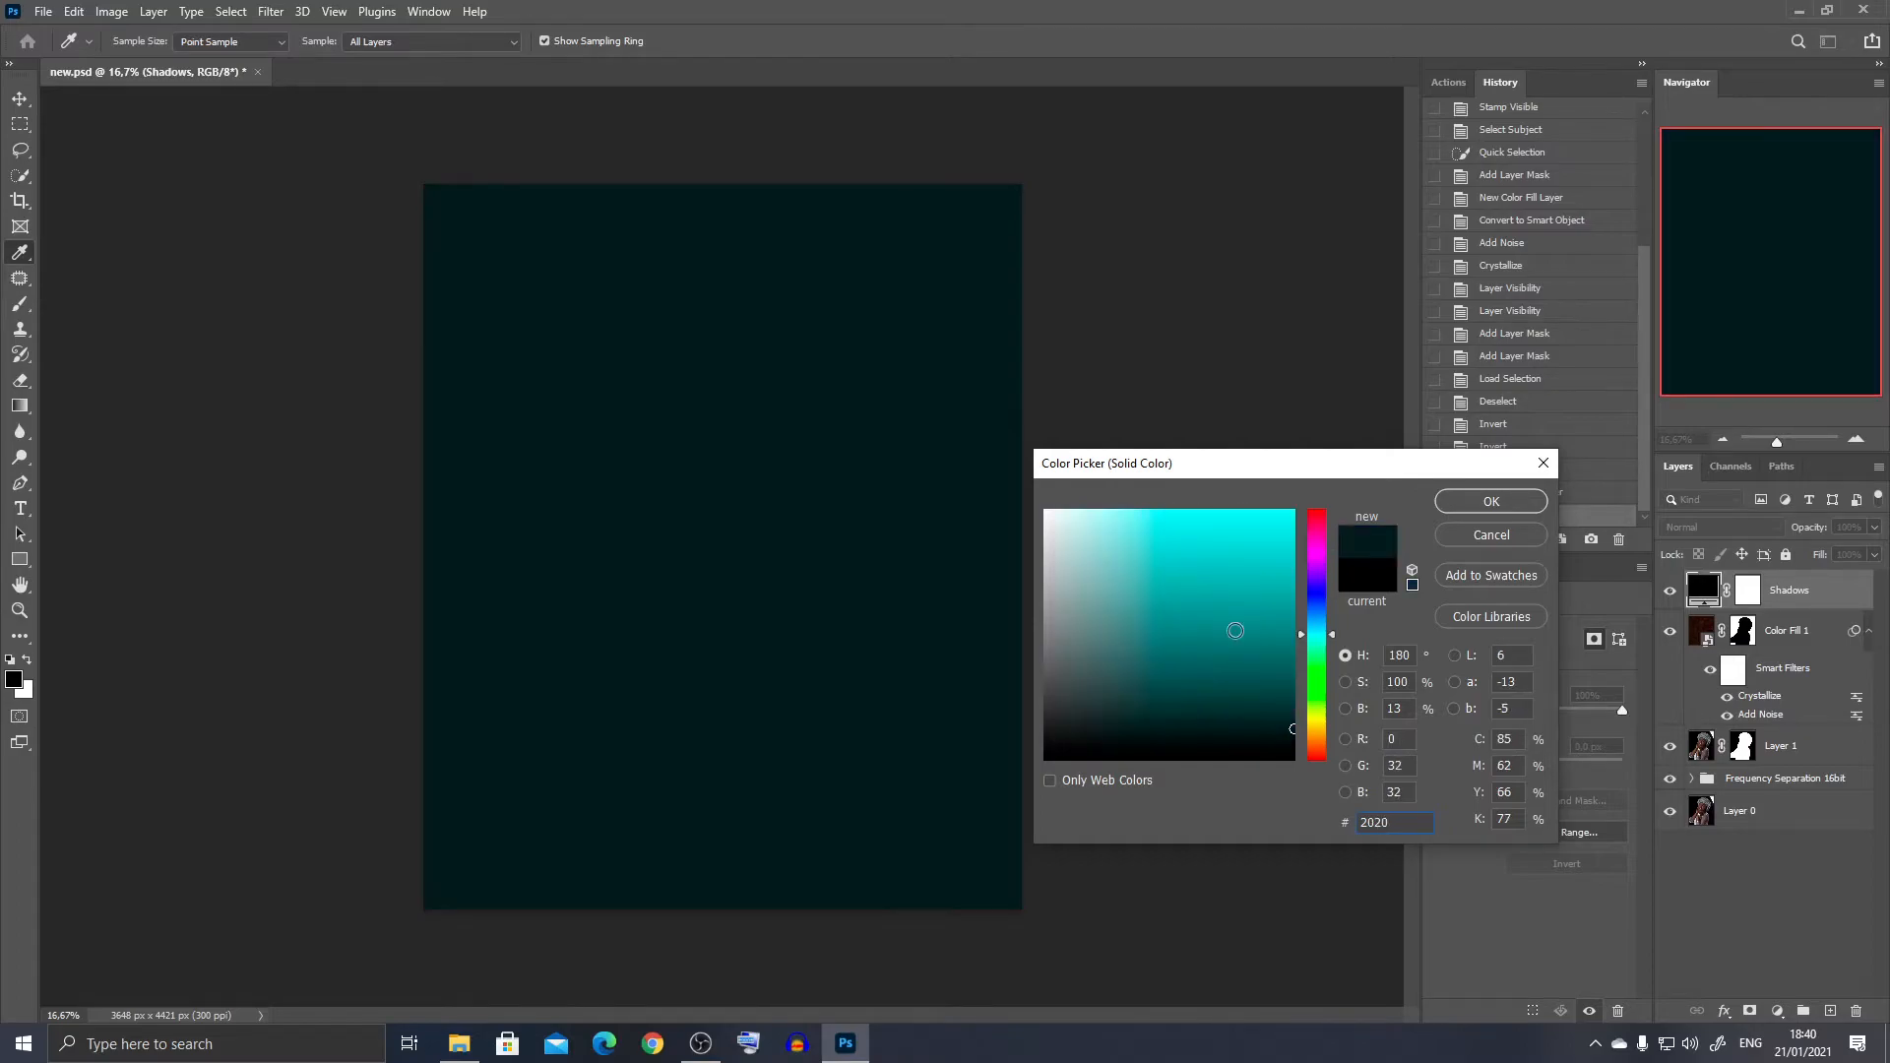
type("80")
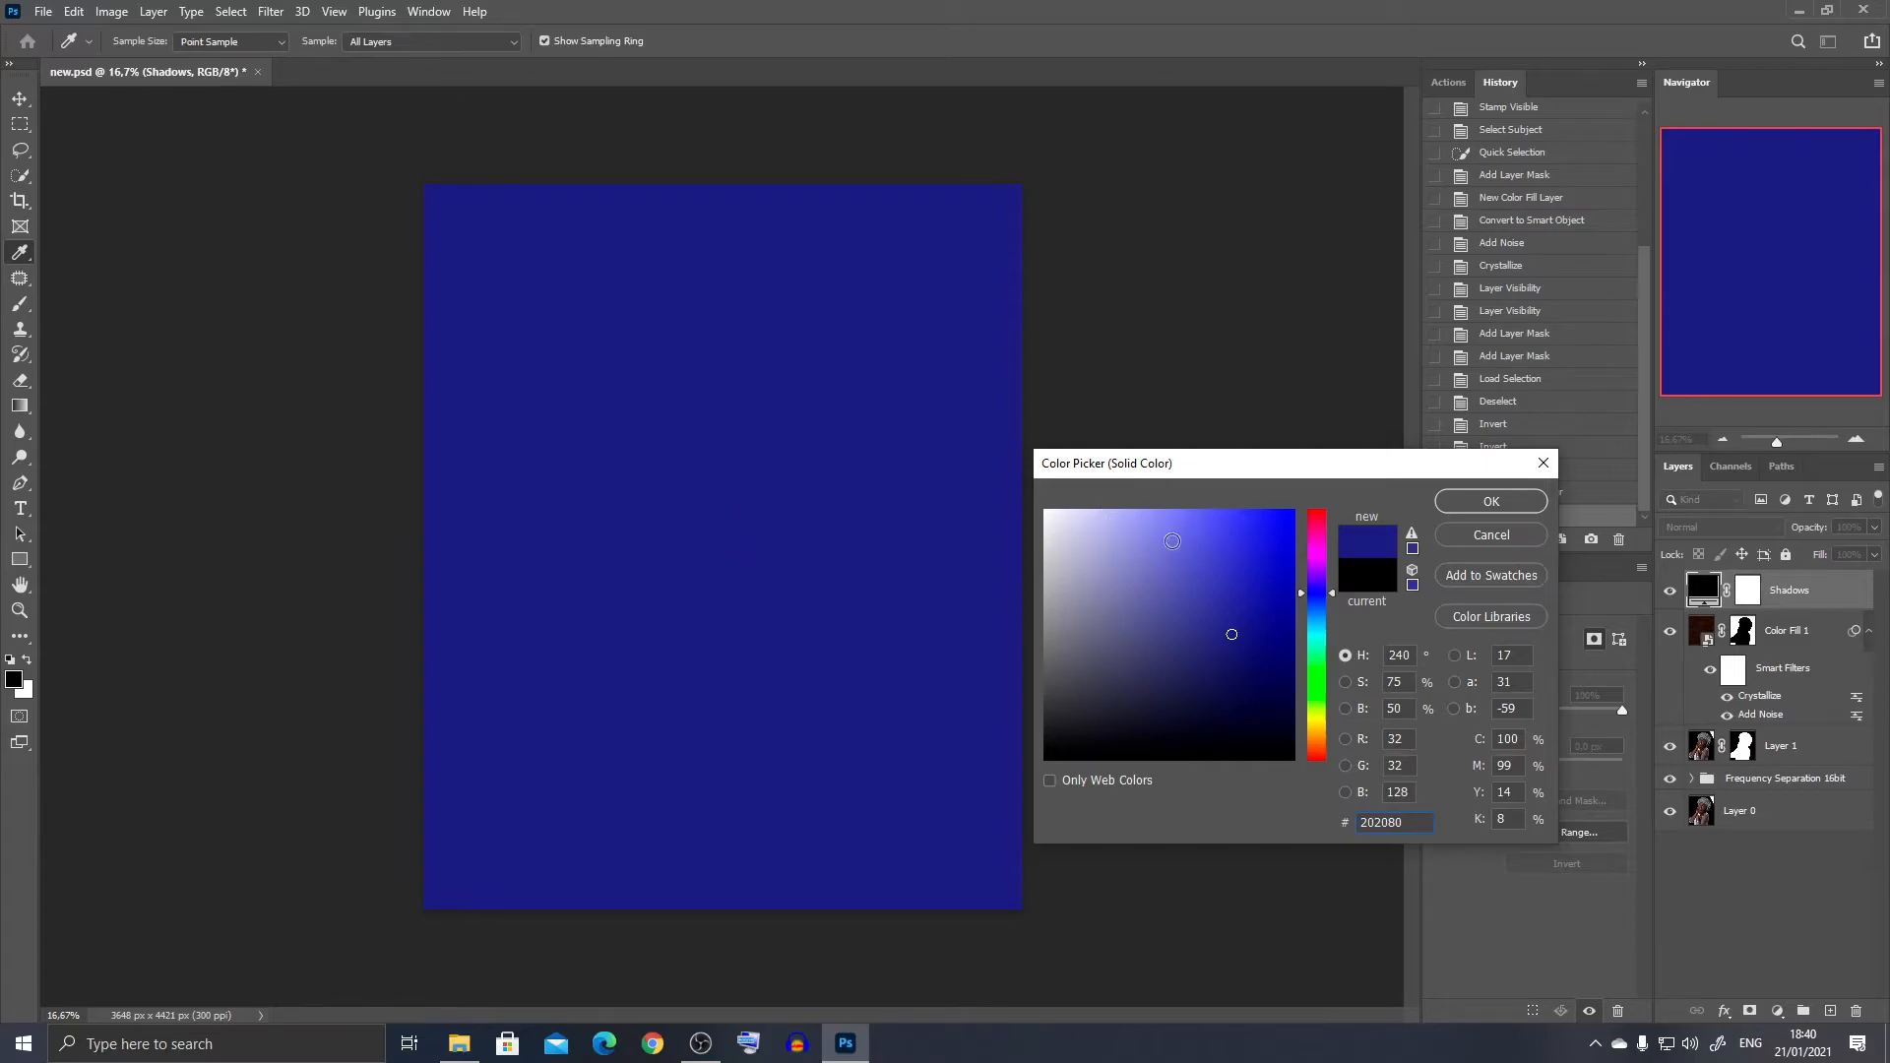
left_click(1452, 504)
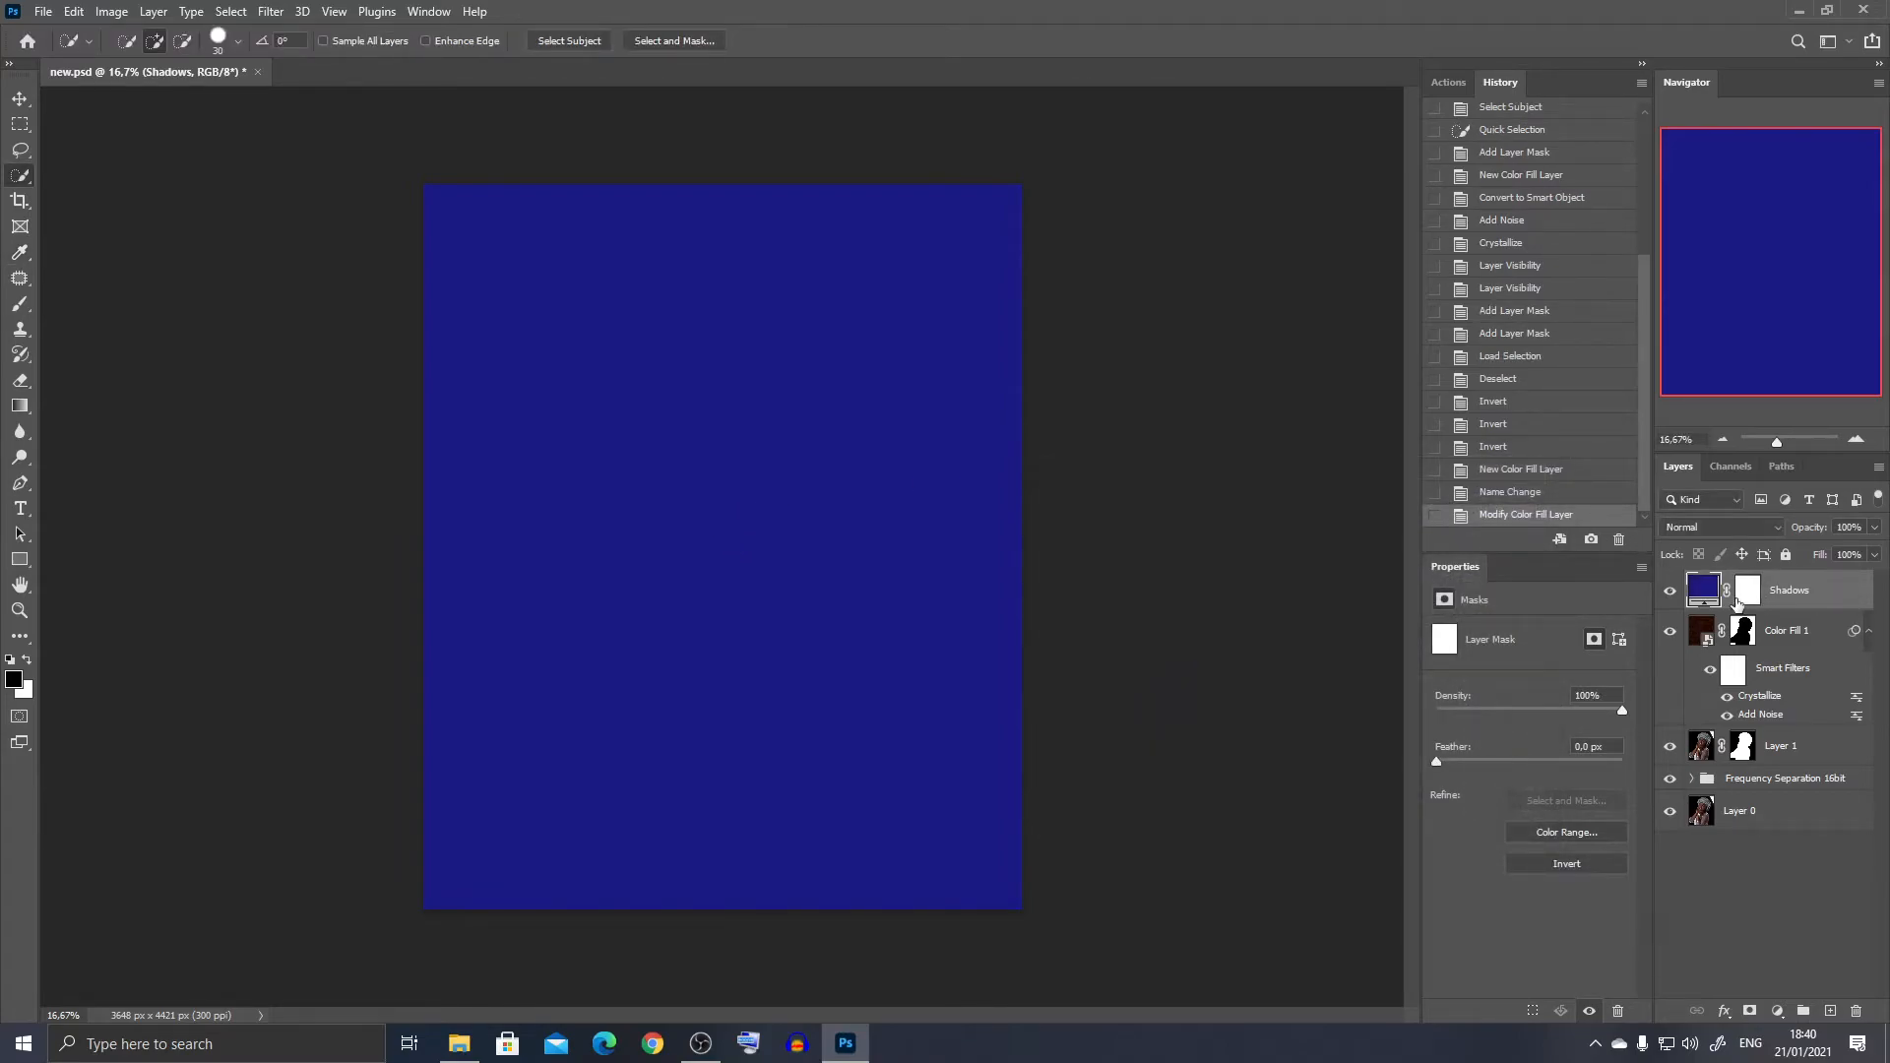
left_click(1670, 591)
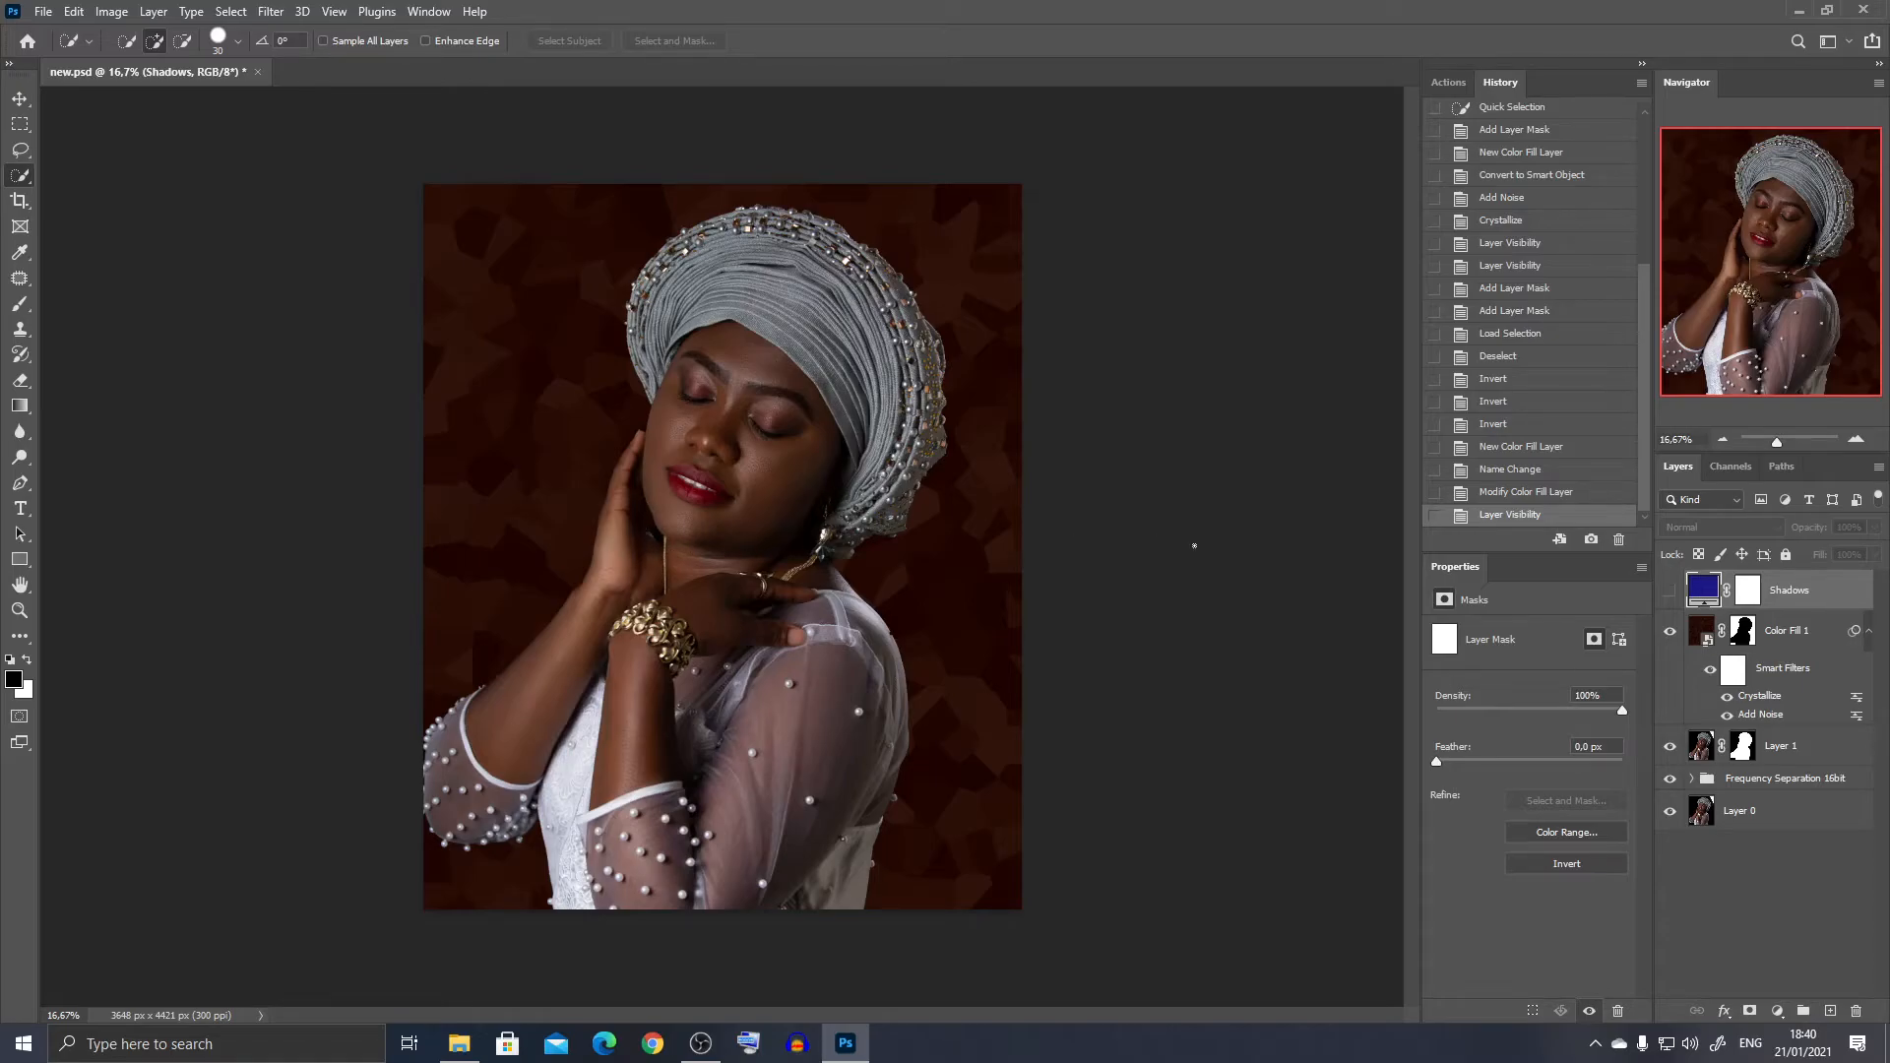
left_click(1668, 590)
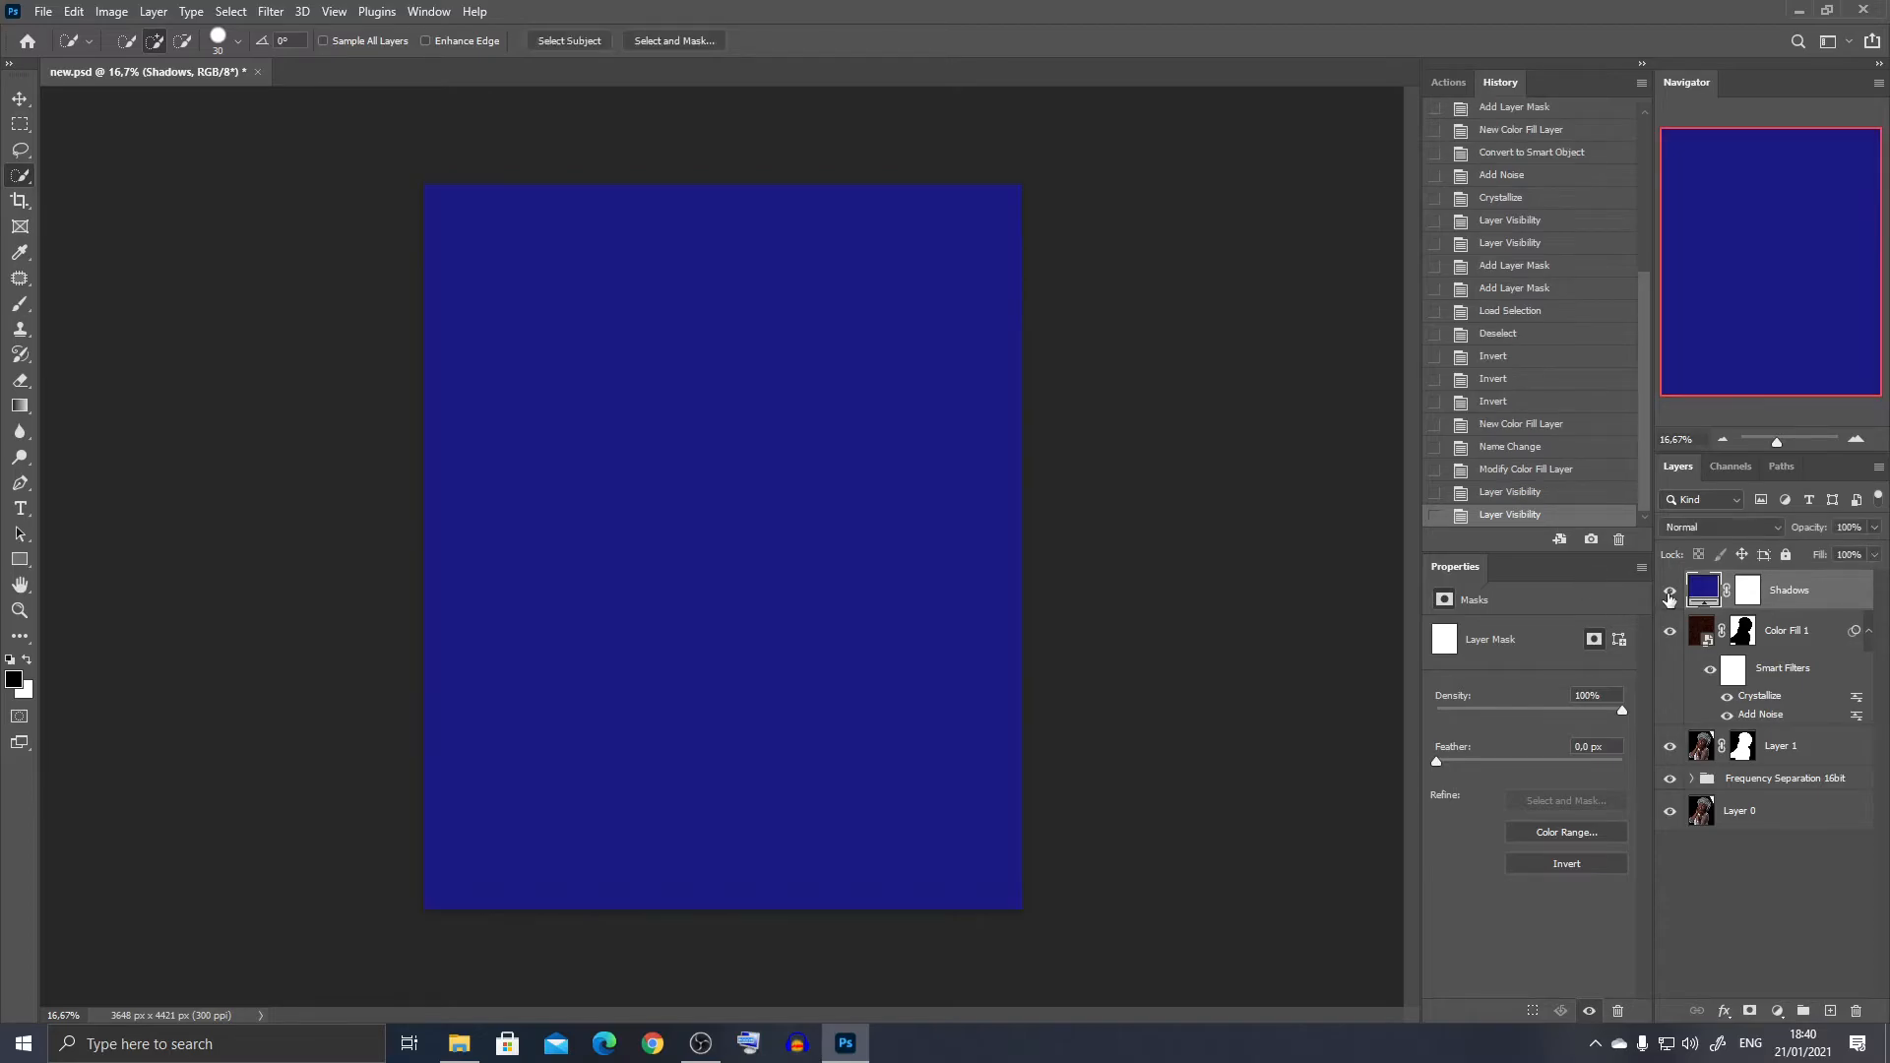
- Blend the Shadows fill into the dark tones by splitting the Underlying Layer's white Blend If slider to 0 / 108
double_click(1864, 596)
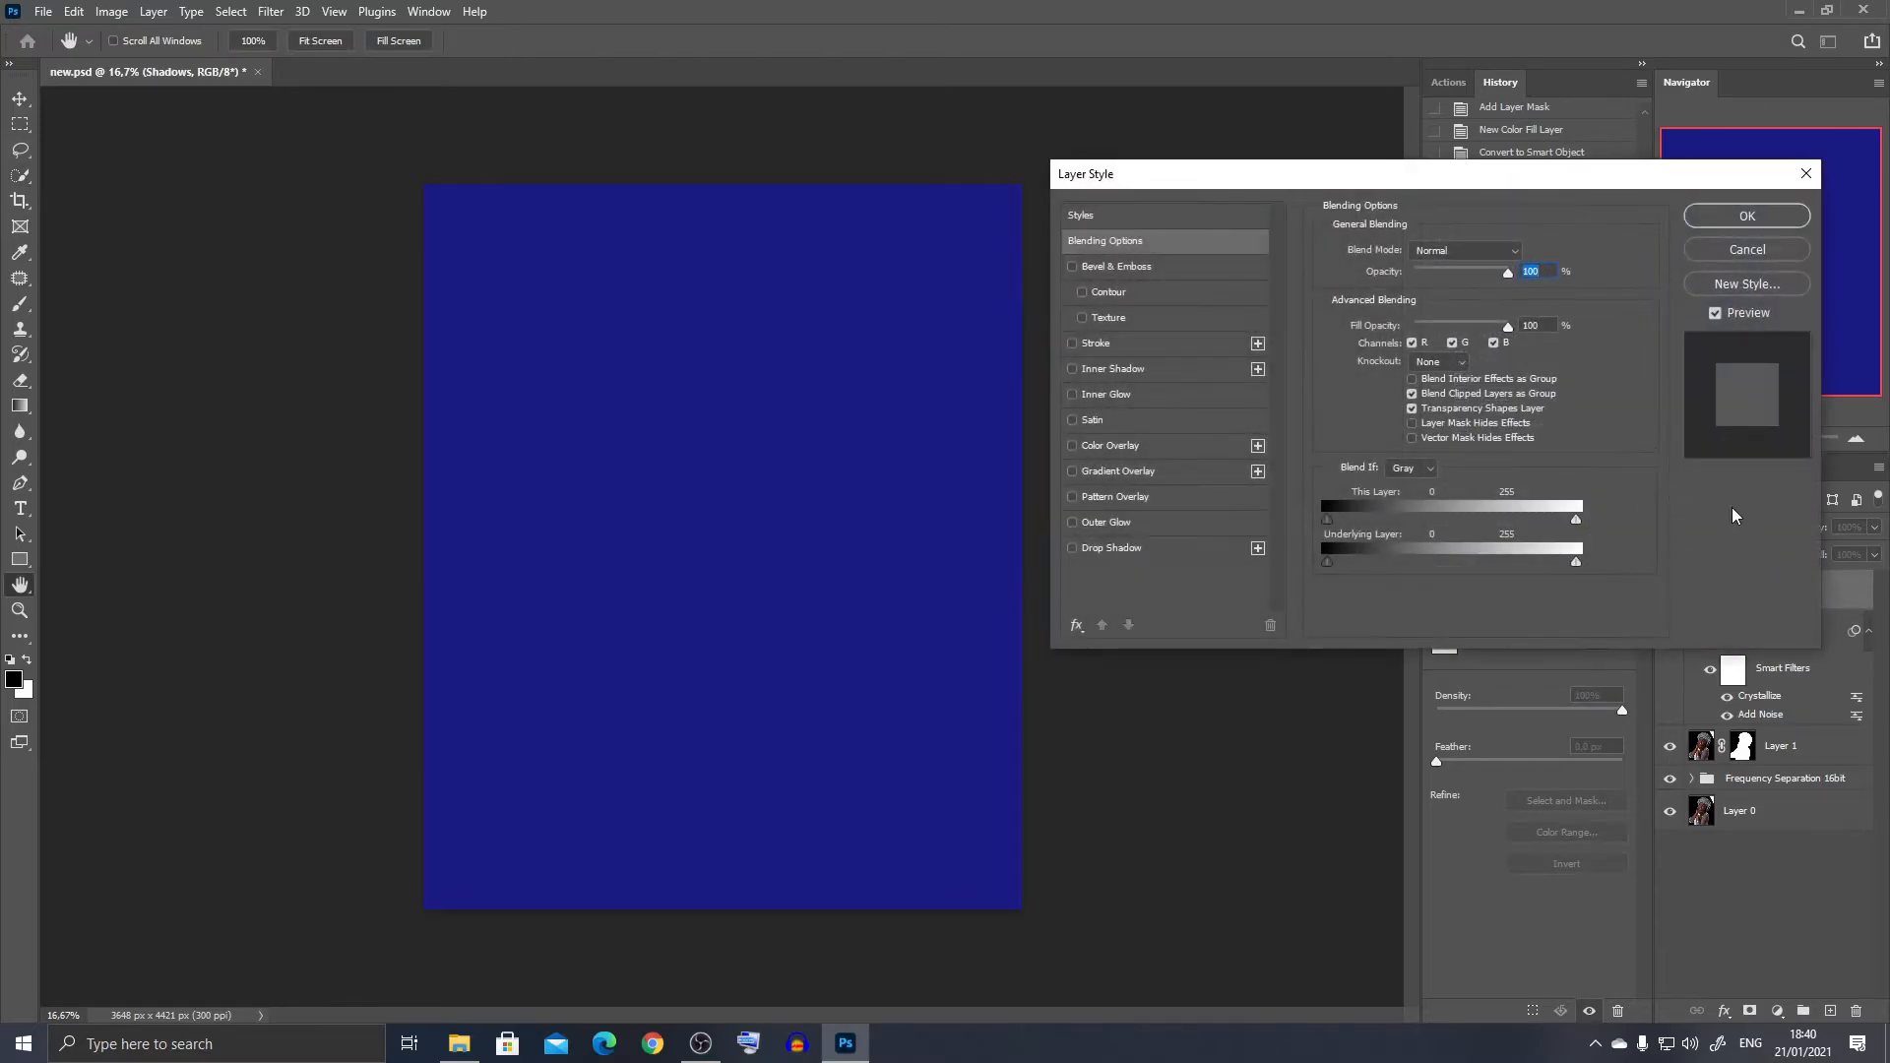
left_click_drag(1436, 182, 1338, 174)
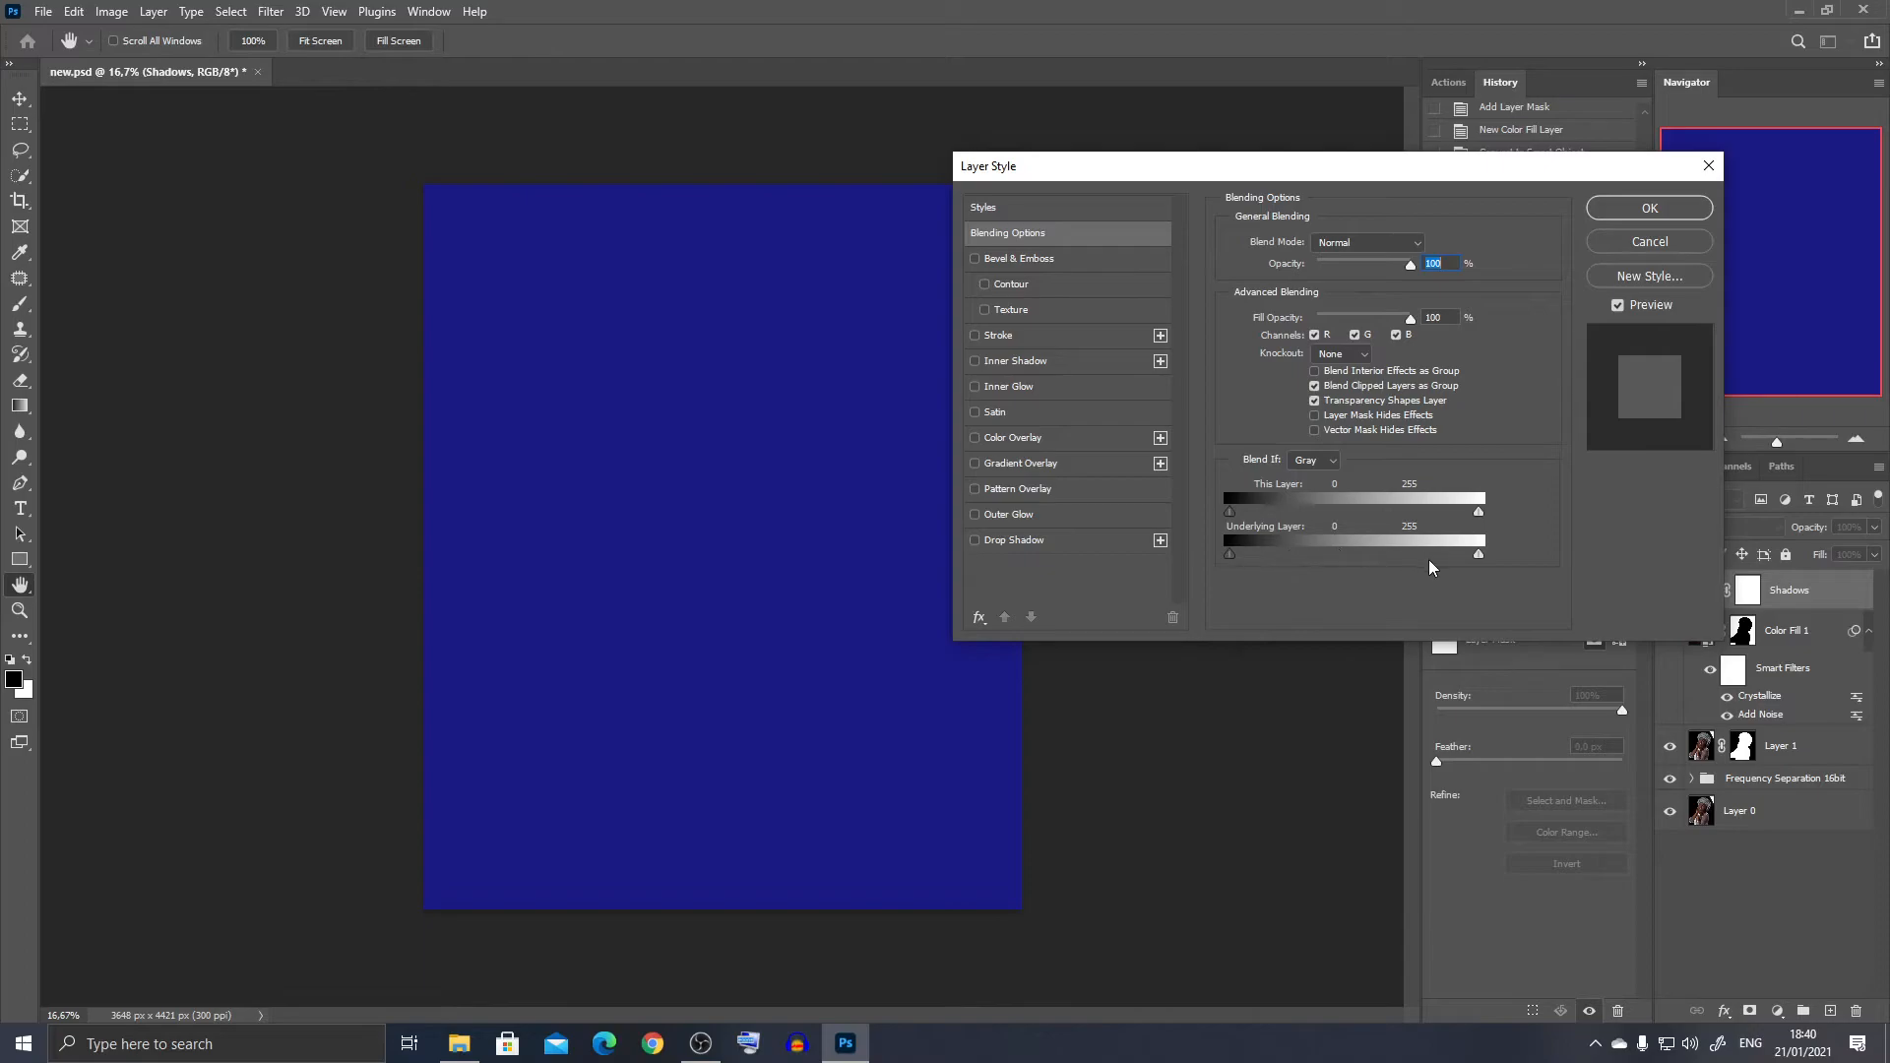
left_click_drag(1478, 557, 1375, 557)
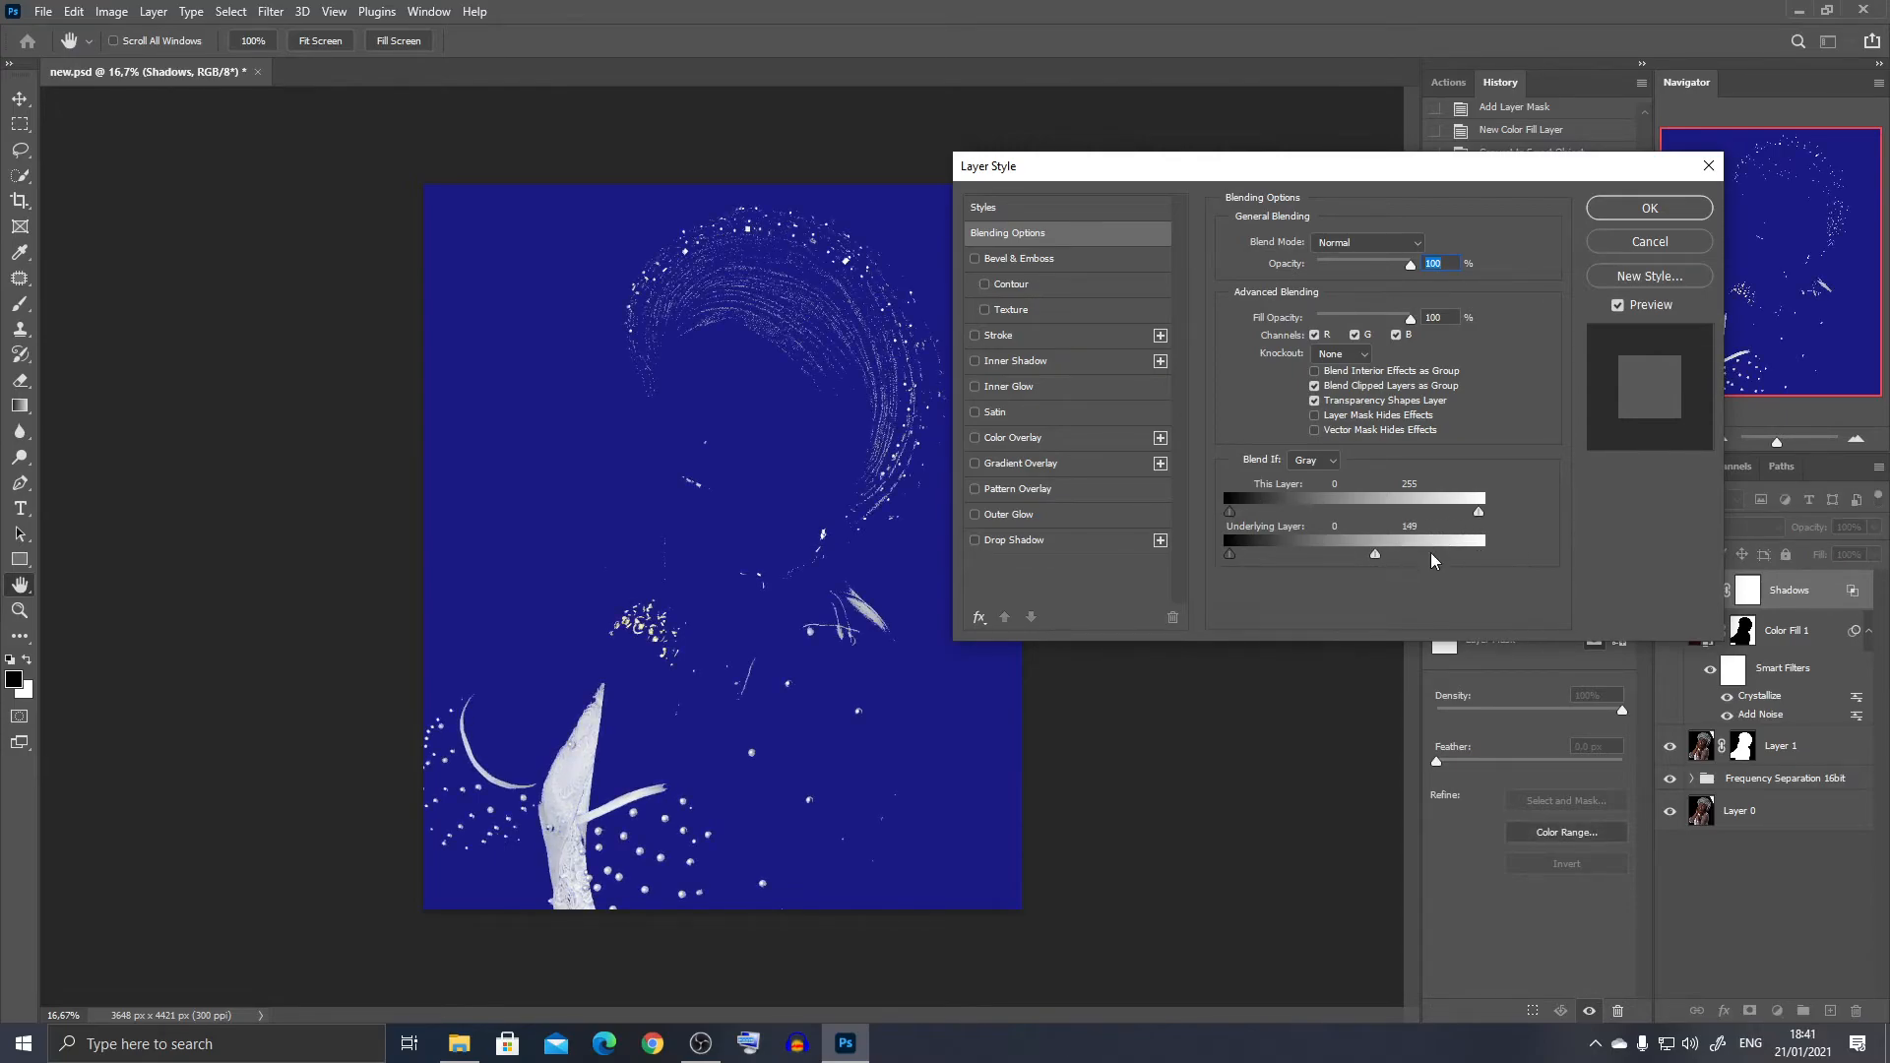
left_click_drag(1375, 555, 1338, 564)
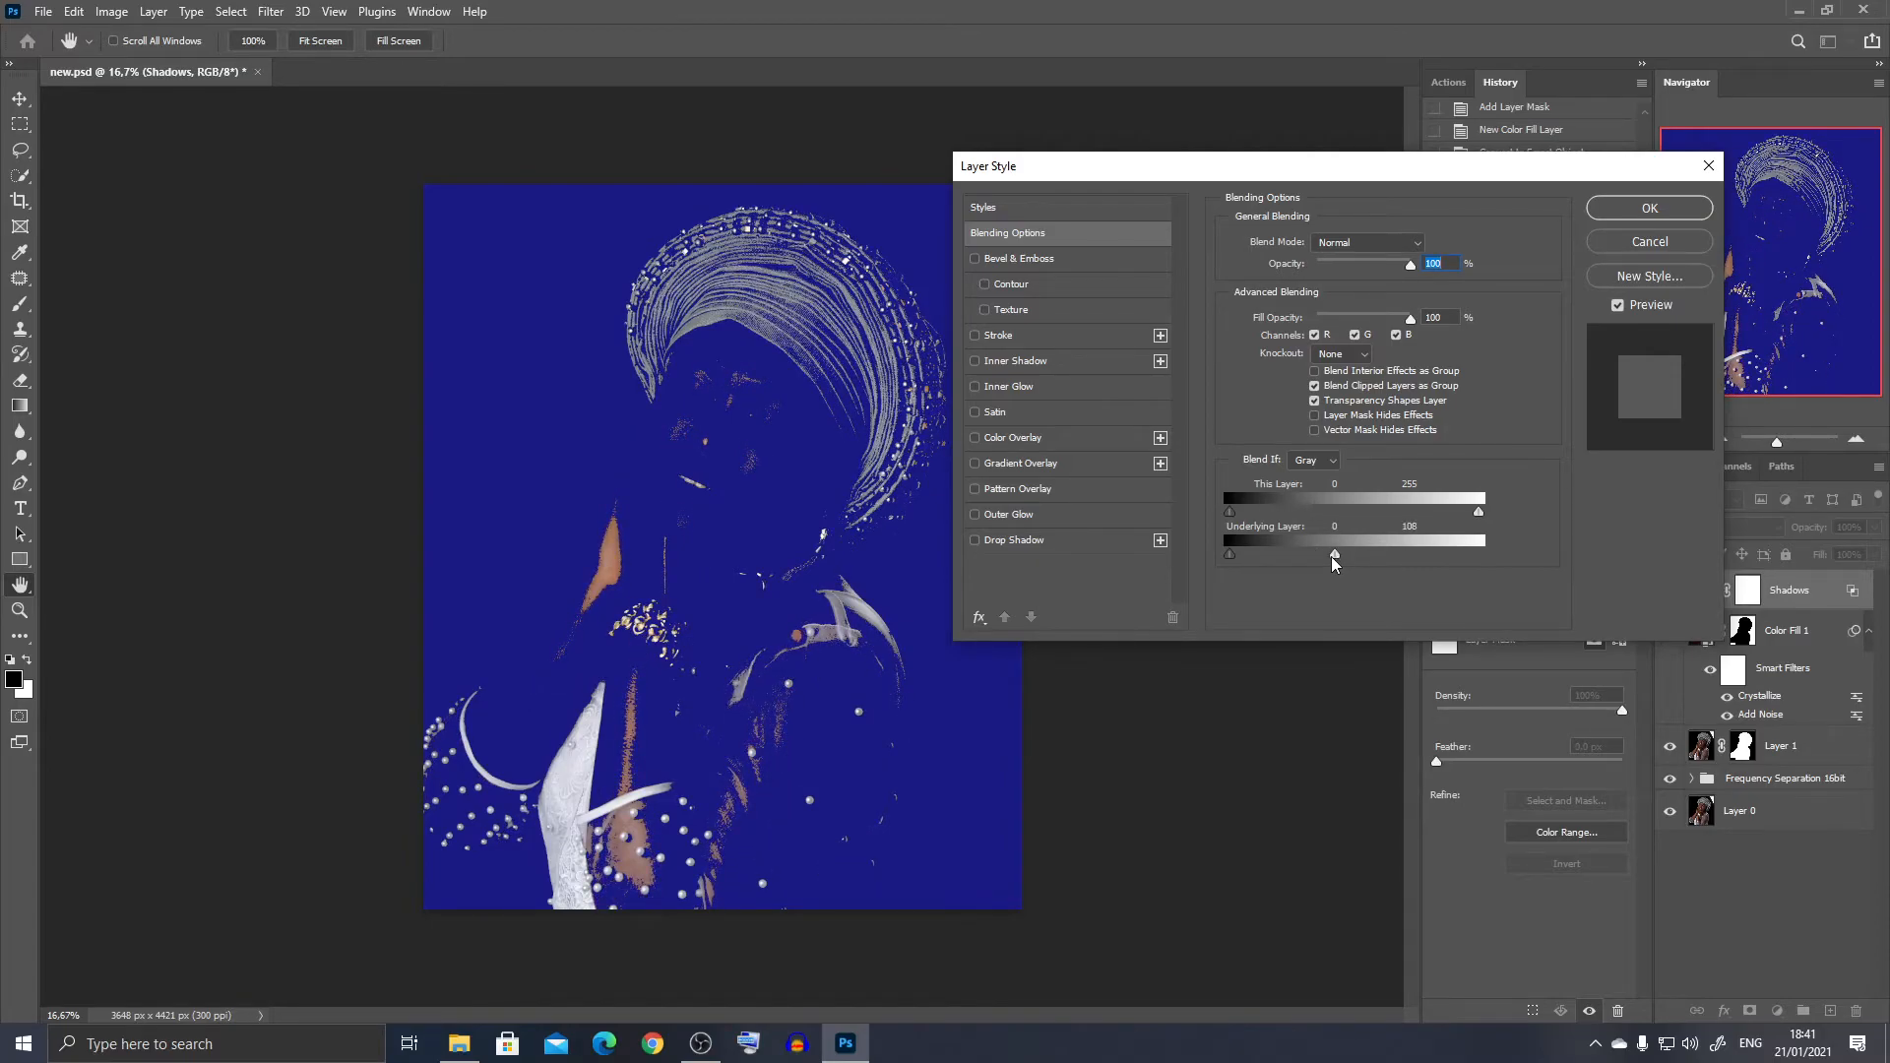
key("alt")
left_click_drag(1335, 558, 1213, 568)
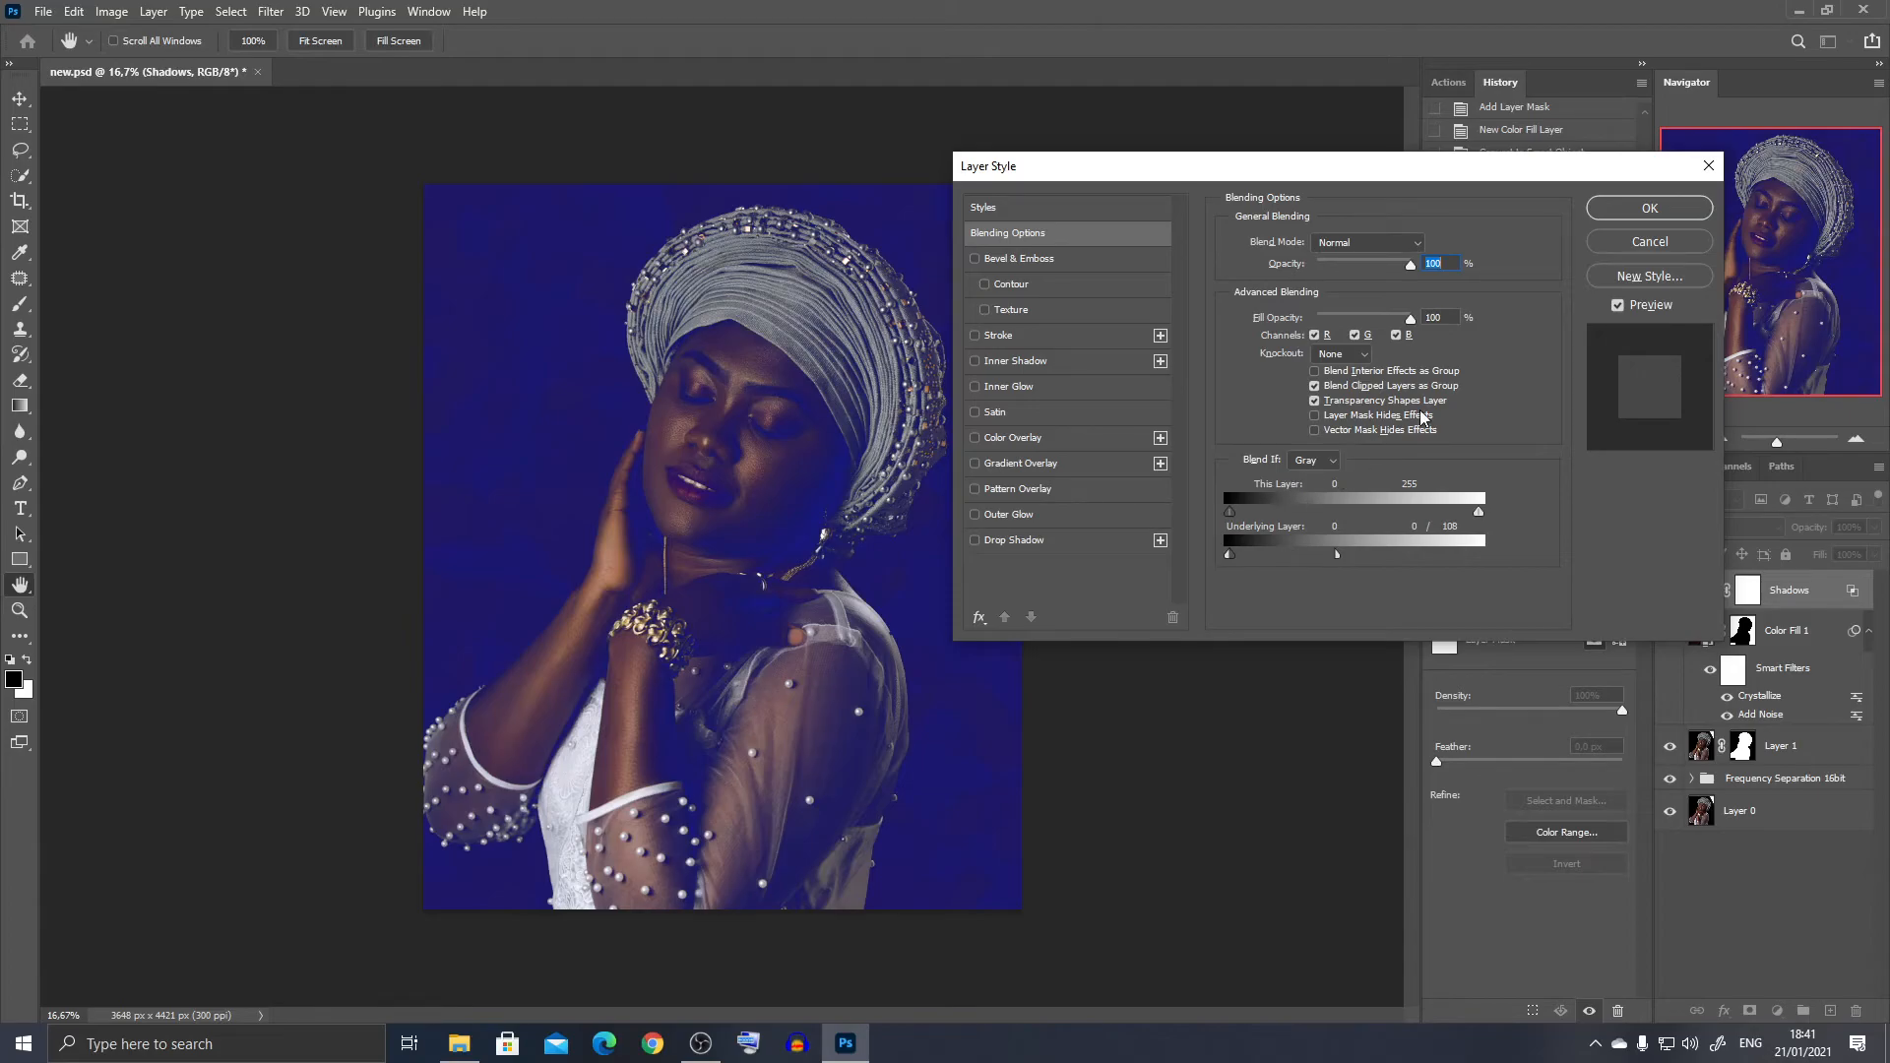
left_click(1616, 211)
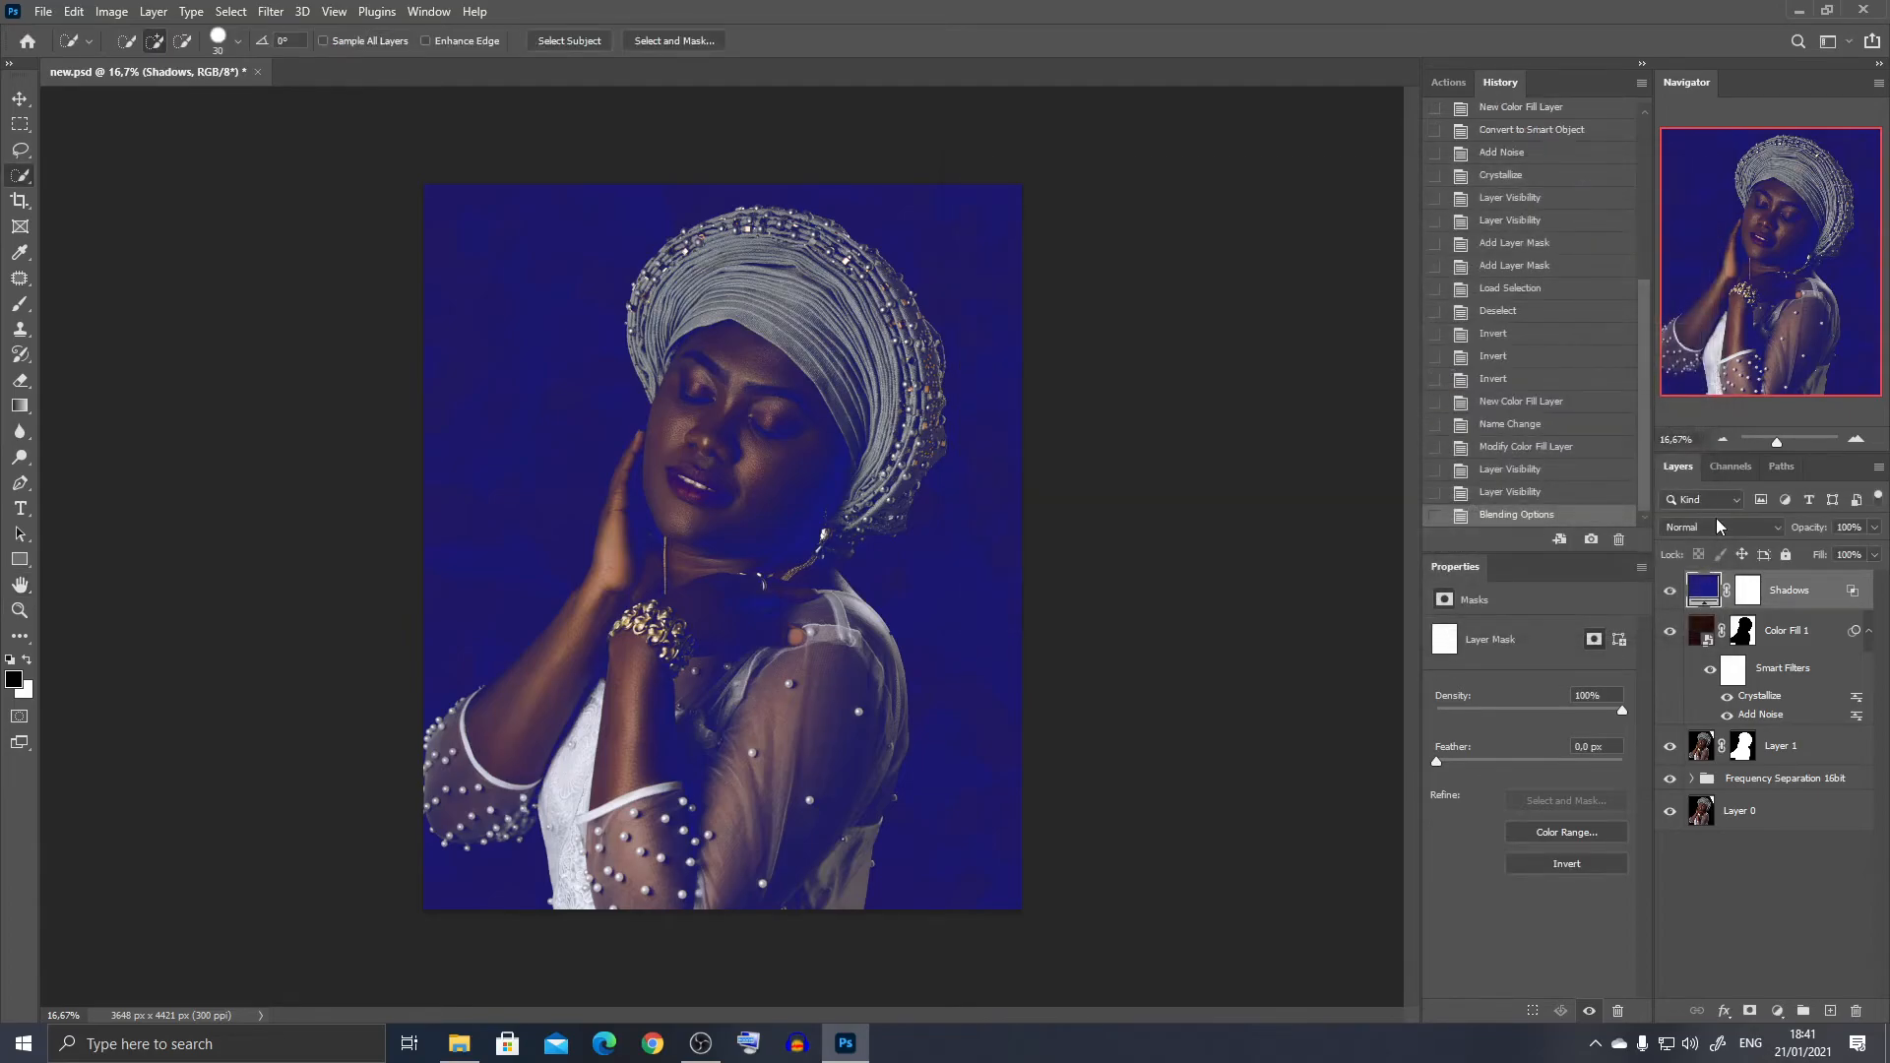
- Lower the Shadows layer's opacity to 23%
left_click(1857, 528)
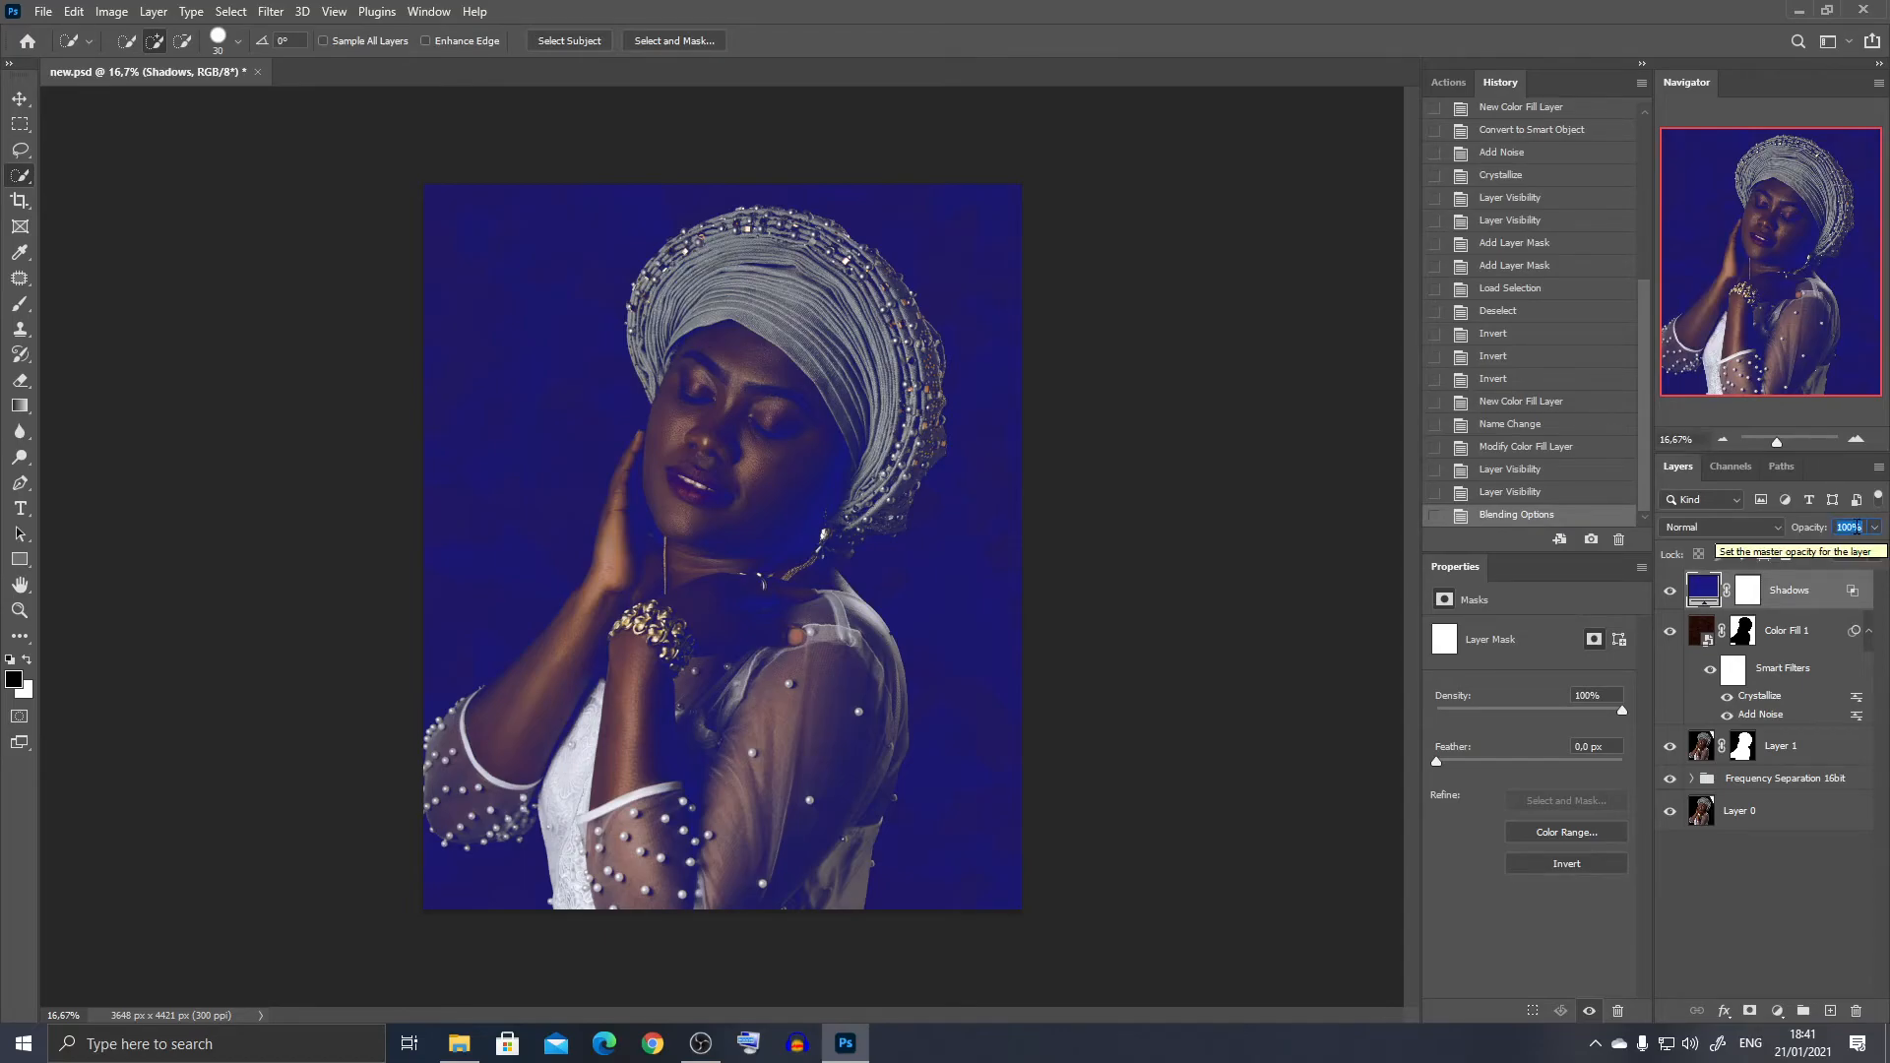
left_click(1874, 528)
left_click_drag(1876, 552, 1862, 553)
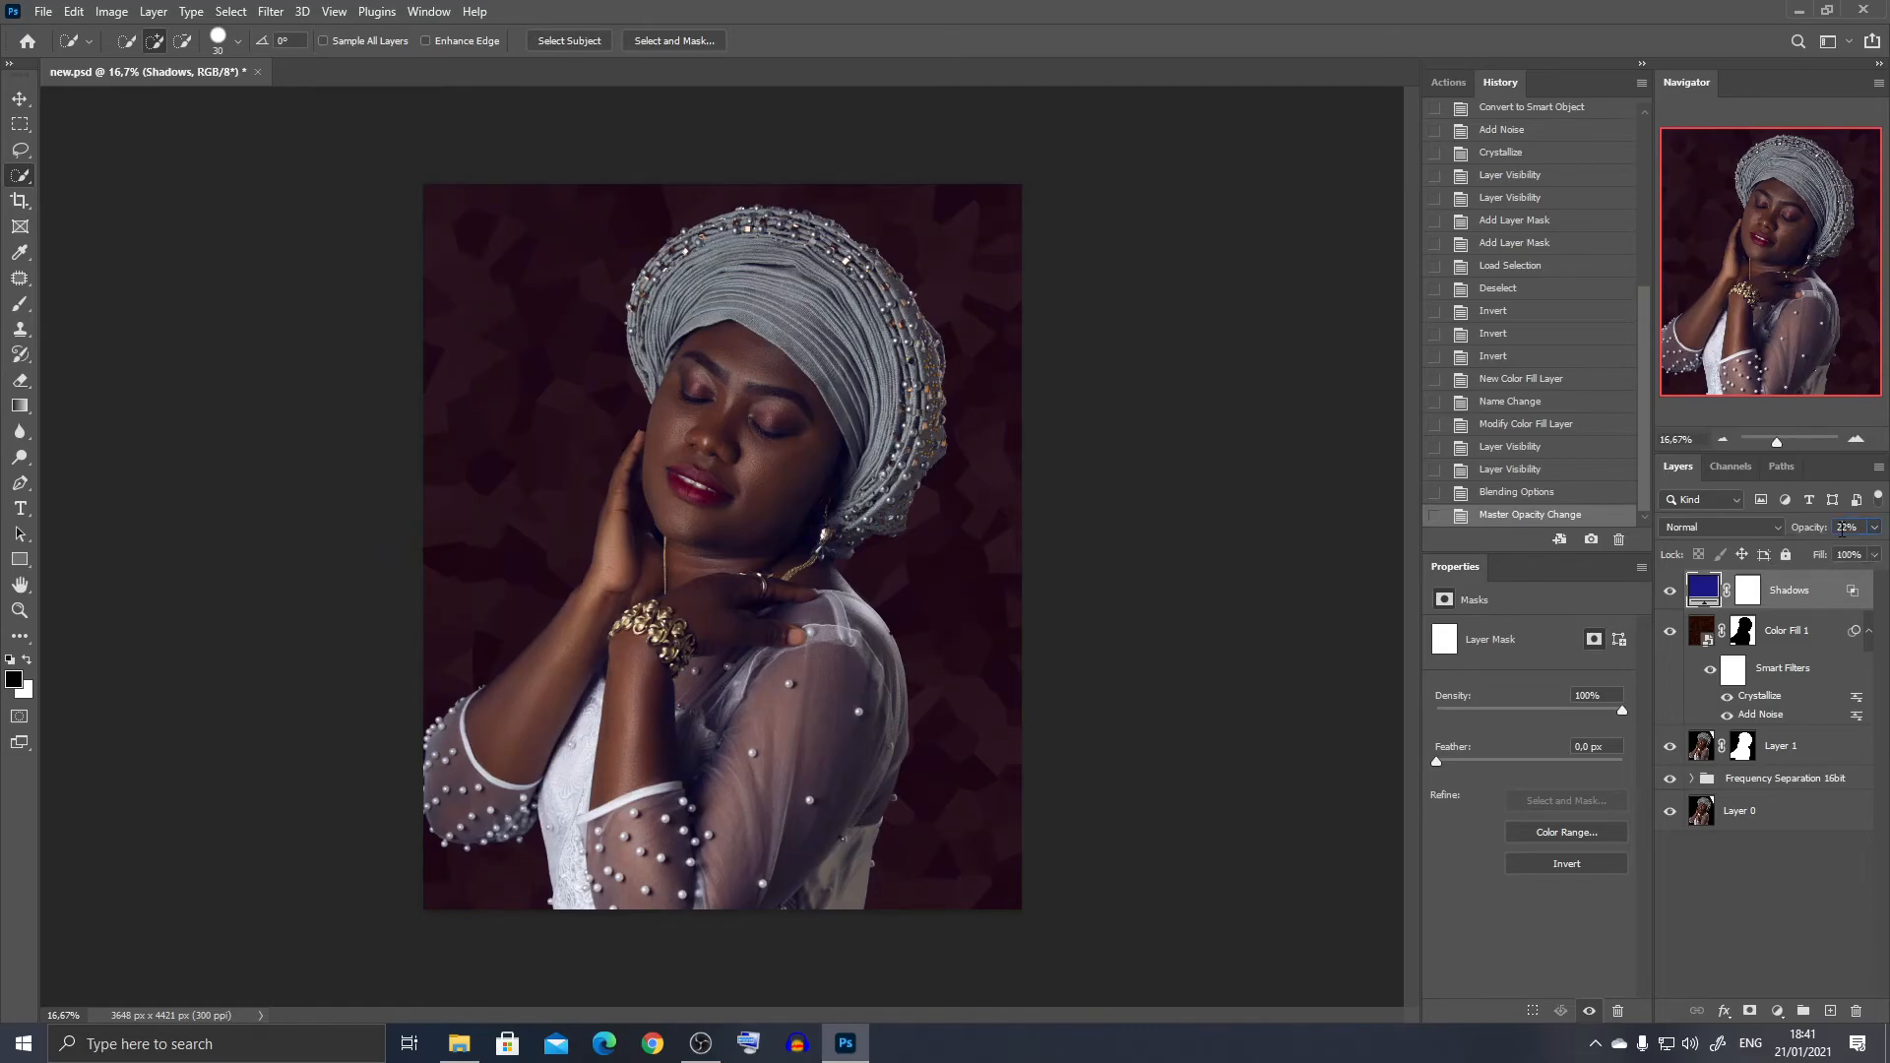
double_click(1839, 528)
type("23")
key("Return")
- Show the Histogram and place it on the empty area beside the portrait
left_click(428, 12)
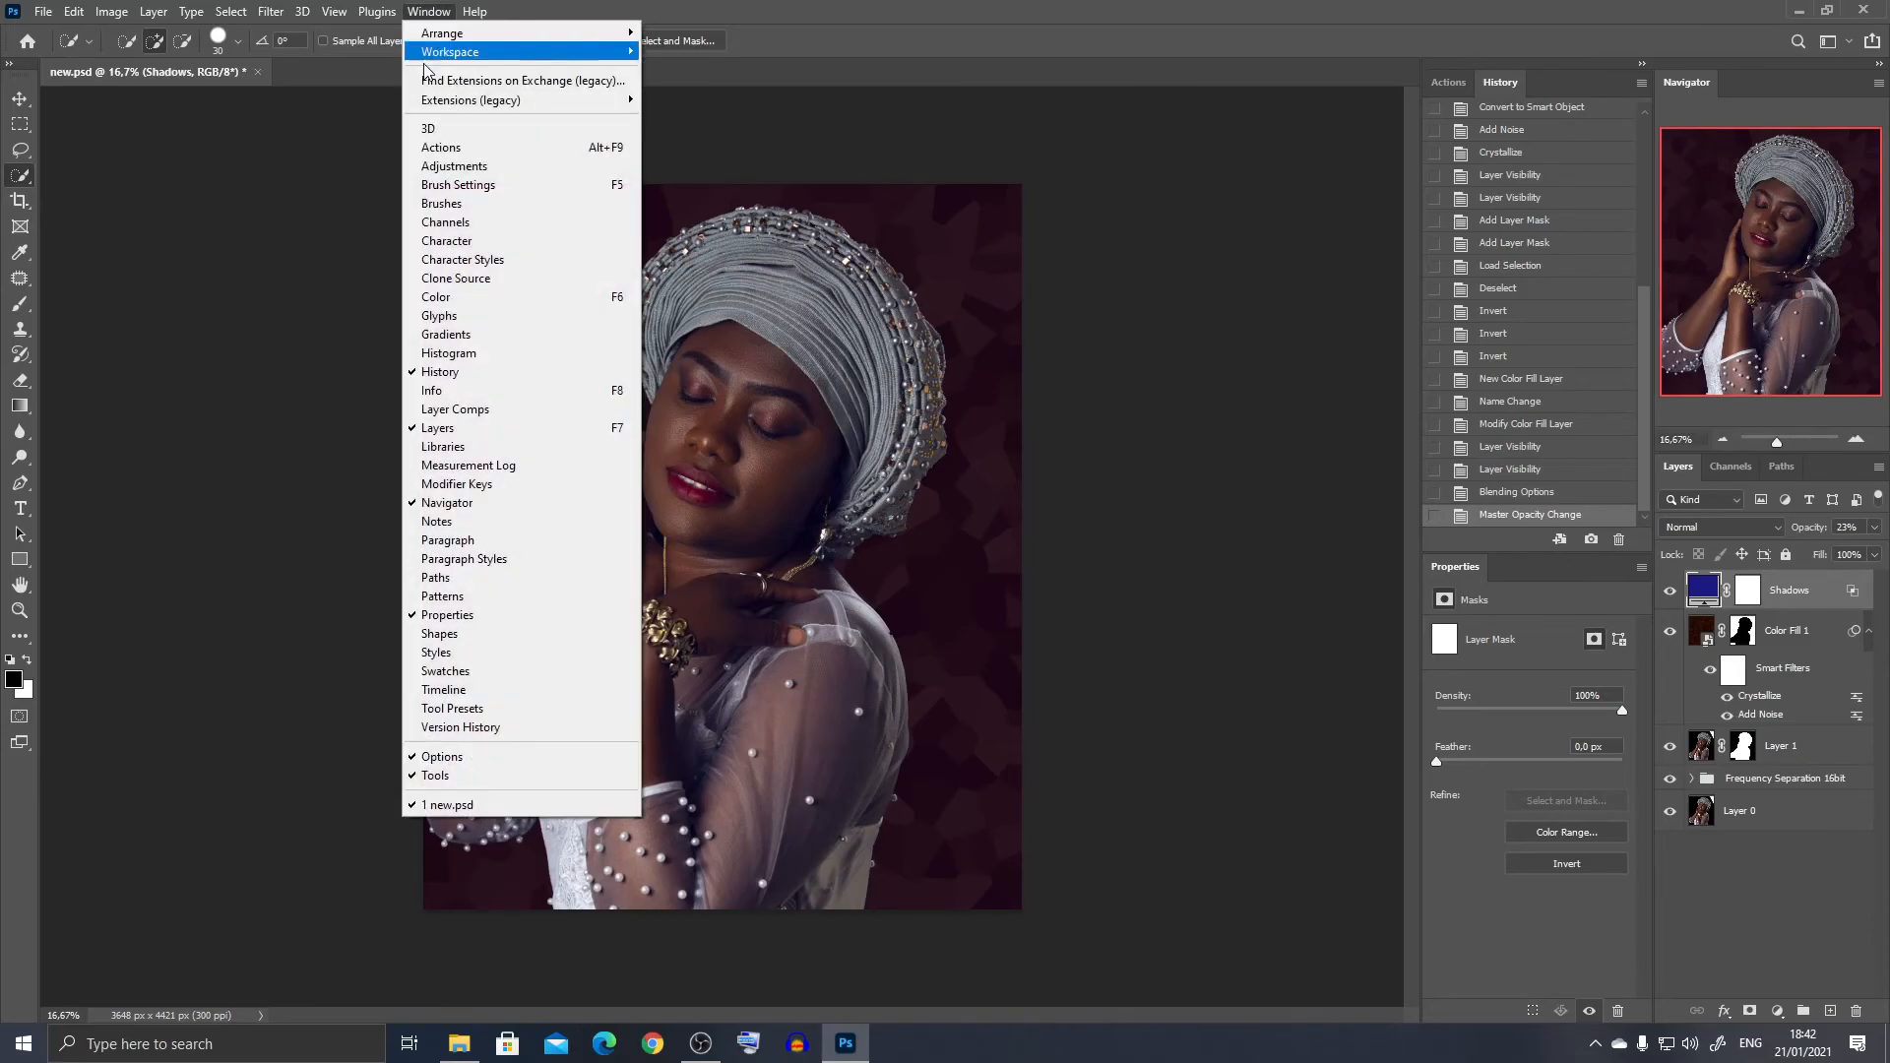
left_click(443, 353)
left_click_drag(484, 177, 345, 182)
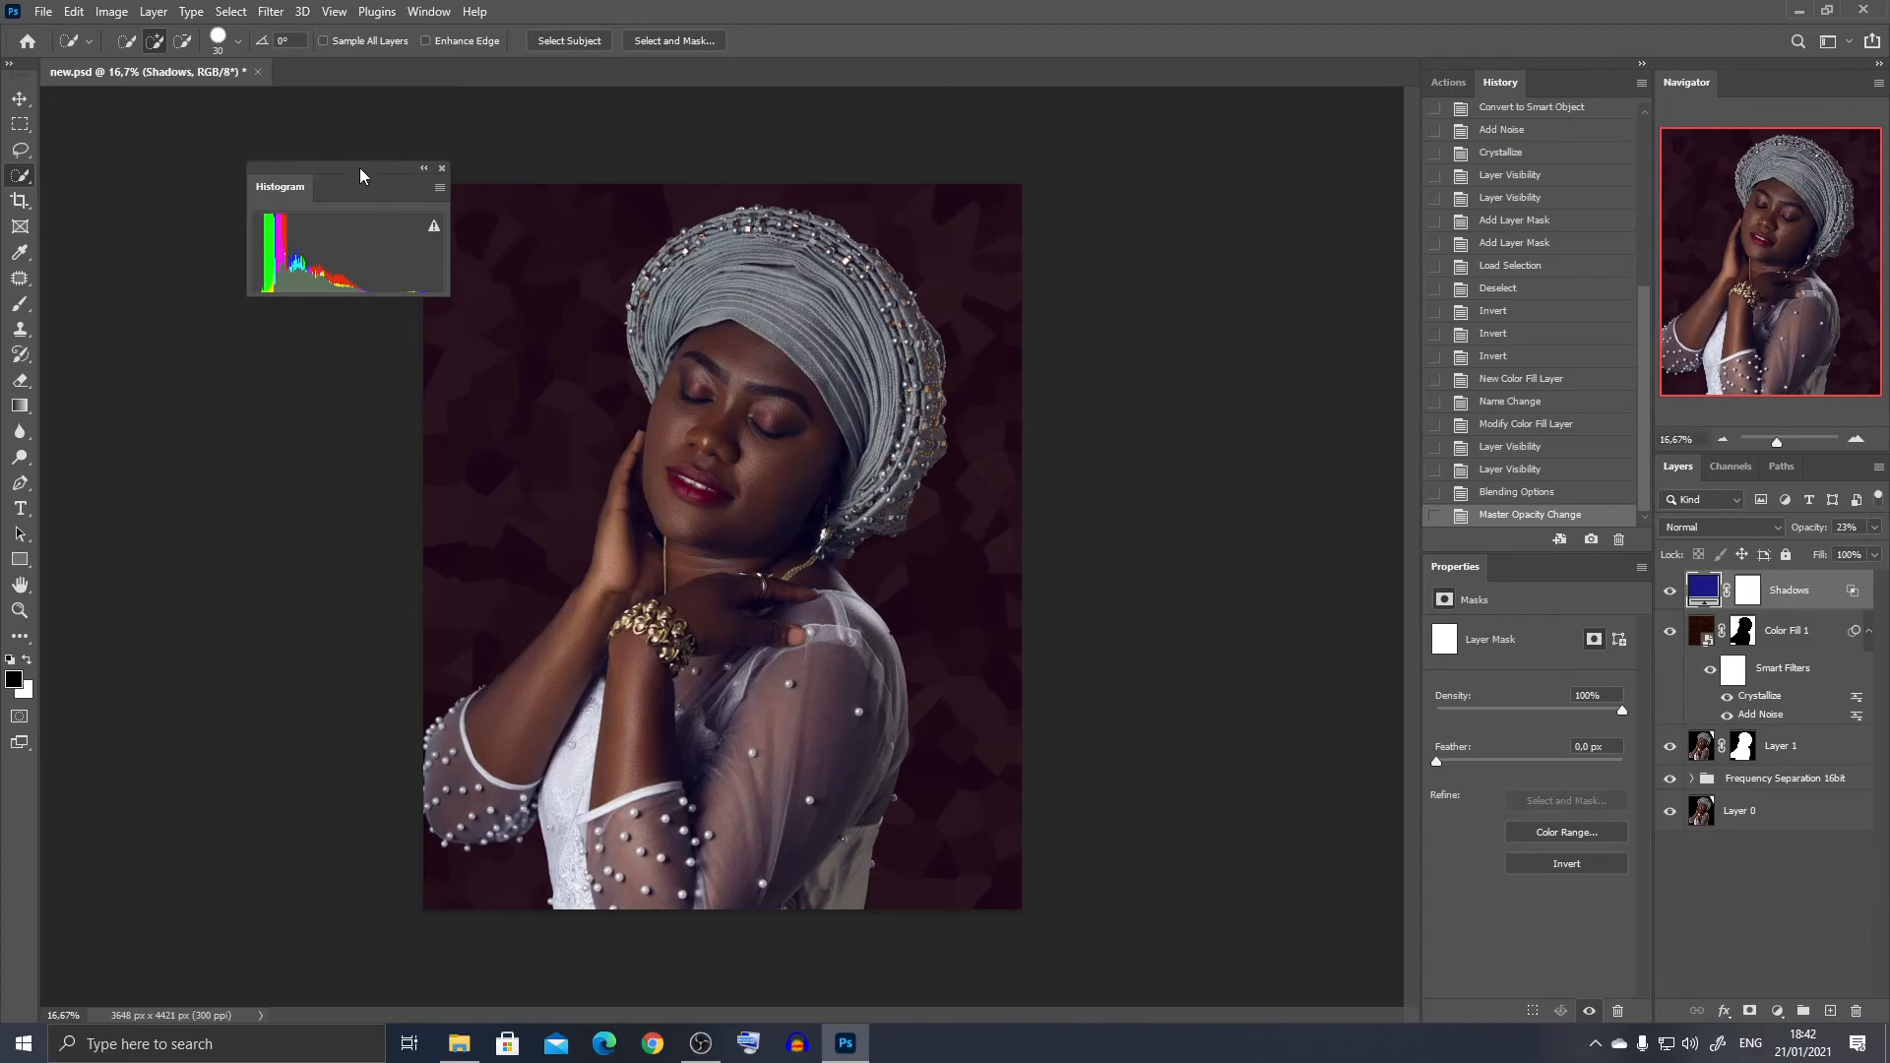
left_click_drag(360, 175, 289, 181)
- Add a Levels adjustment layer on top with the white input level at 155 and the black input level at 9
left_click(1723, 905)
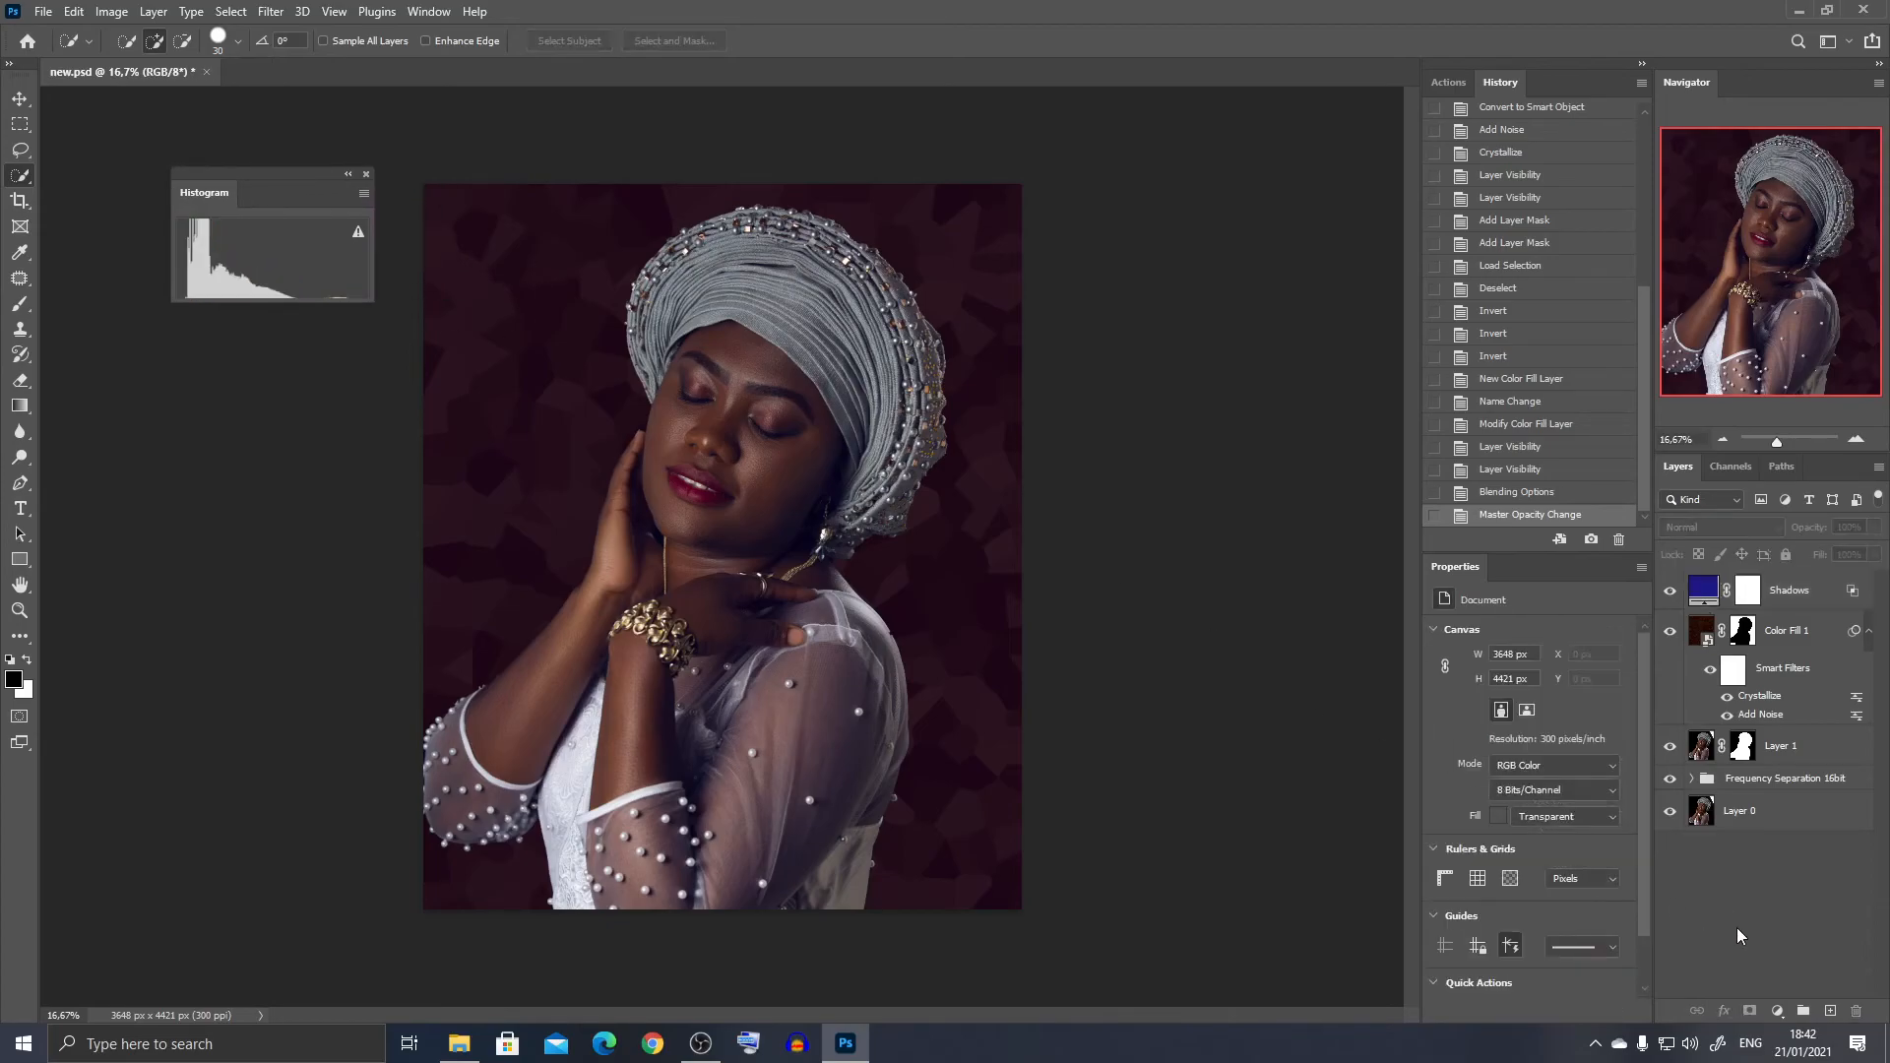
left_click(1772, 1010)
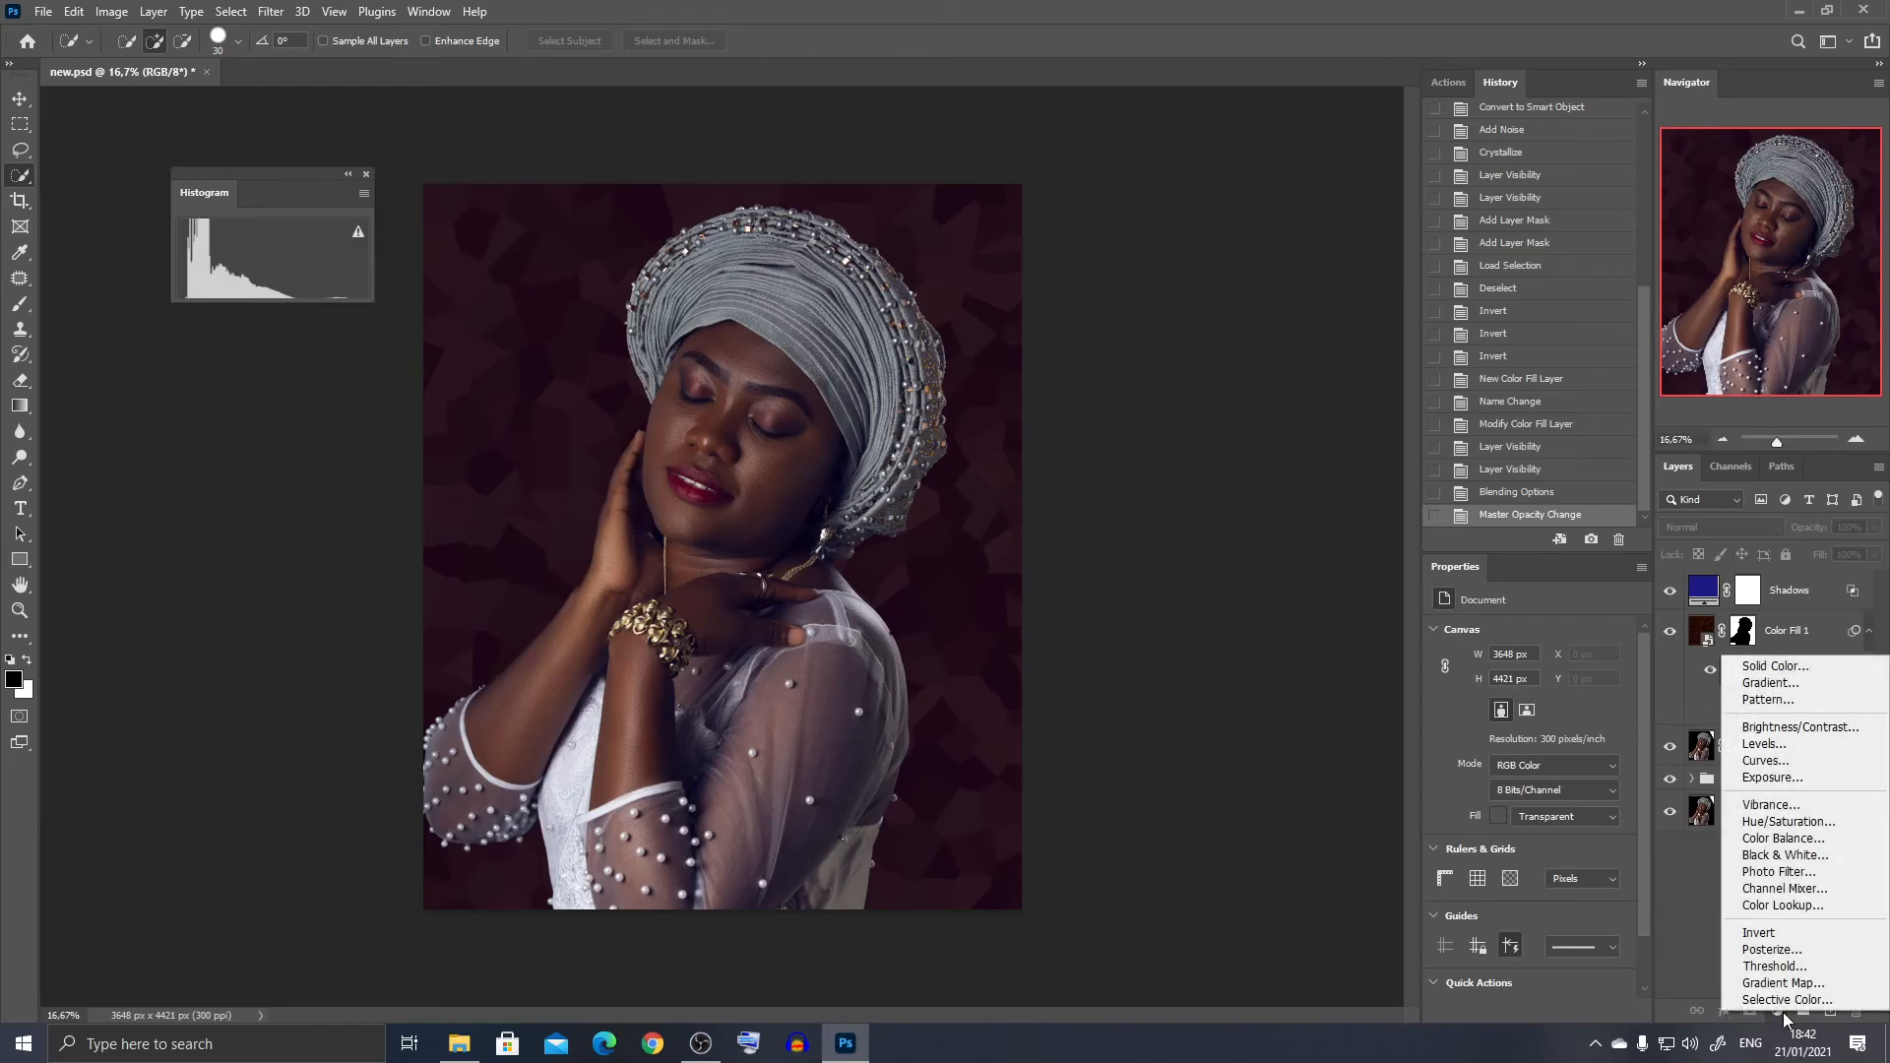
left_click(1748, 751)
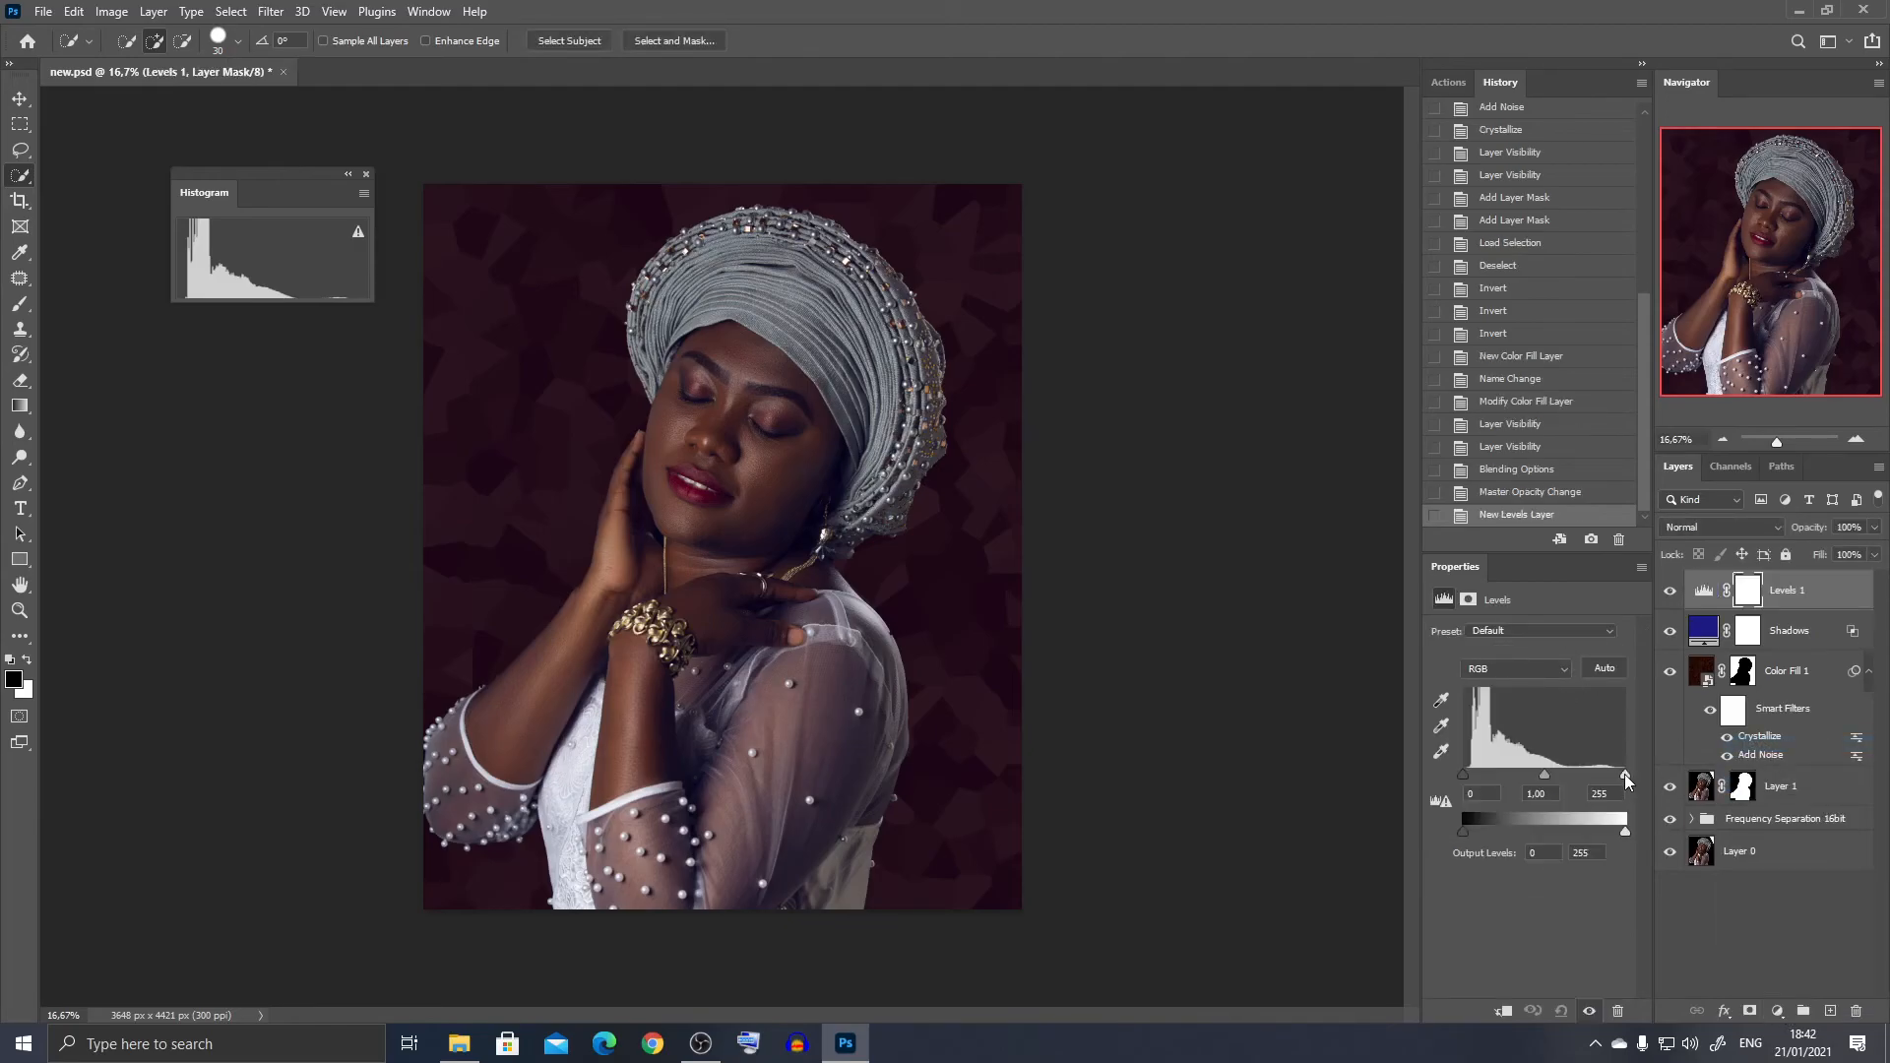
left_click_drag(1625, 774, 1560, 781)
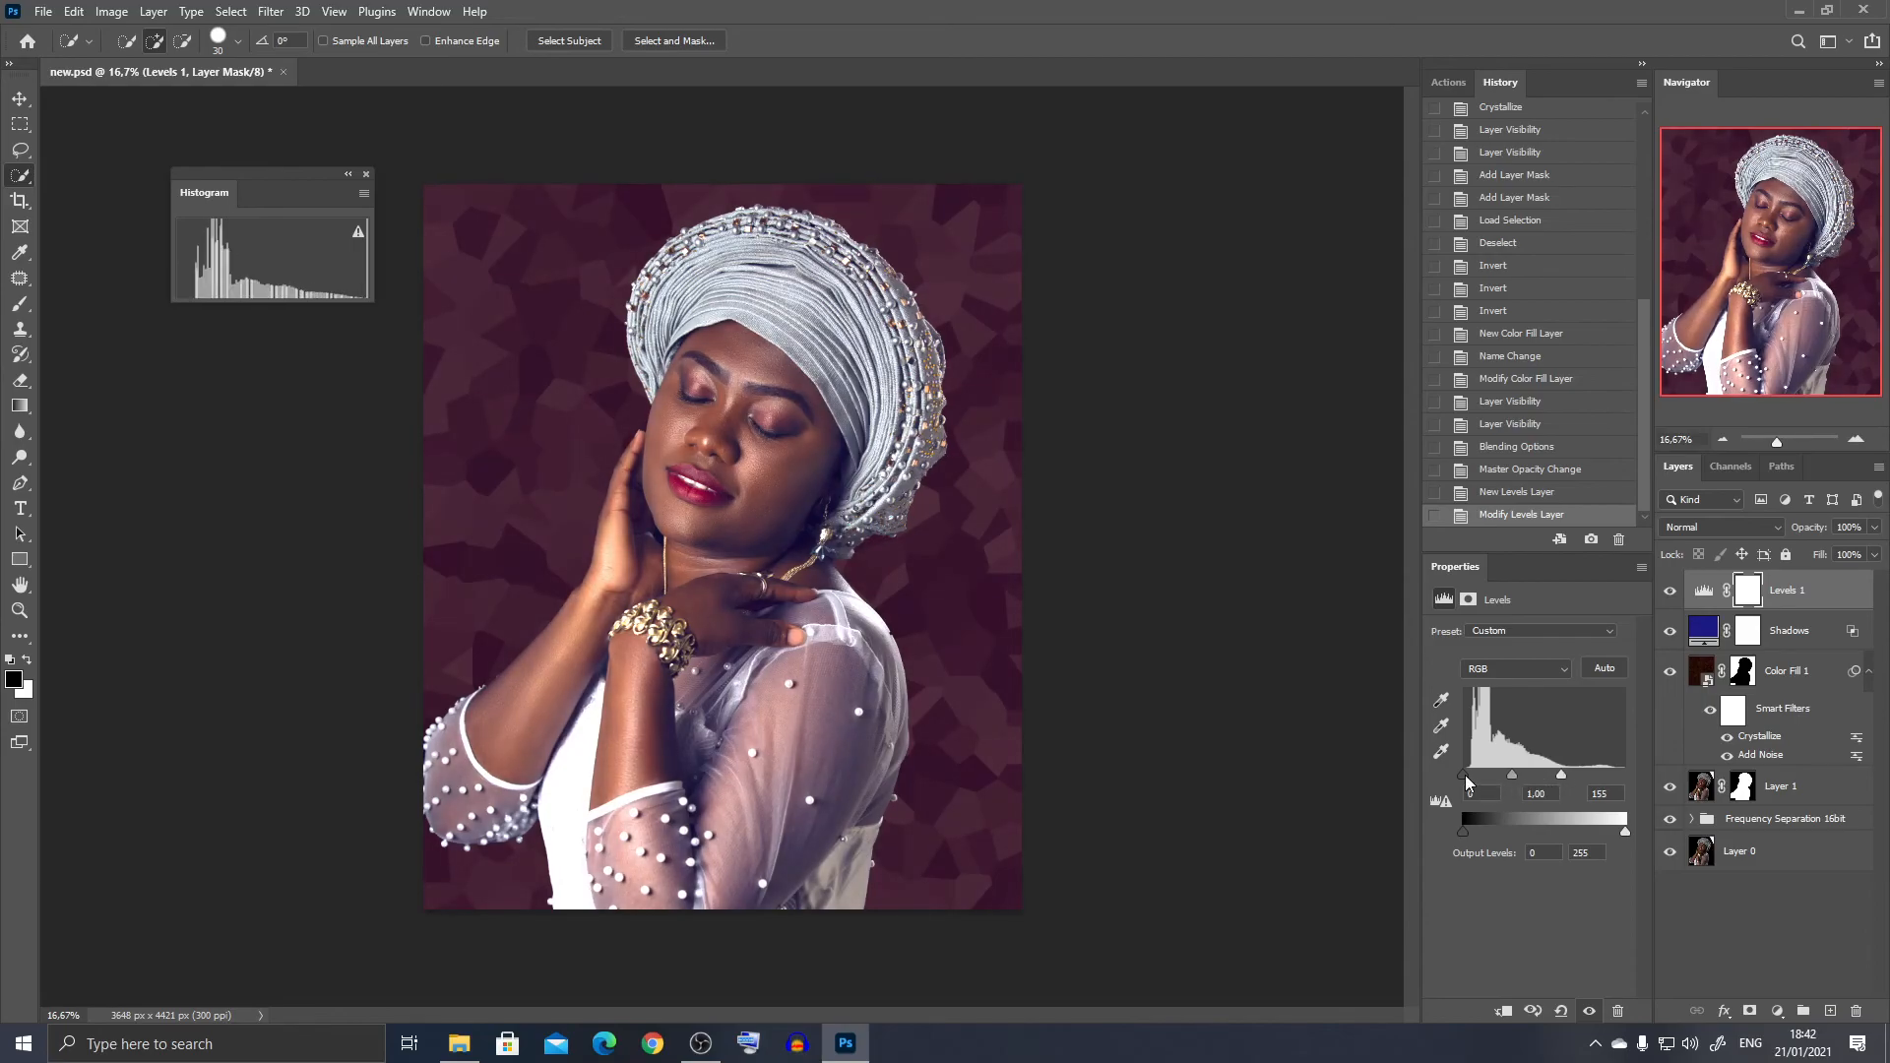
left_click_drag(1466, 779, 1474, 783)
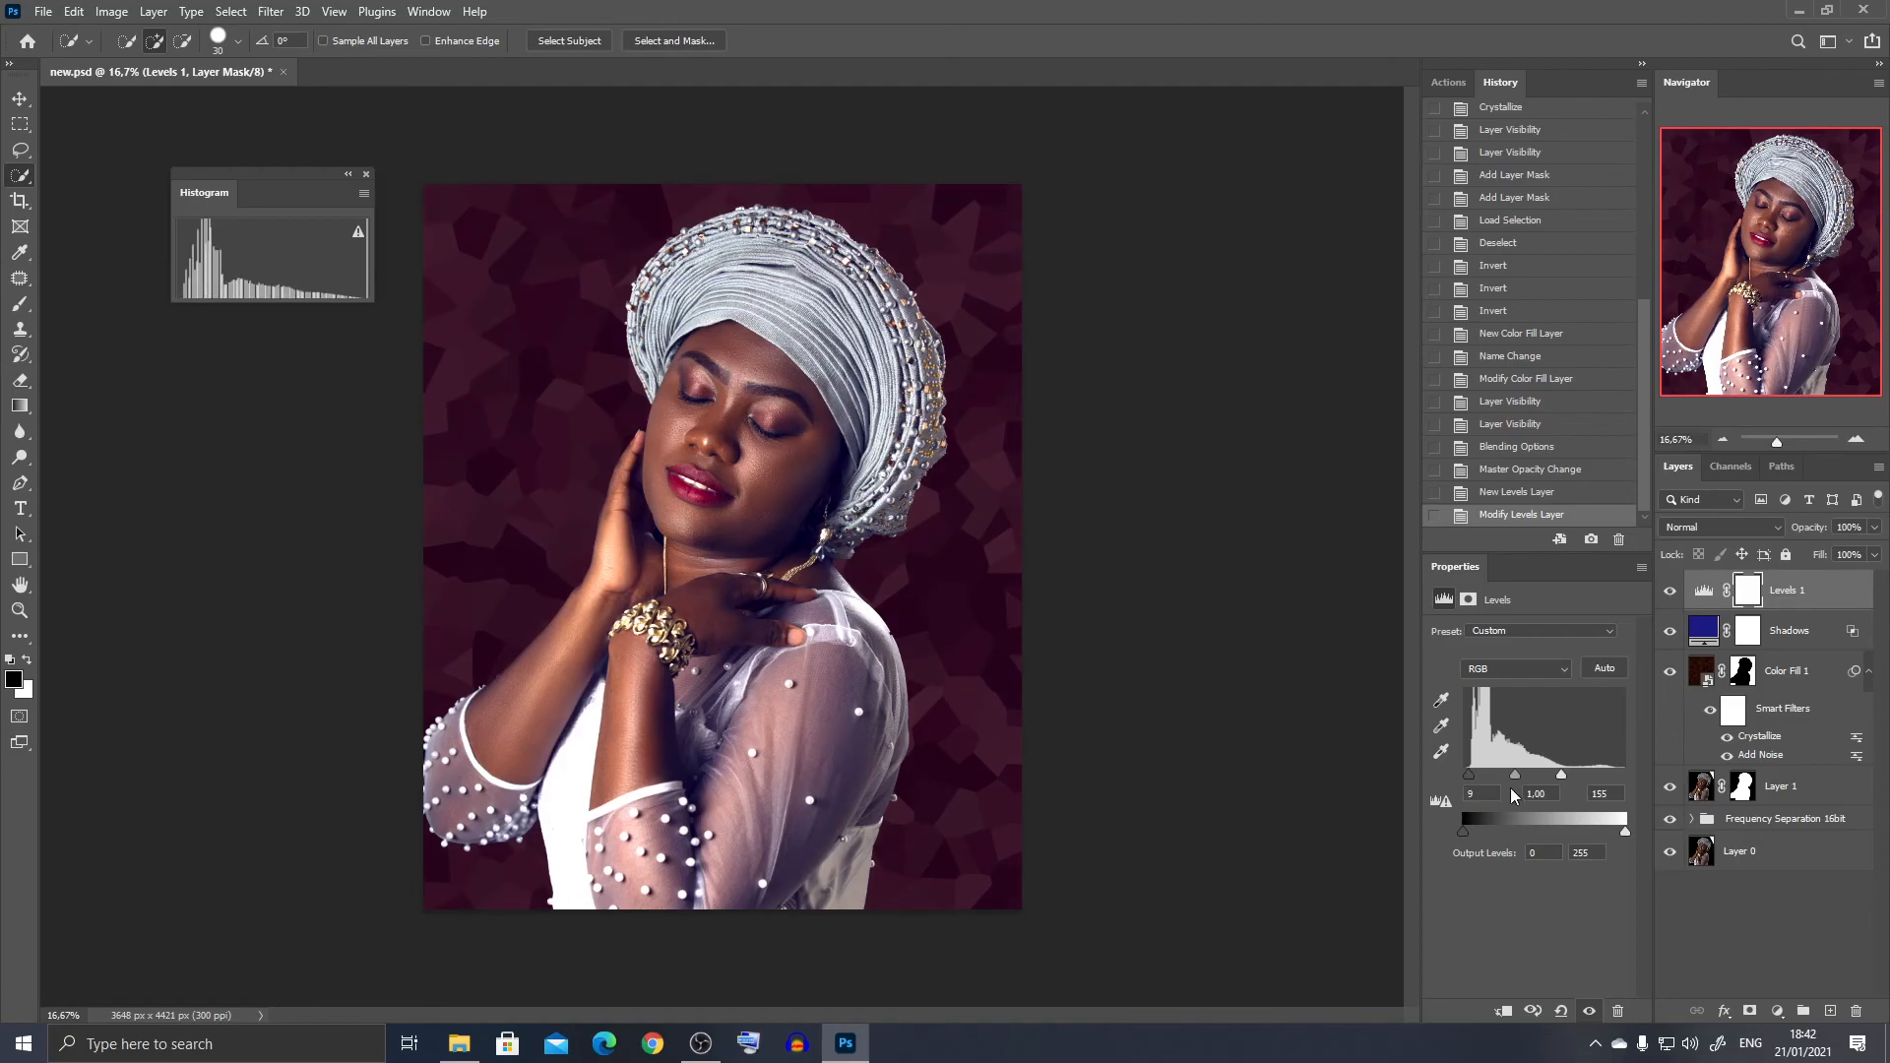